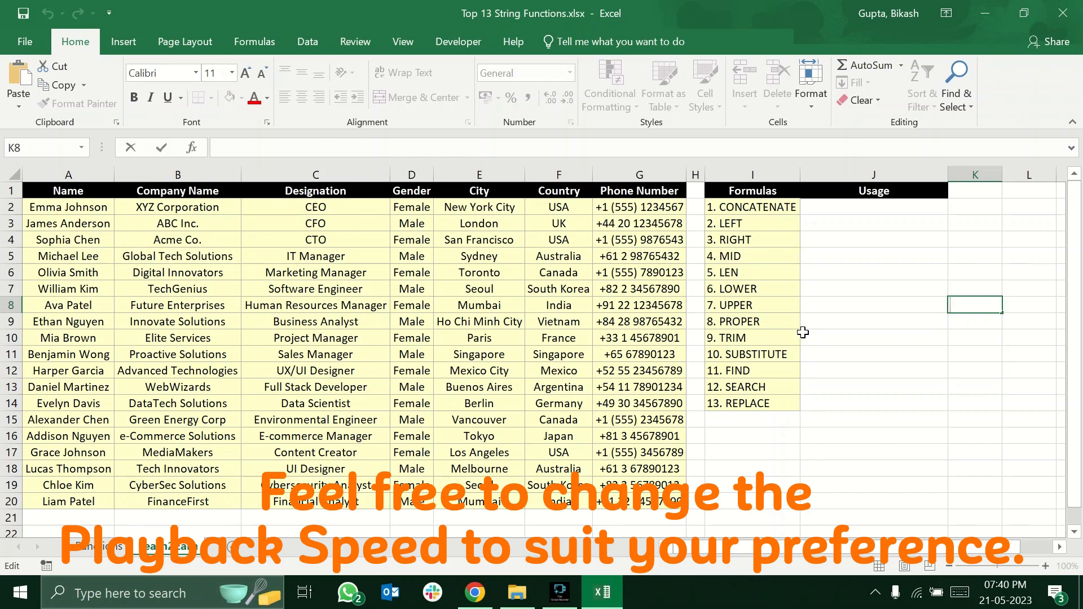
Check the CONCATENATE description on the Functions sheet and return to the Learn2Earn sheet.
{"action": "left_click", "coordinate": [773, 211]}
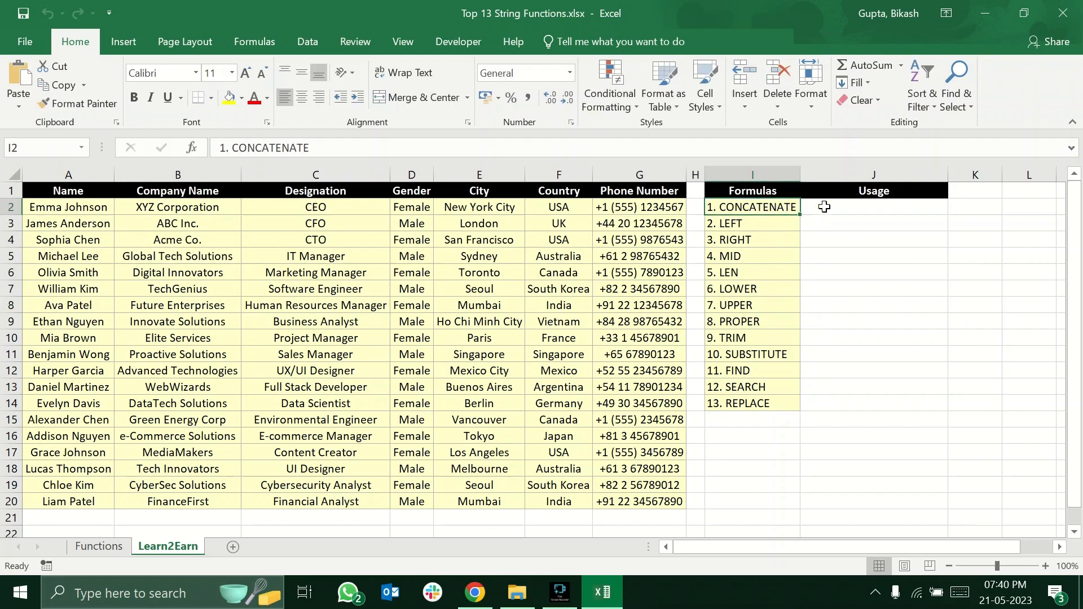
{"action": "left_click", "coordinate": [98, 550]}
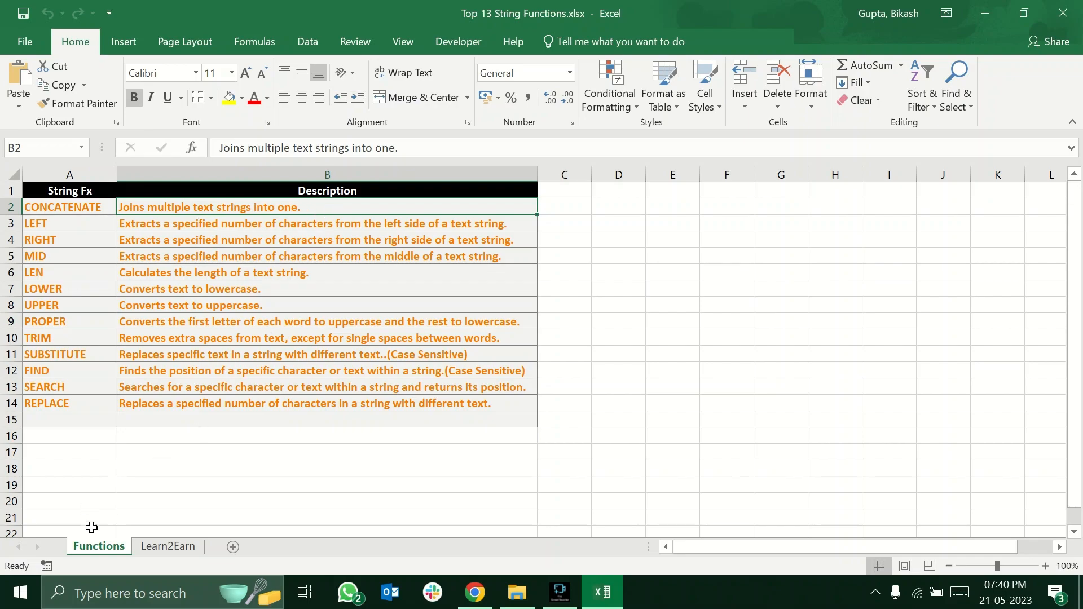
{"action": "left_click", "coordinate": [141, 547]}
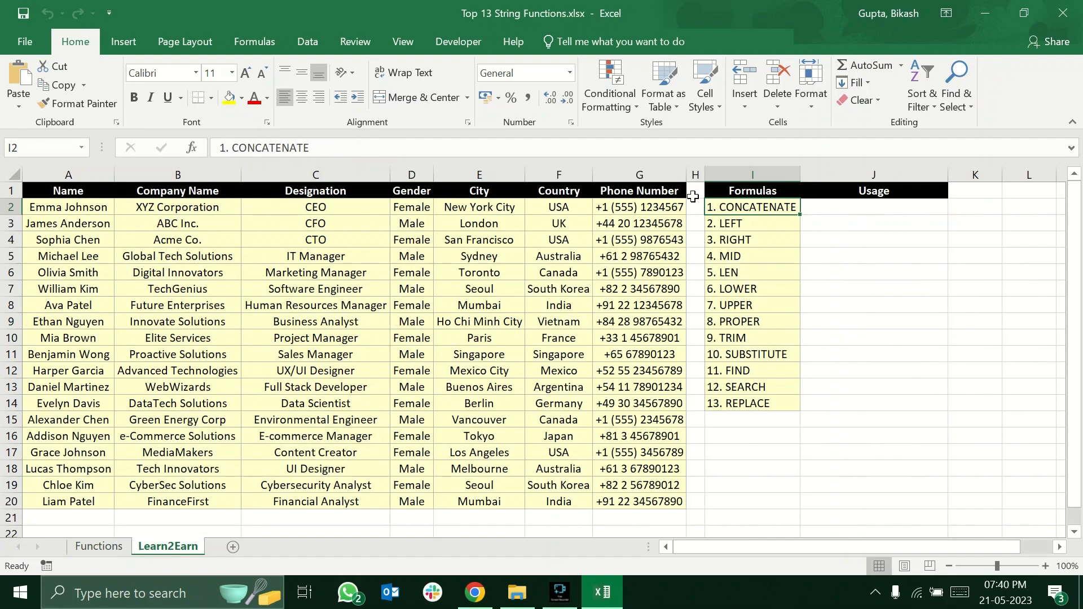
Enter =CONCATENATE(A2,B2) in cell J2 to join the first row's name and company name.
{"action": "left_click", "coordinate": [832, 203]}
{"action": "type", "text": "=conc"}
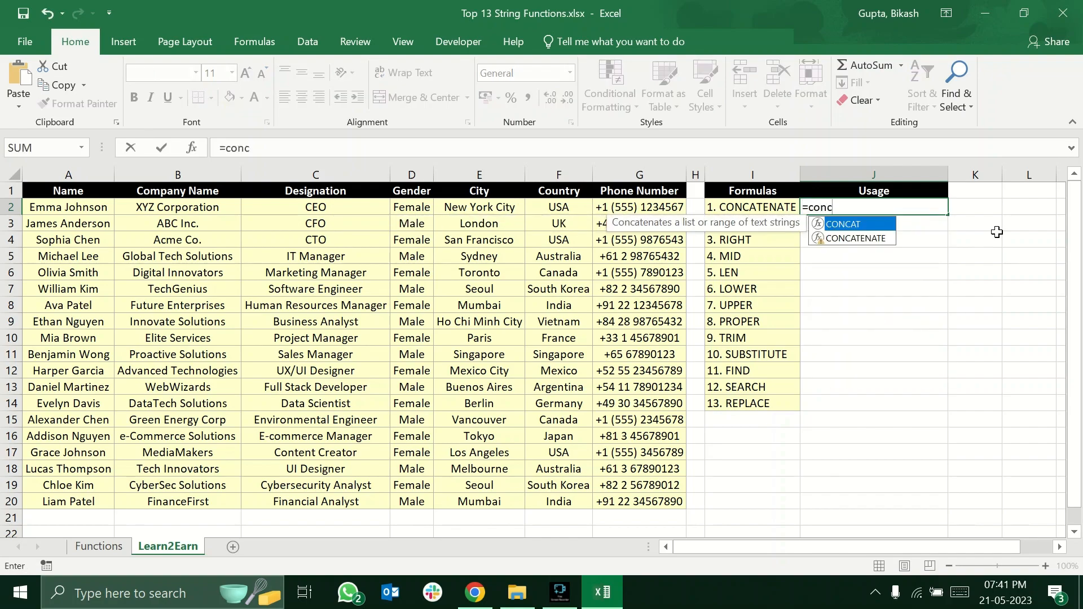
{"action": "key", "text": "Down"}
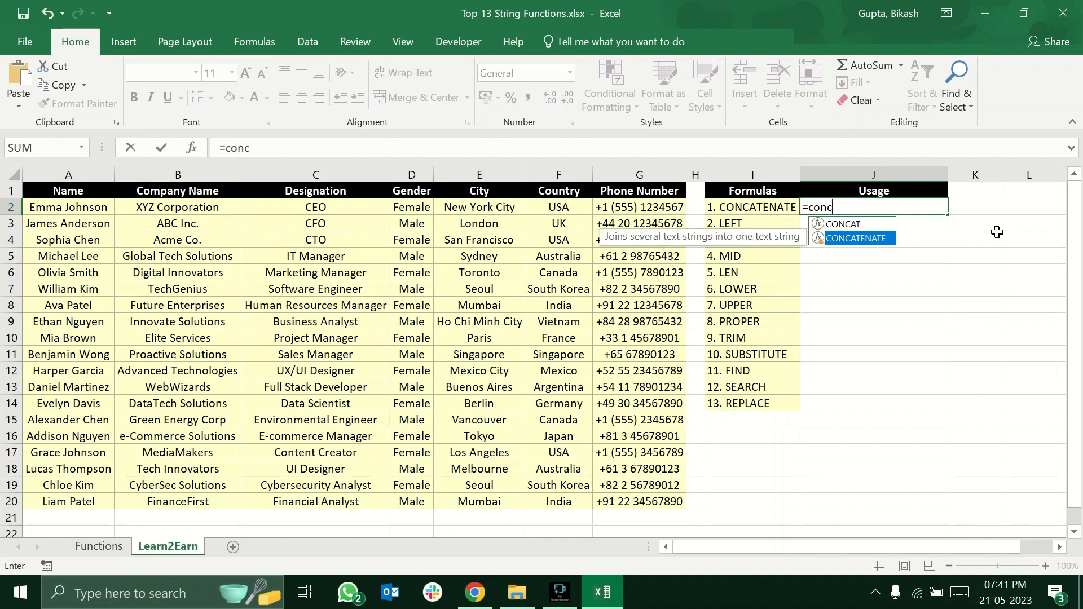
{"action": "key", "text": "Tab"}
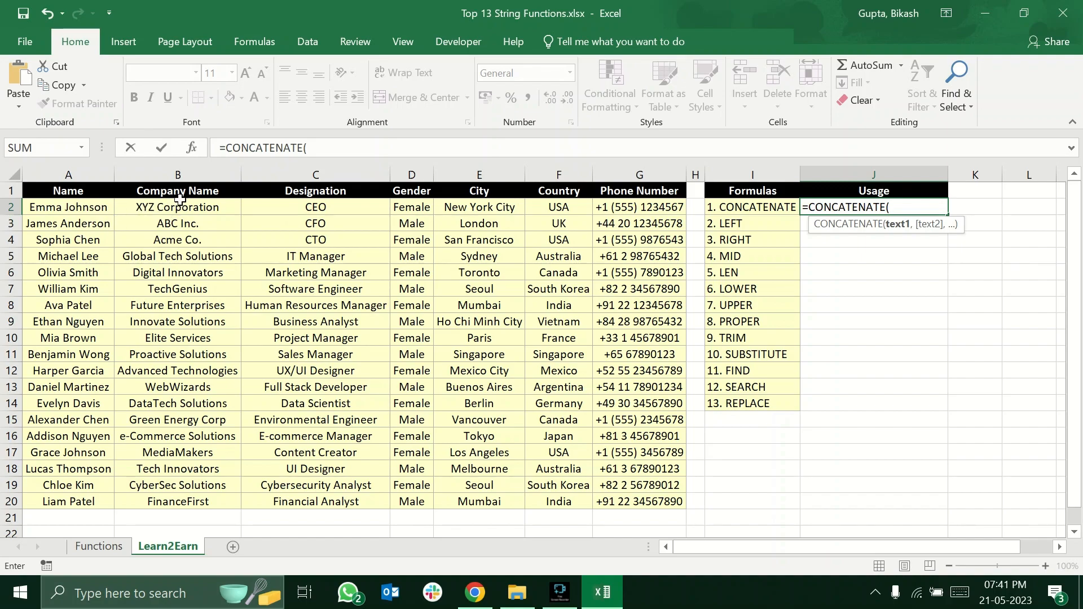
{"action": "left_click", "coordinate": [83, 207]}
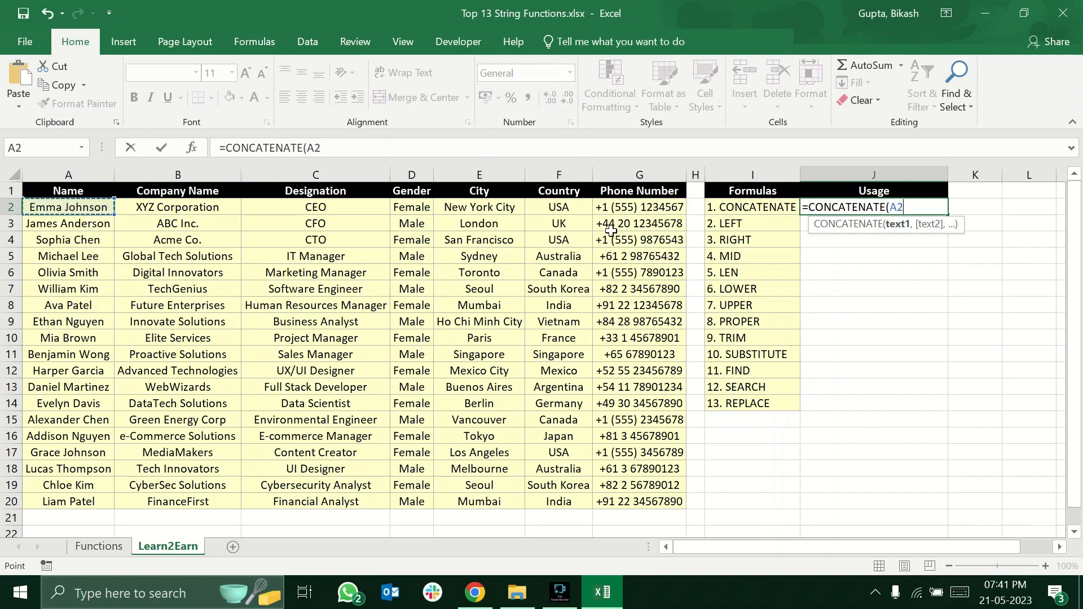
{"action": "type", "text": ","}
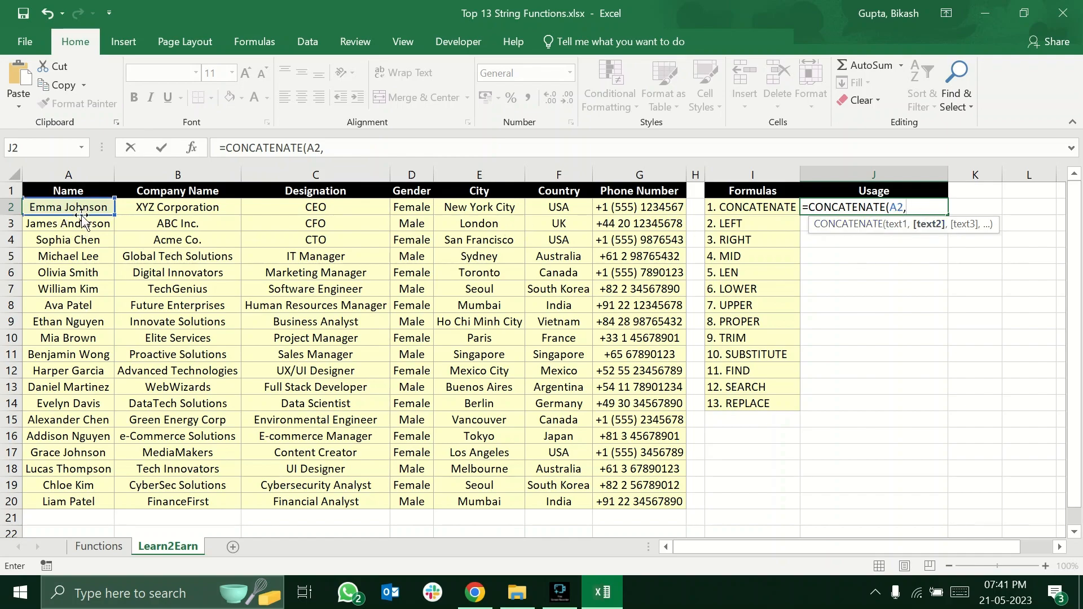
{"action": "left_click", "coordinate": [168, 208]}
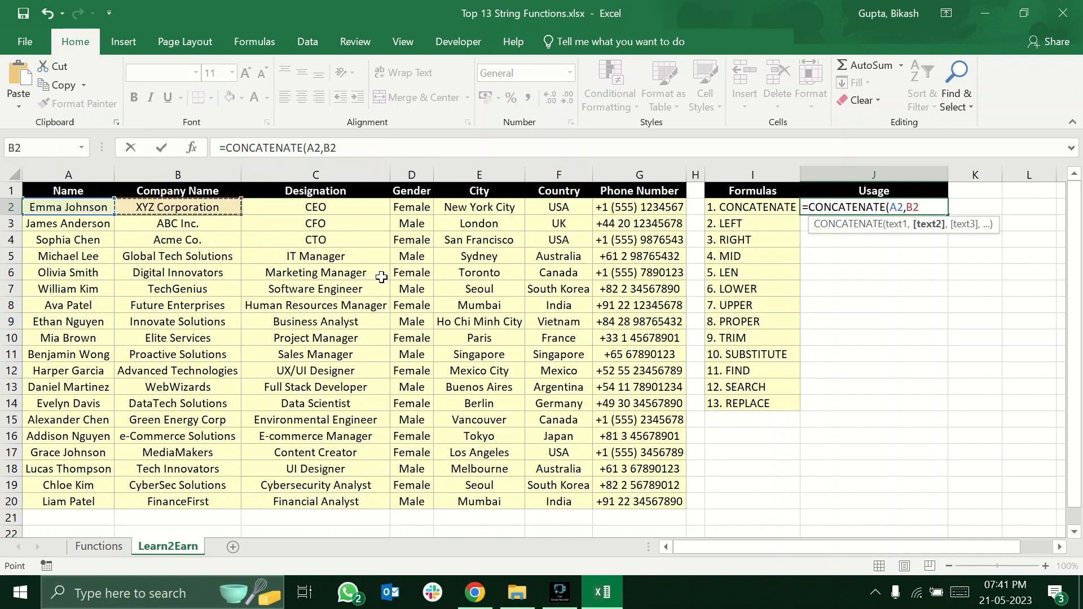
{"action": "type", "text": ")"}
{"action": "key", "text": "Return"}
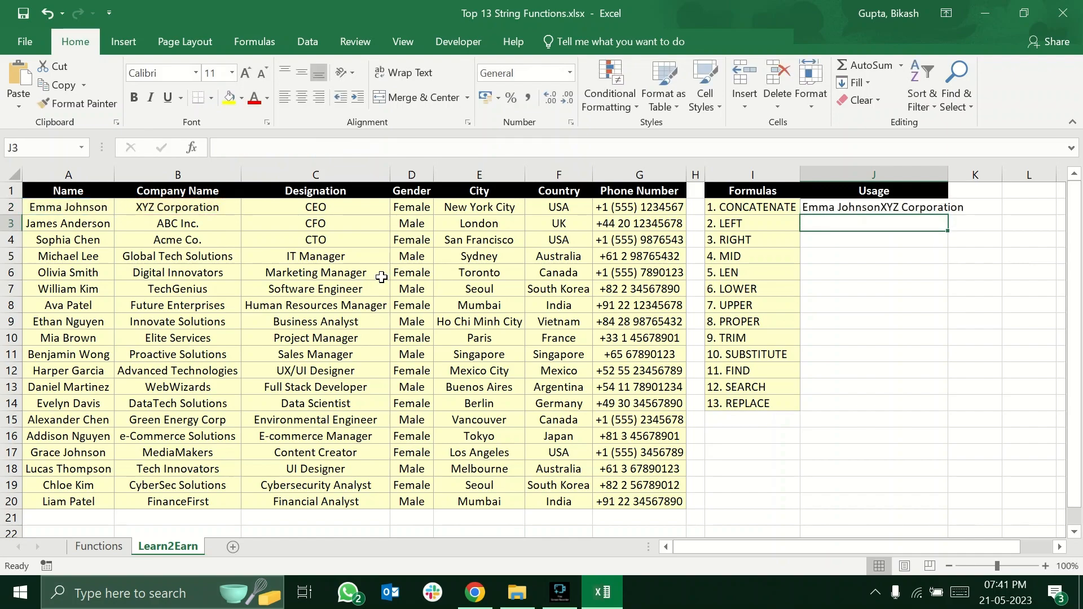
Insert a quoted comma between the two references in J2, making the formula =CONCATENATE(A2,",",B2).
{"action": "left_click", "coordinate": [869, 210]}
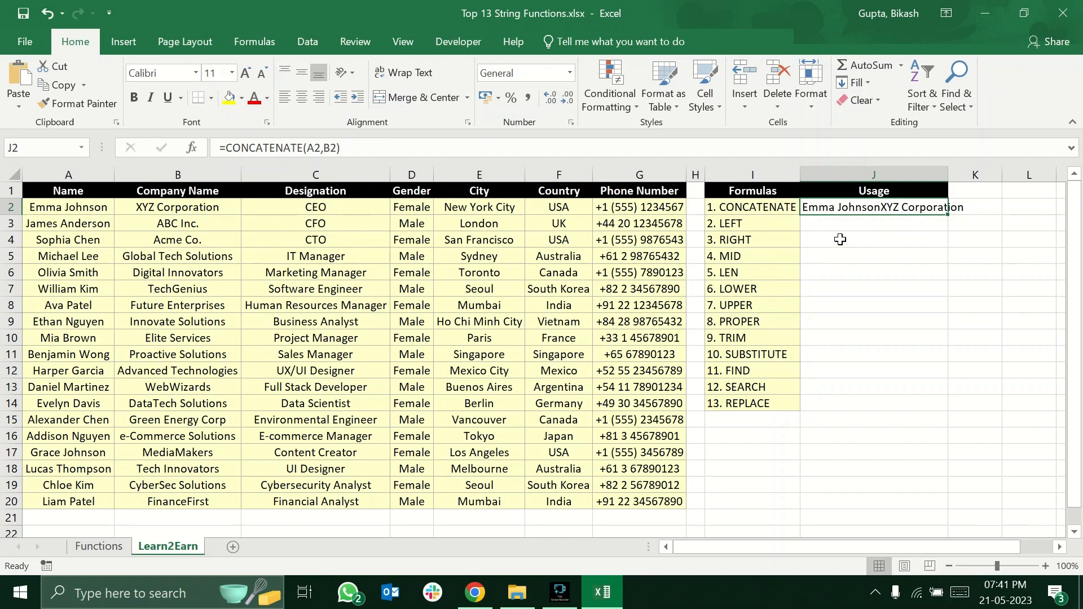
{"action": "double_click", "coordinate": [865, 207]}
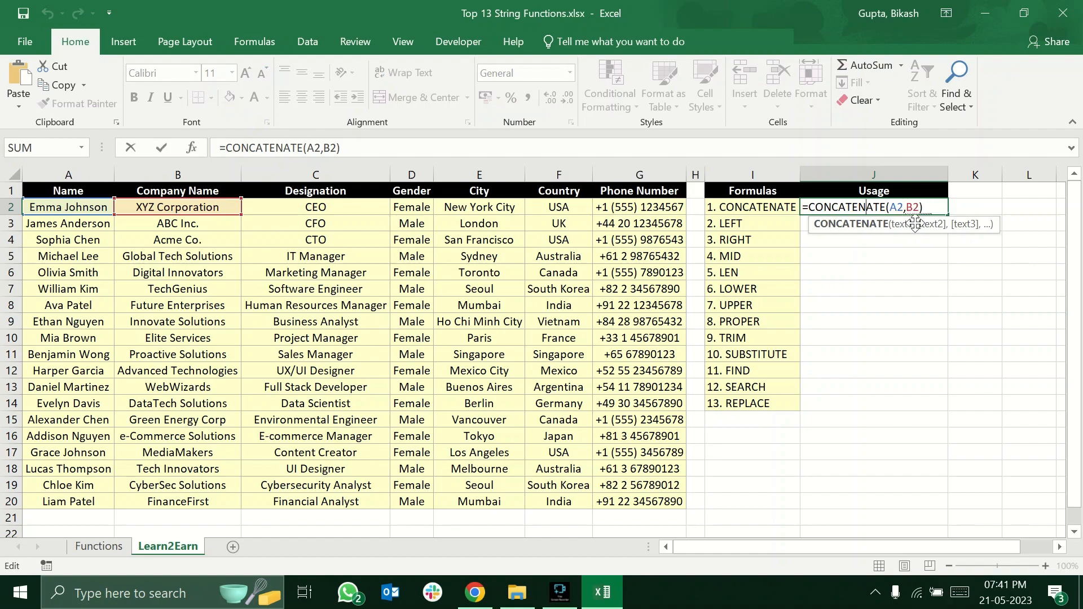
{"action": "key", "text": "Return"}
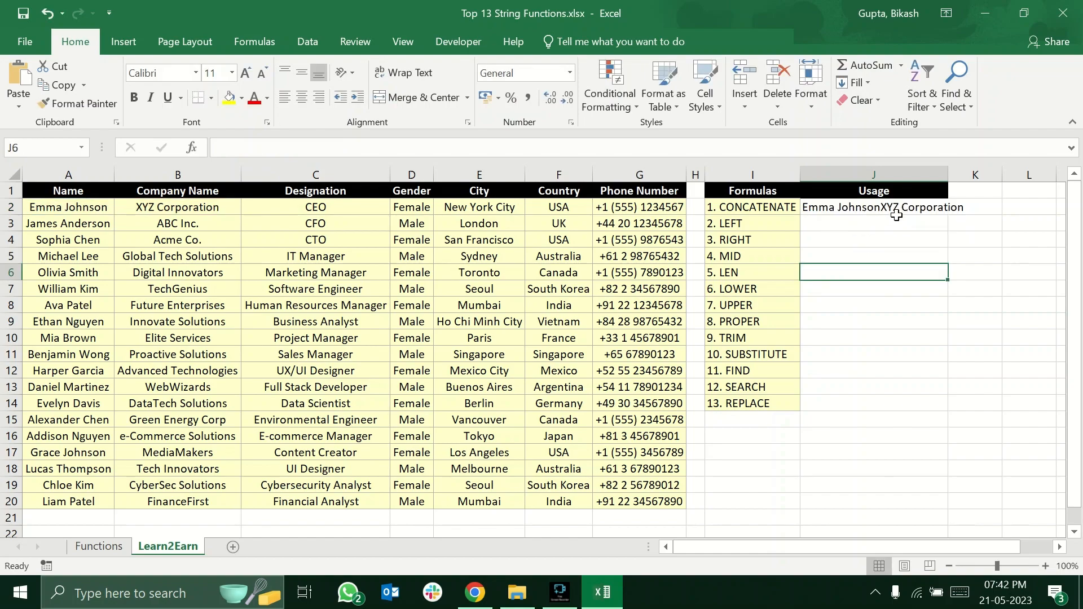
{"action": "left_click", "coordinate": [887, 209]}
{"action": "double_click", "coordinate": [888, 209]}
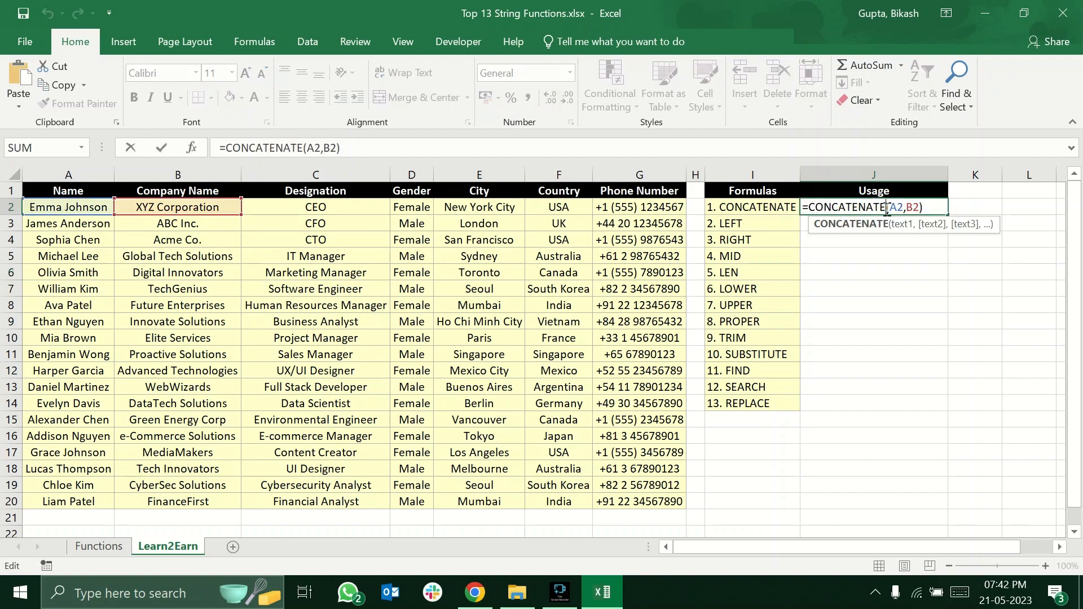
{"action": "left_click", "coordinate": [908, 207]}
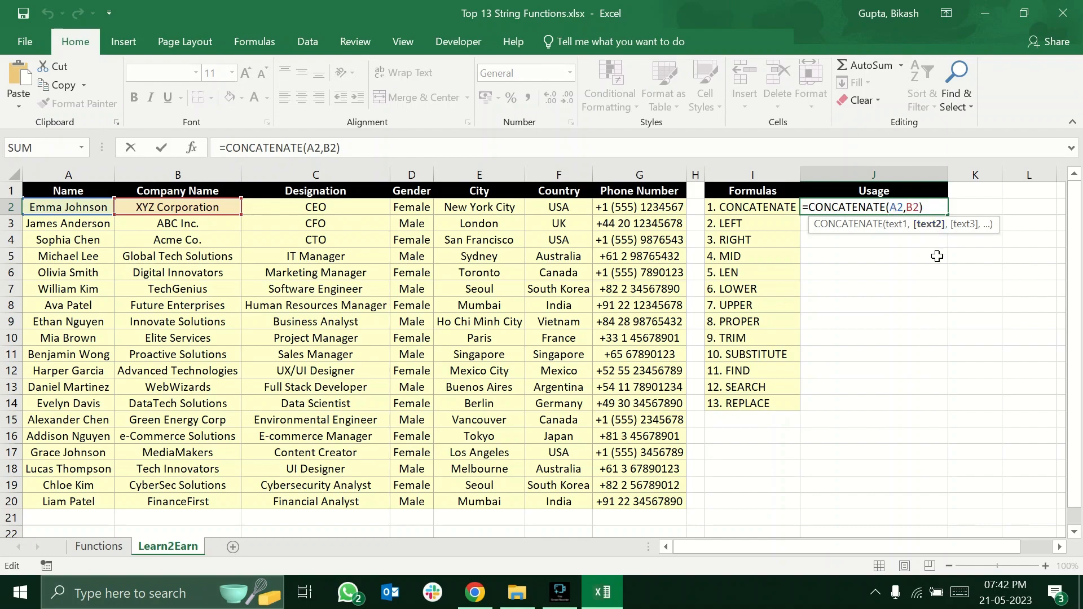
{"action": "type", "text": "\""}
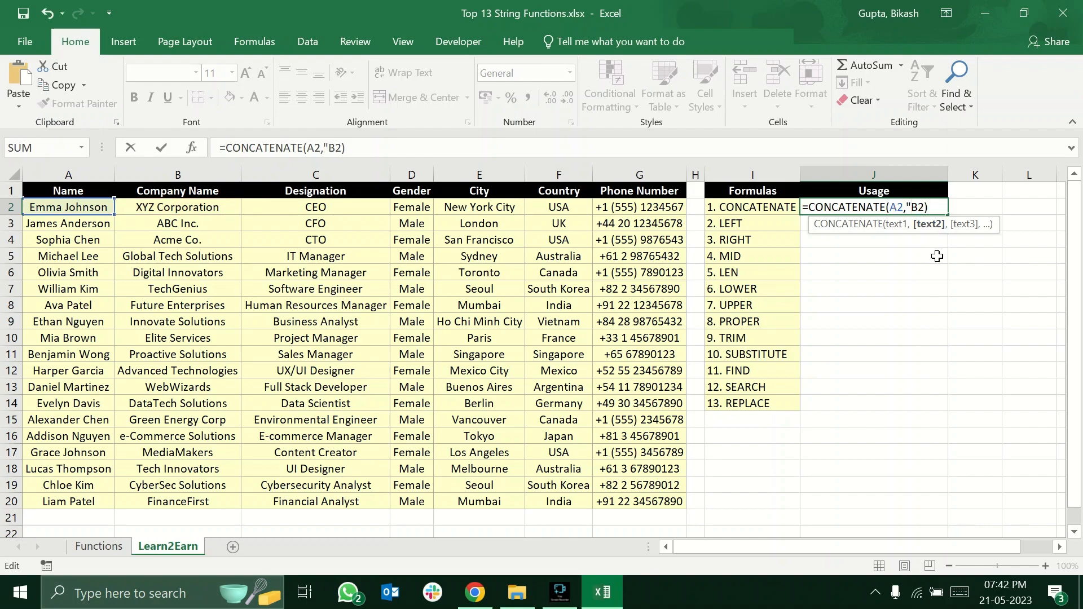
{"action": "type", "text": ",\""}
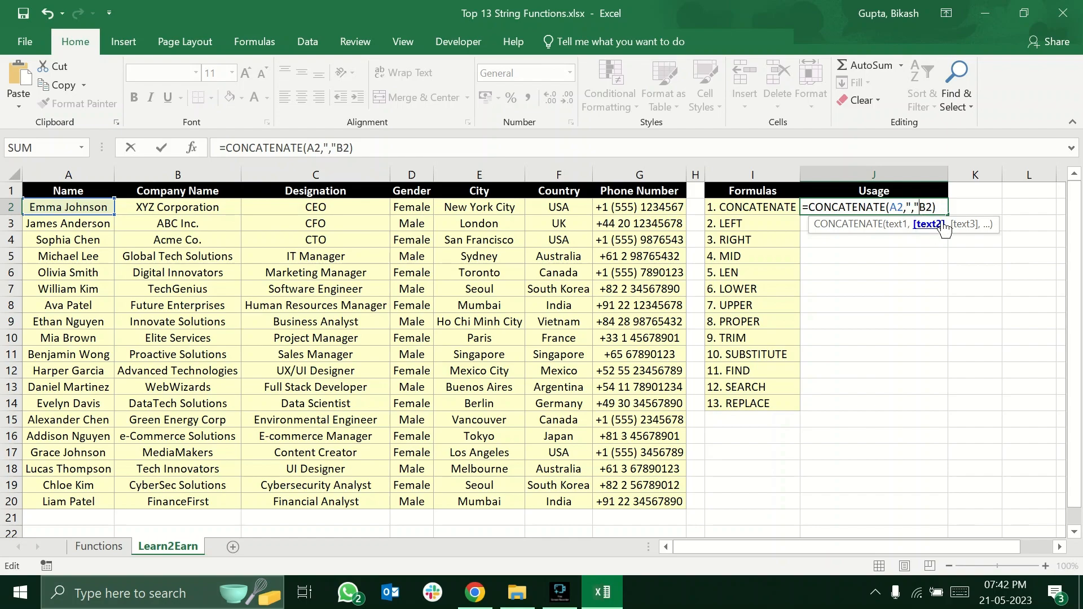
{"action": "type", "text": ","}
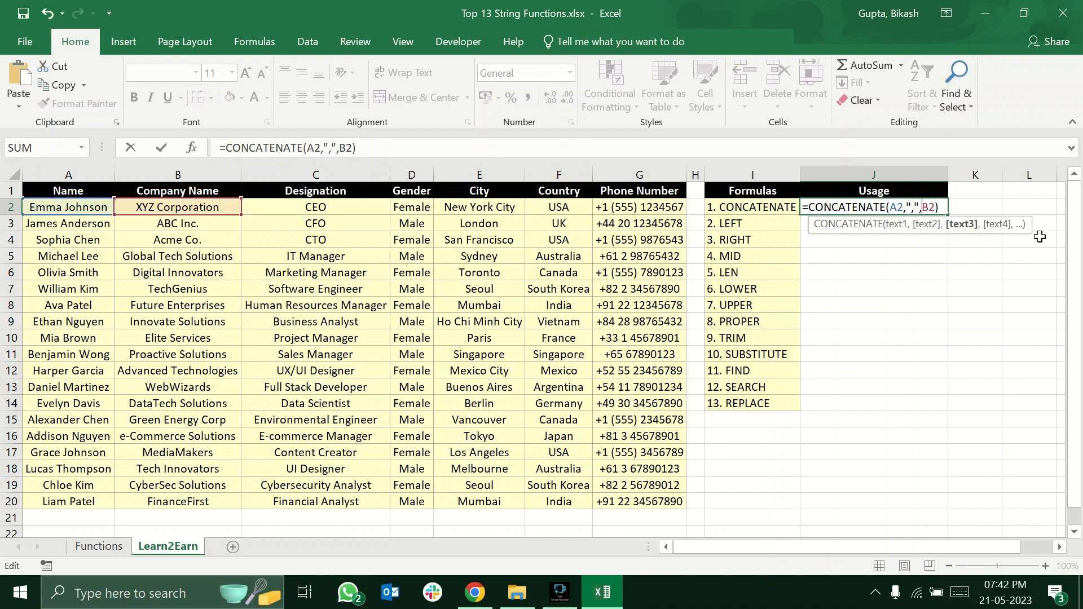
{"action": "key", "text": "Return"}
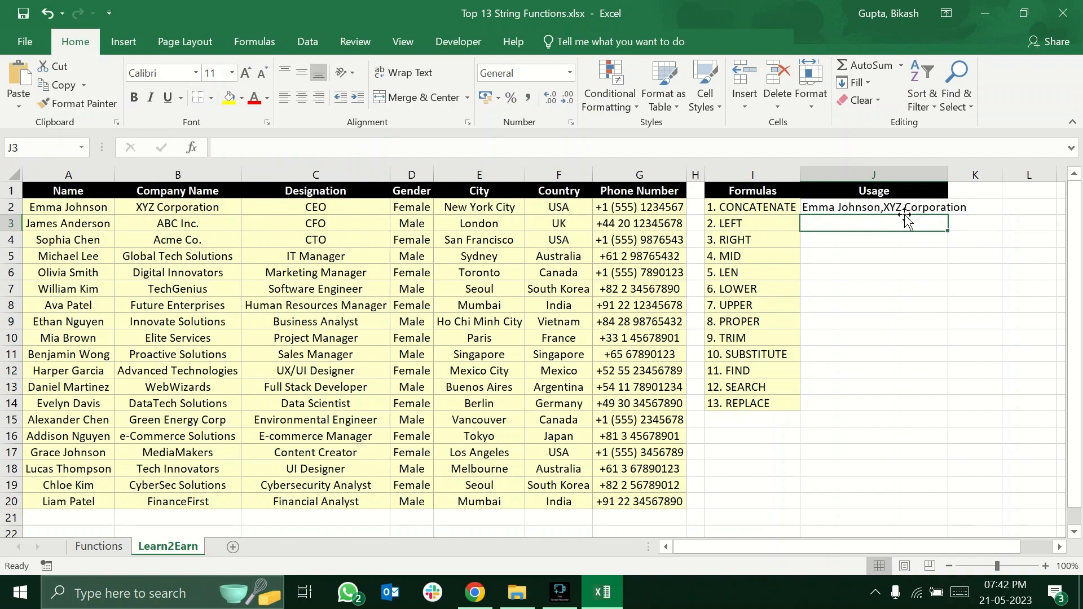
Add a space after the quoted comma in J2's formula and widen the Usage column to fit the joined text.
{"action": "double_click", "coordinate": [874, 207]}
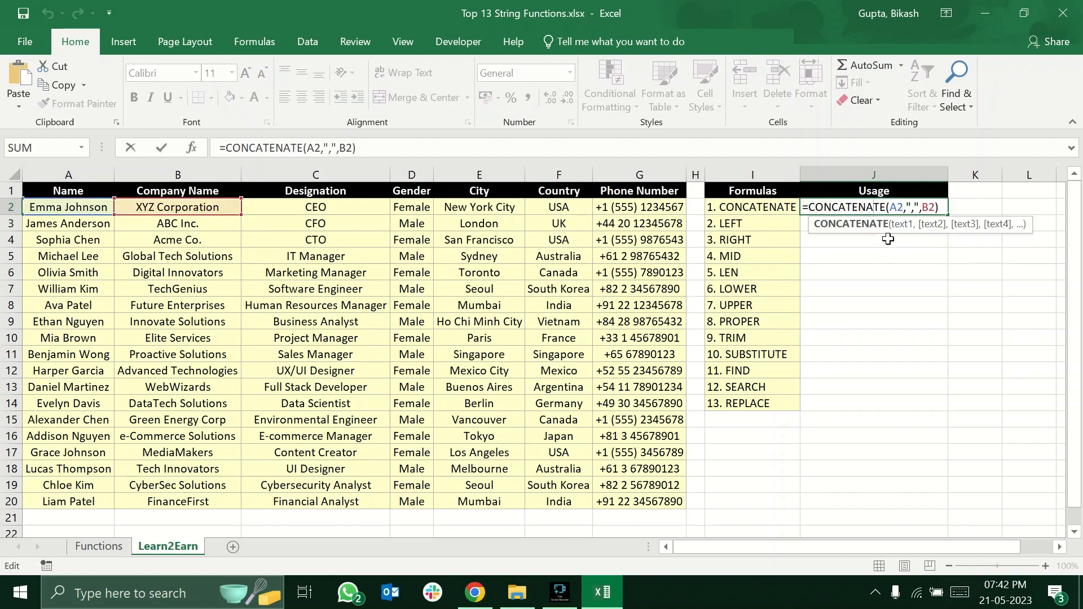
{"action": "left_click", "coordinate": [914, 208]}
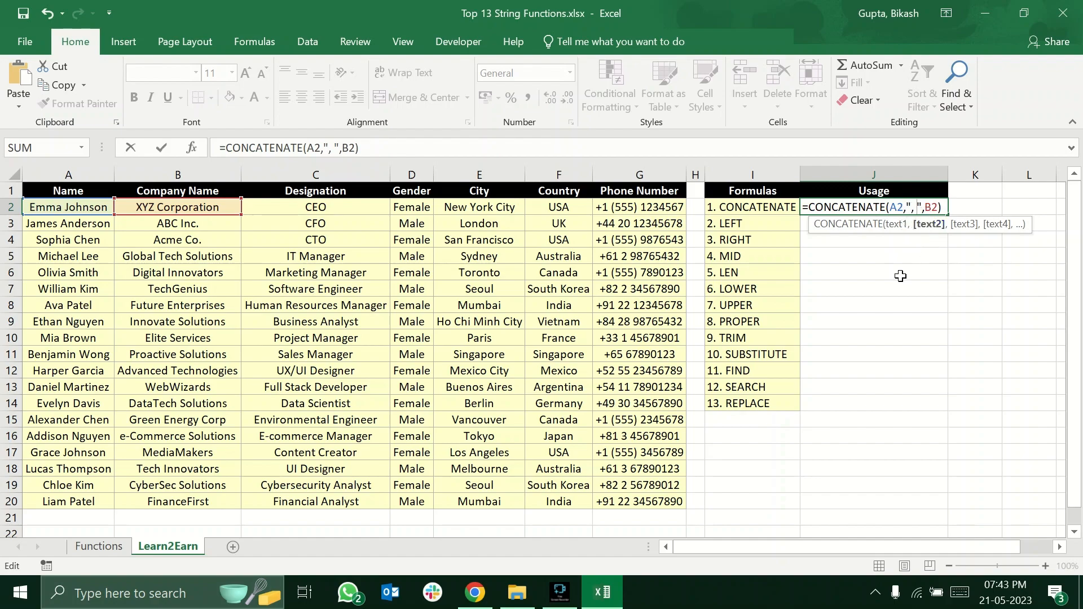
{"action": "key", "text": "Return"}
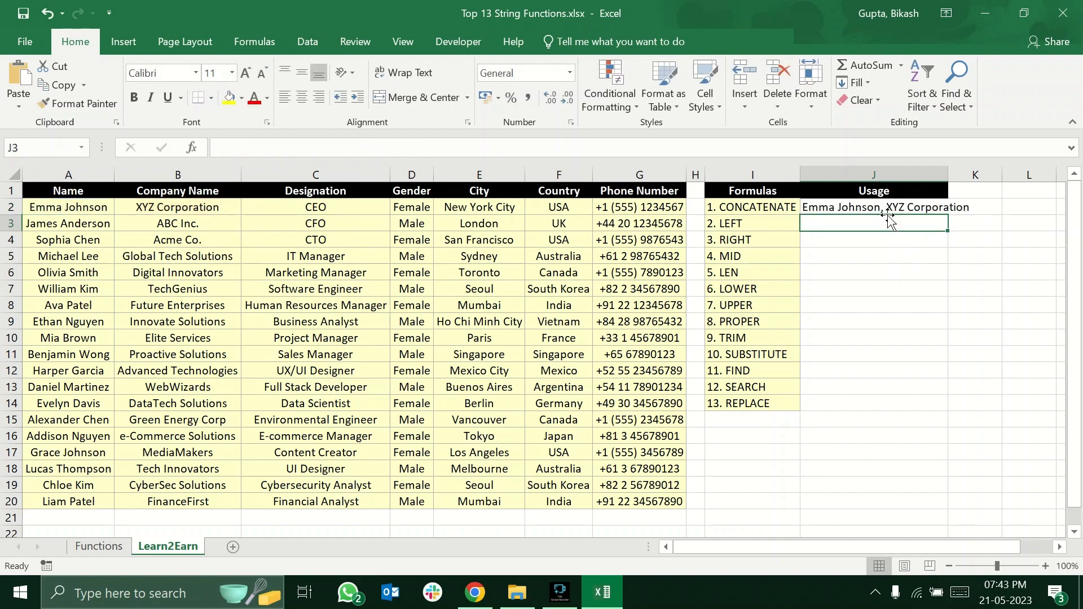
{"action": "left_click_drag", "start_coordinate": [949, 176], "coordinate": [1002, 174]}
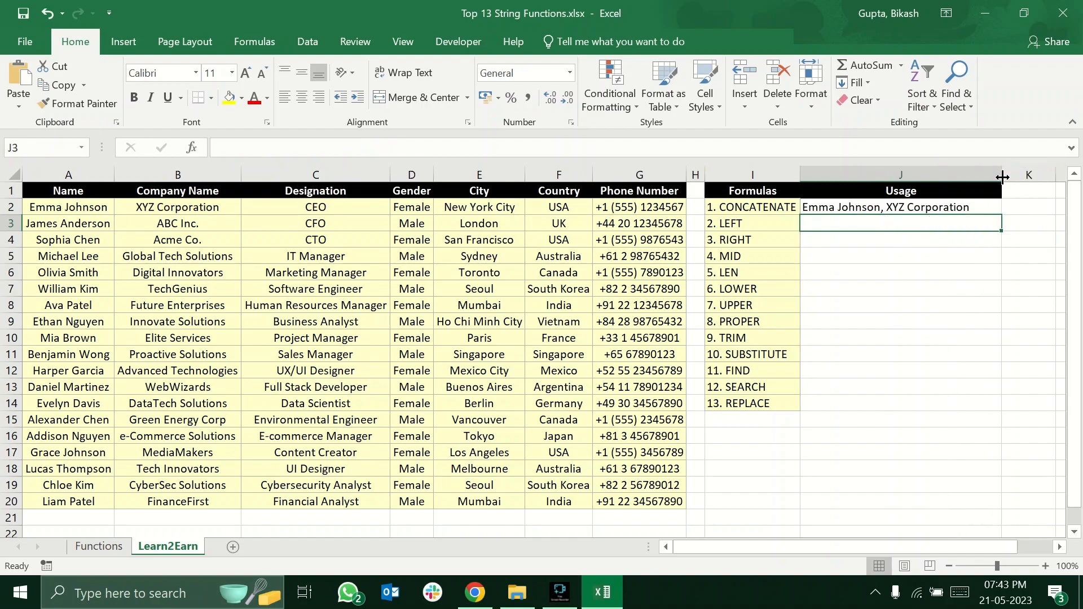
{"action": "left_click", "coordinate": [959, 273]}
Review the source cells A2 and B2 and each argument of the CONCATENATE formula in J2.
{"action": "left_click", "coordinate": [876, 215]}
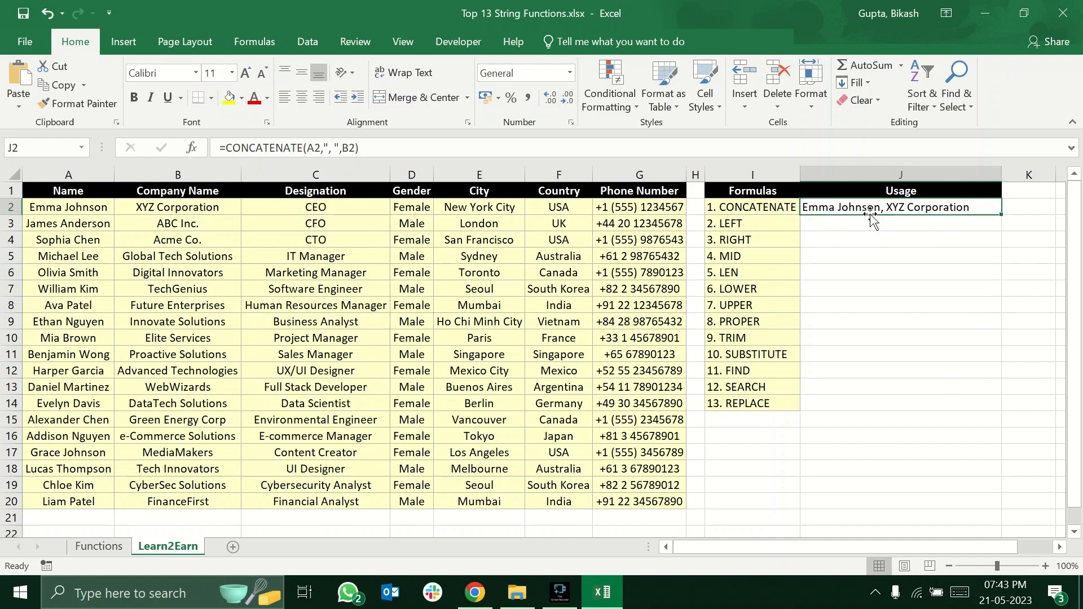
{"action": "left_click", "coordinate": [63, 212]}
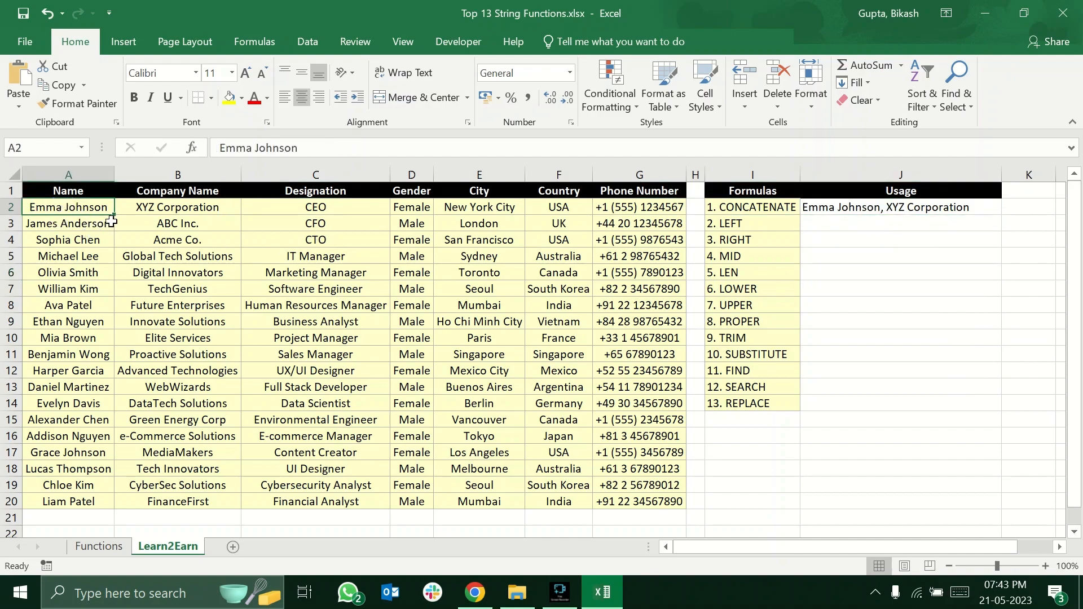
{"action": "left_click", "coordinate": [141, 208]}
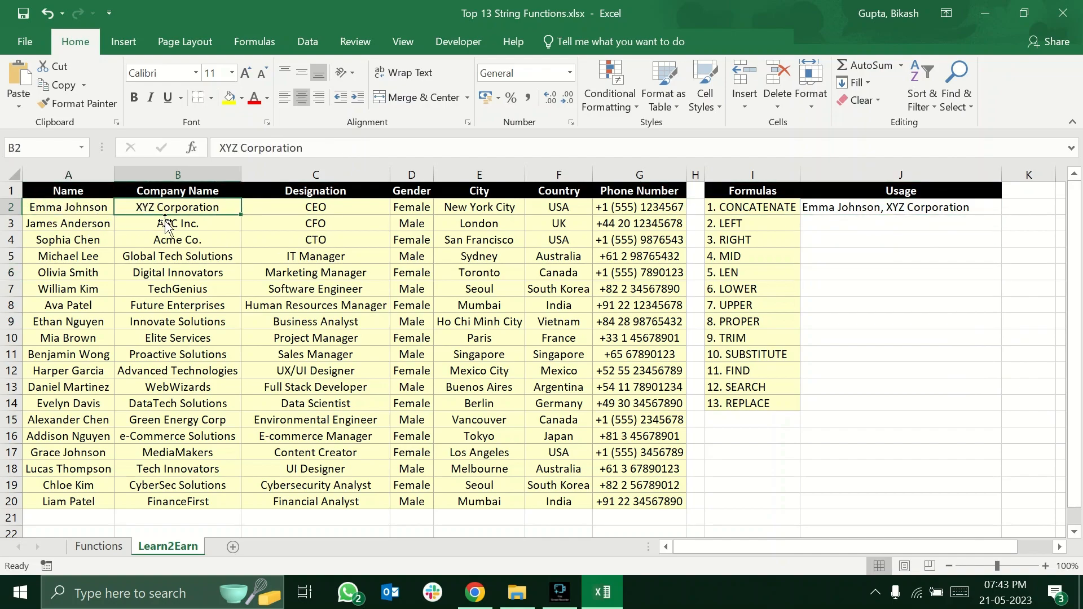
{"action": "left_click", "coordinate": [815, 208]}
{"action": "double_click", "coordinate": [880, 207]}
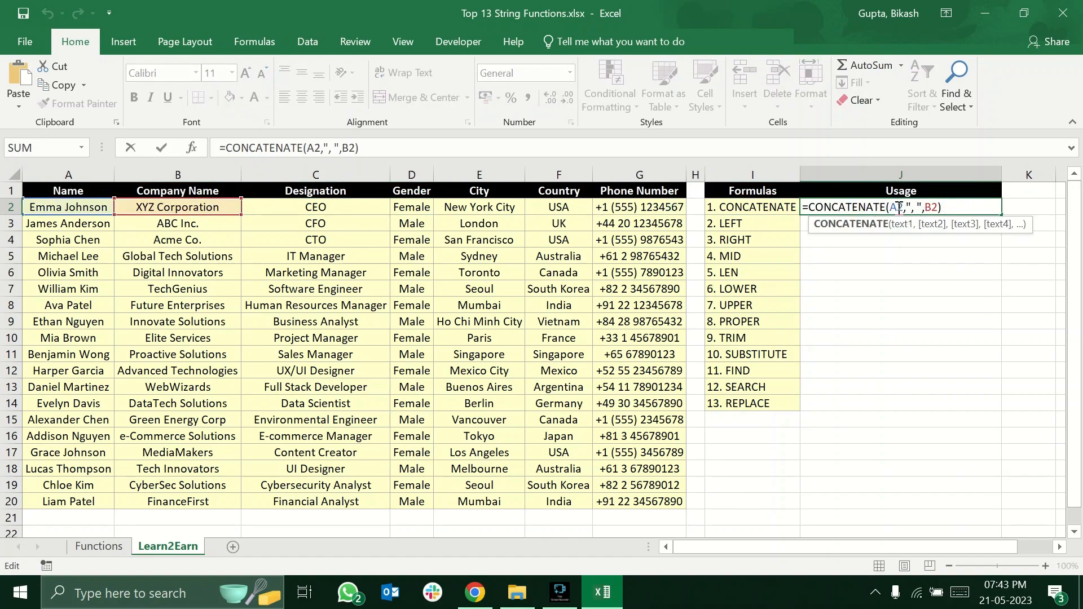
{"action": "left_click", "coordinate": [900, 208]}
{"action": "left_click", "coordinate": [912, 210]}
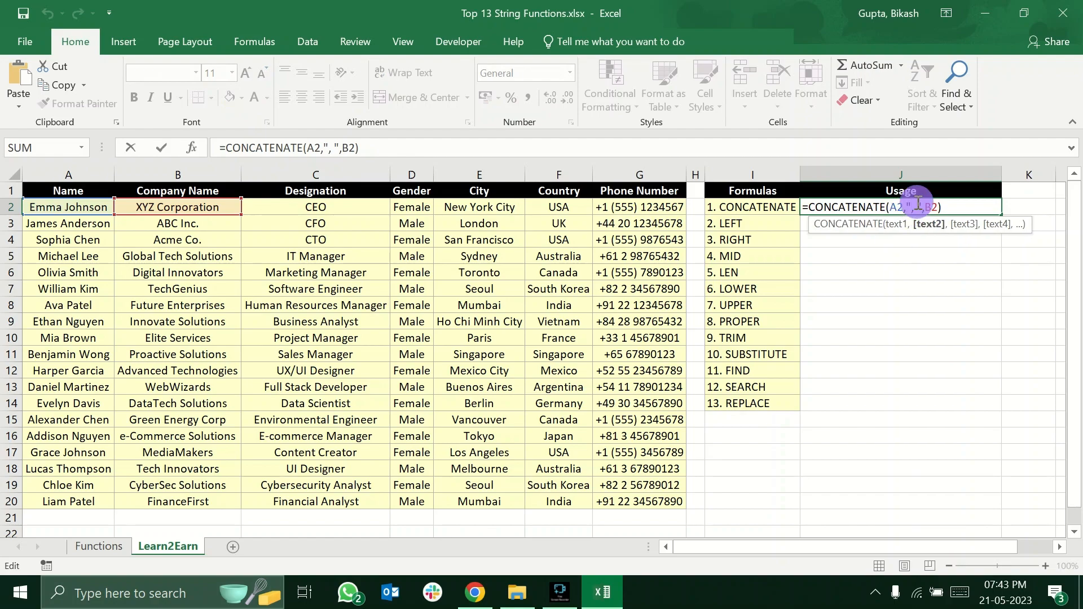
{"action": "left_click", "coordinate": [929, 207]}
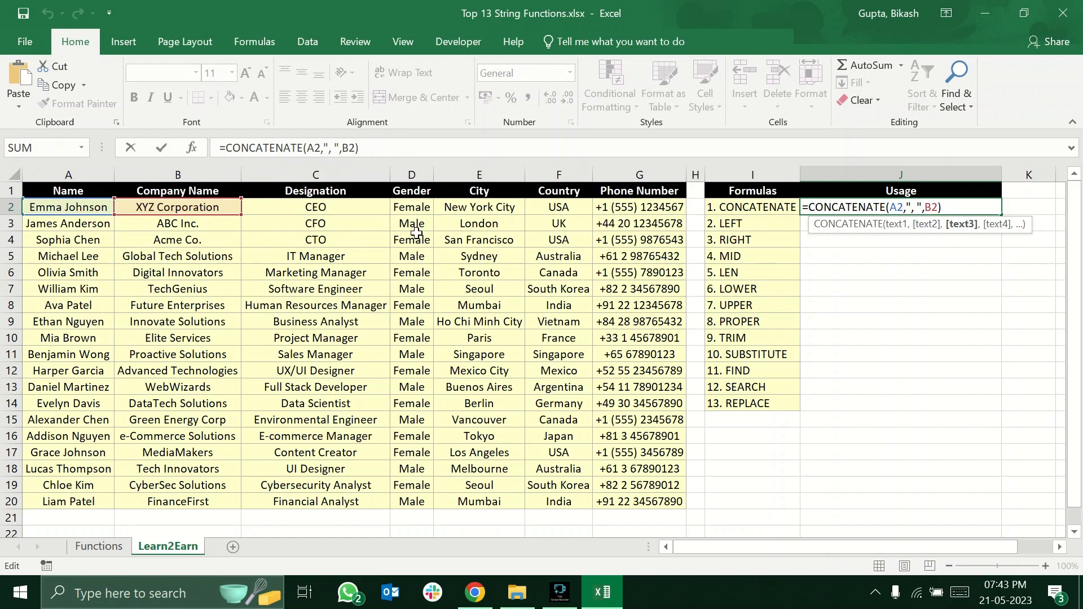
{"action": "key", "text": "Return"}
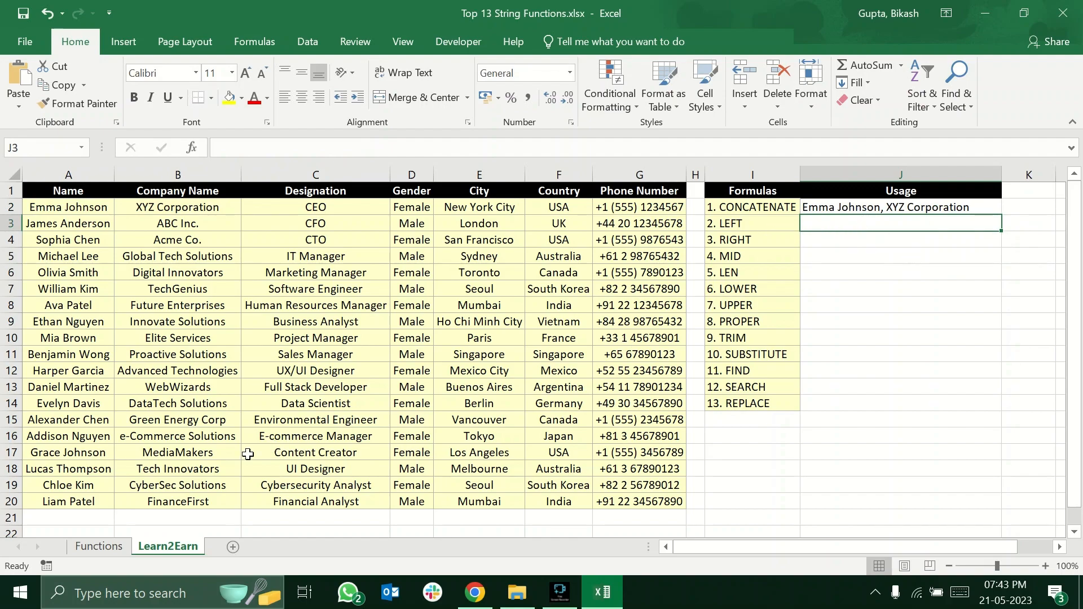
Read the LEFT, RIGHT and MID descriptions on the Functions sheet and return to the Learn2Earn sheet.
{"action": "left_click", "coordinate": [113, 548]}
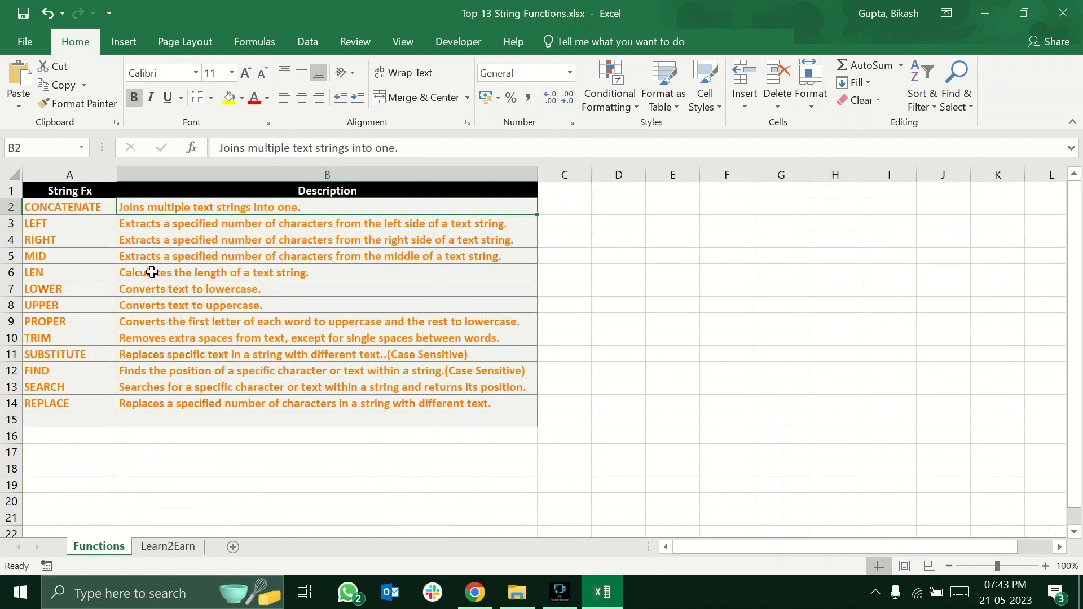
{"action": "left_click", "coordinate": [133, 237]}
{"action": "left_click", "coordinate": [125, 225]}
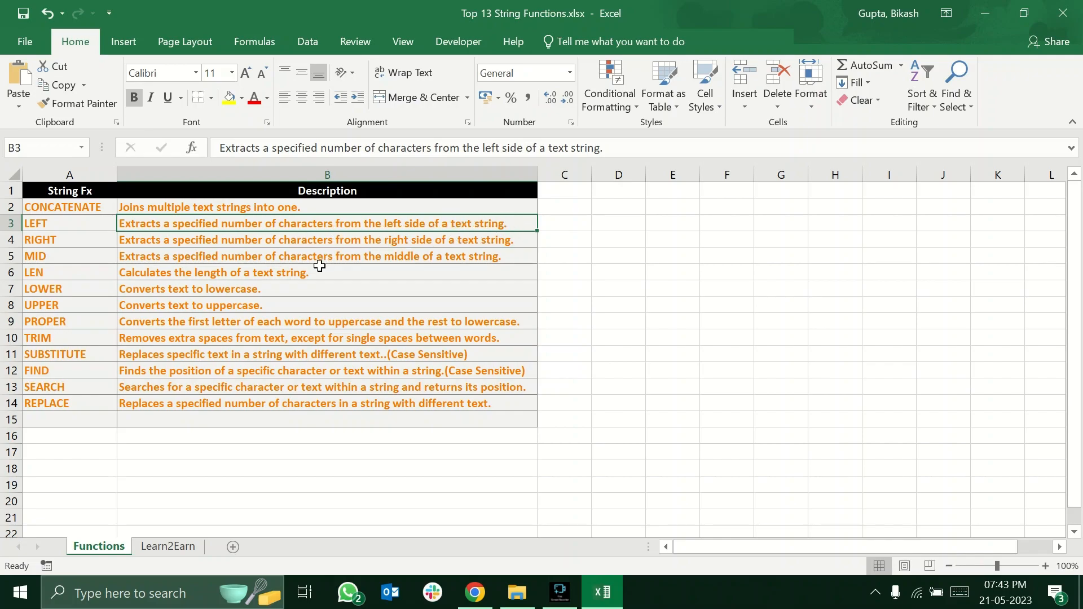
{"action": "left_click", "coordinate": [63, 226]}
{"action": "left_click", "coordinate": [65, 239]}
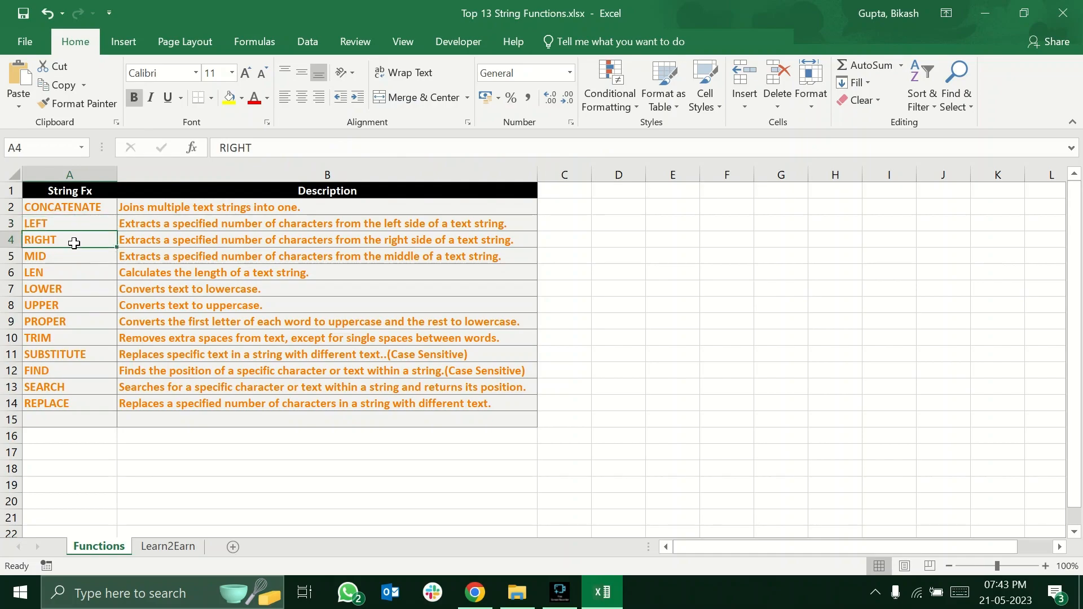
{"action": "left_click", "coordinate": [71, 256]}
{"action": "left_click", "coordinate": [186, 255]}
{"action": "left_click", "coordinate": [282, 224]}
{"action": "left_click", "coordinate": [185, 546]}
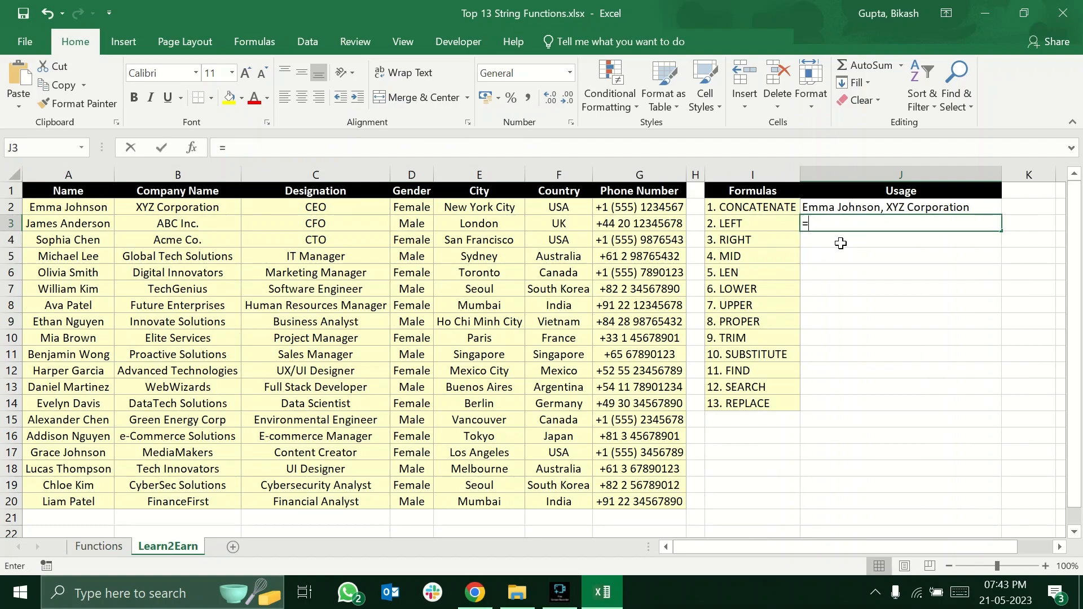
Enter =LEFT(A3,5) in J3 to extract the first five characters of the name.
{"action": "type", "text": "=left"}
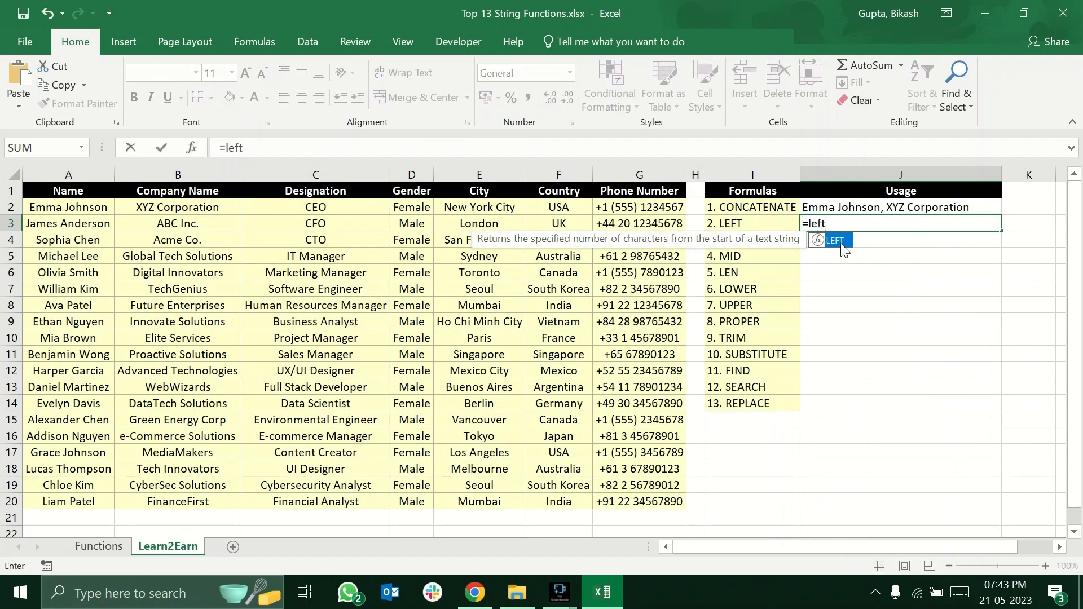
{"action": "double_click", "coordinate": [843, 247]}
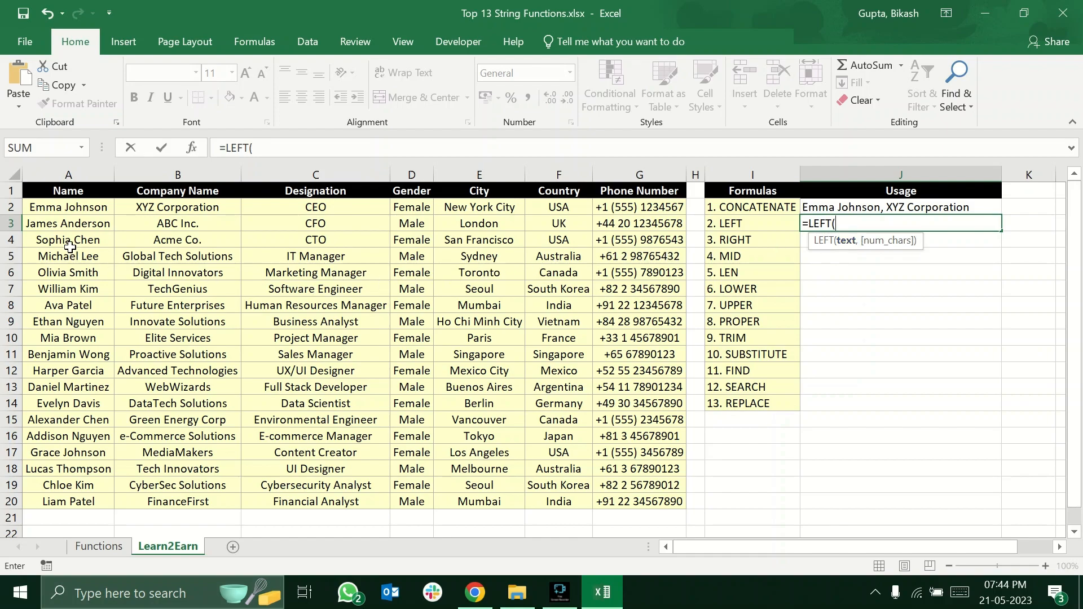
{"action": "left_click", "coordinate": [73, 222]}
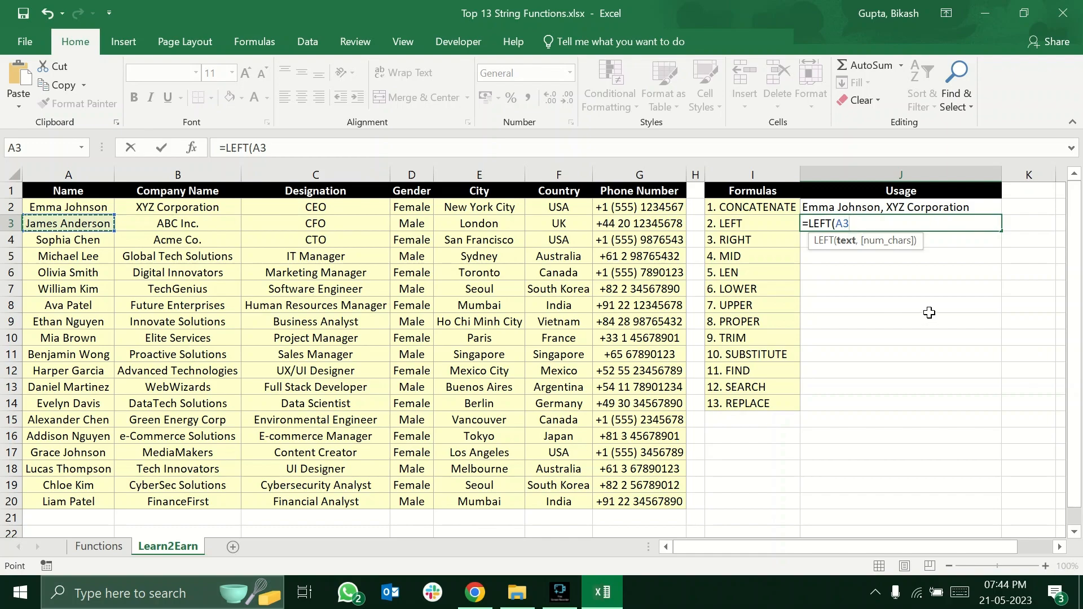
{"action": "type", "text": ",5"}
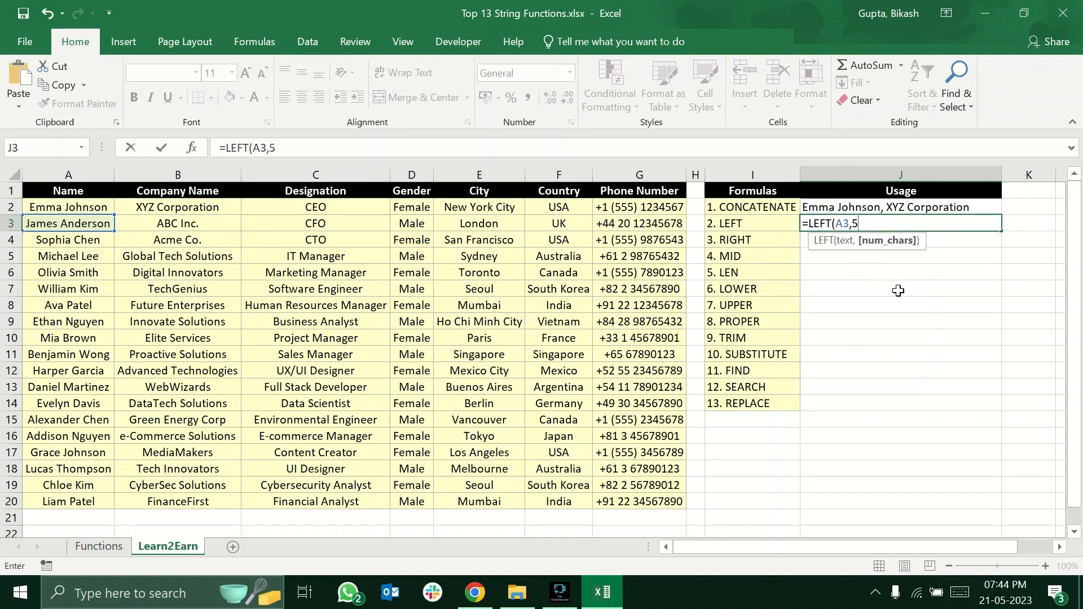
{"action": "type", "text": ")"}
{"action": "key", "text": "Return"}
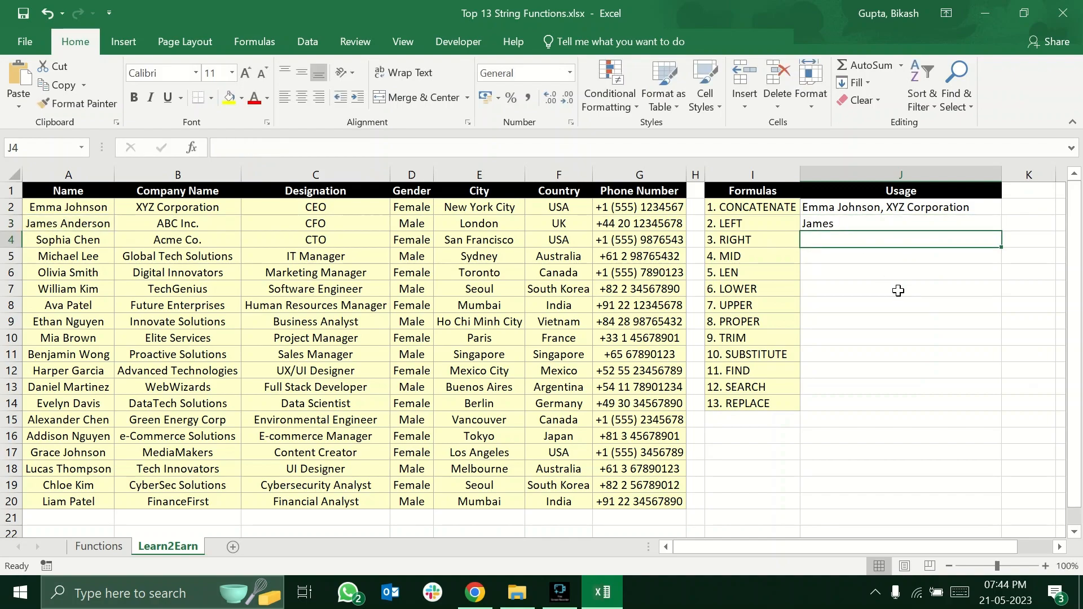
{"action": "left_click", "coordinate": [844, 223]}
Enter =RIGHT(E4,2) in J4 to extract the last two characters of the city.
{"action": "left_click", "coordinate": [833, 241]}
{"action": "type", "text": "=r"}
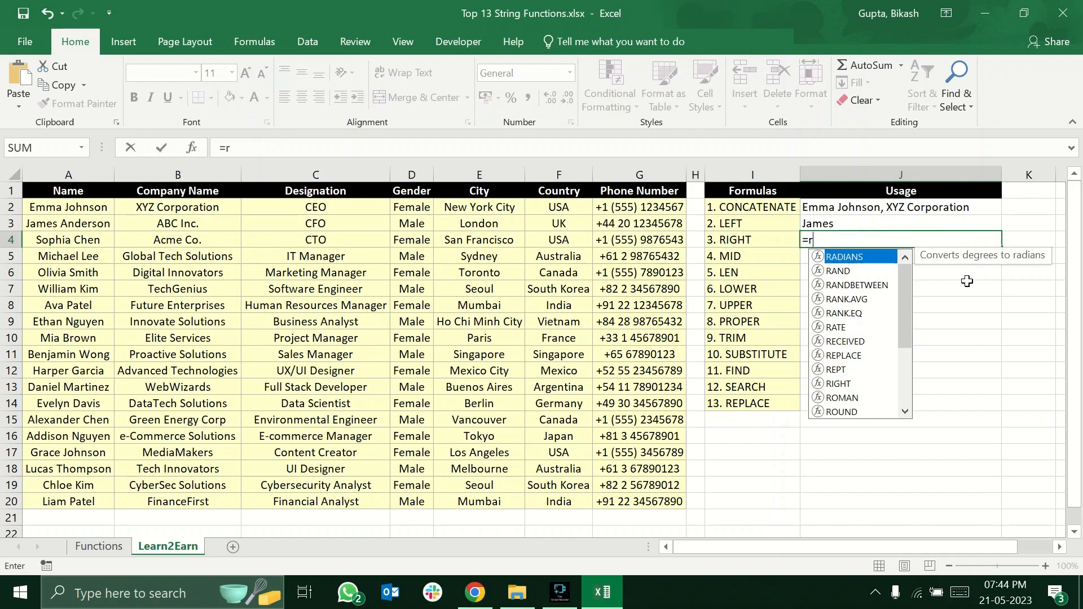
{"action": "type", "text": "ight"}
{"action": "key", "text": "Tab"}
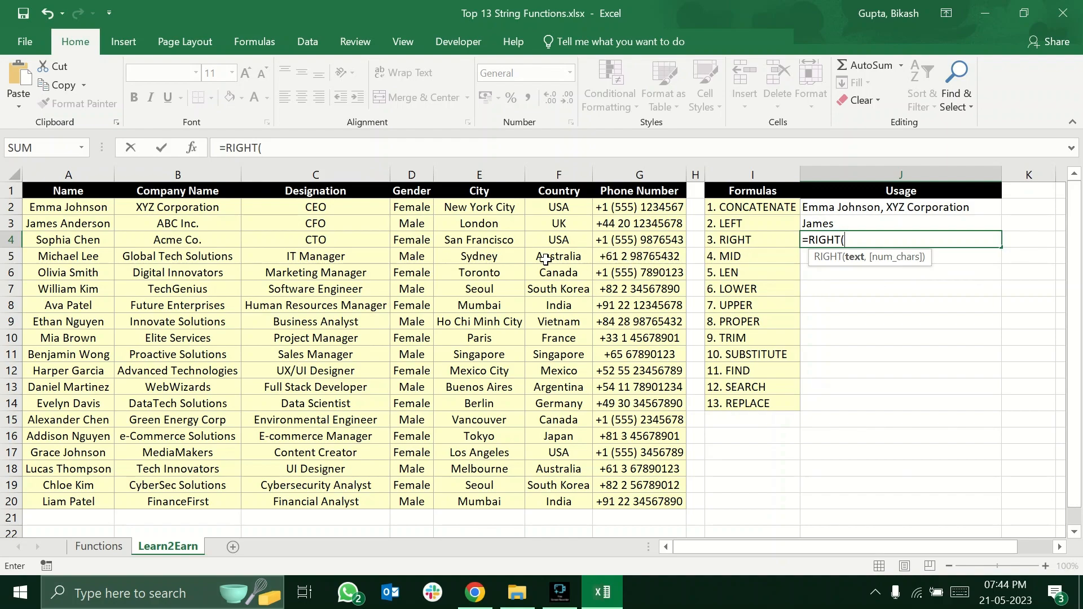
{"action": "left_click", "coordinate": [491, 240]}
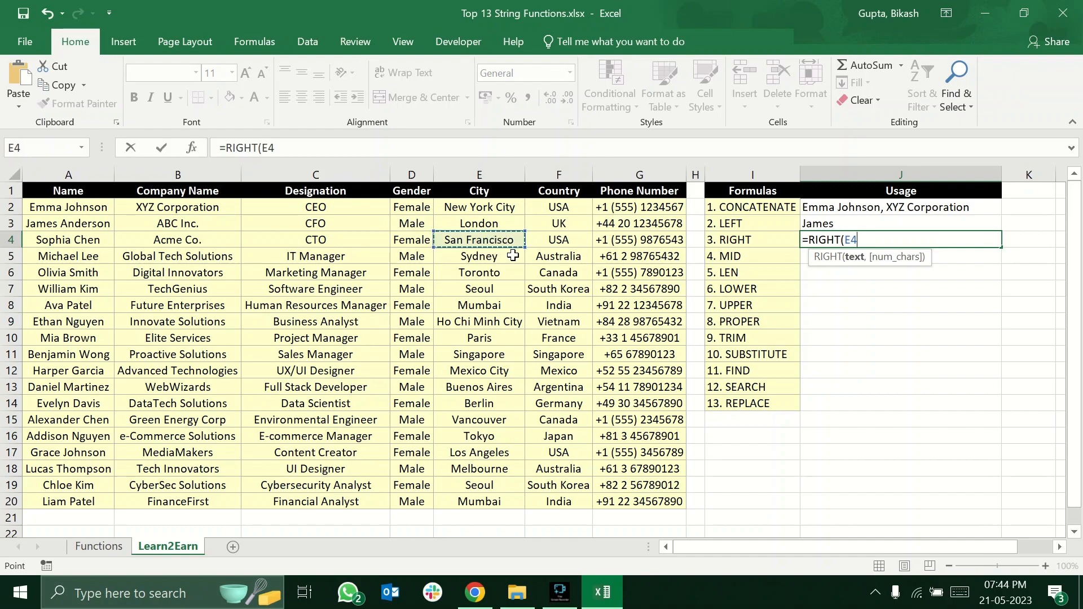
{"action": "type", "text": ","}
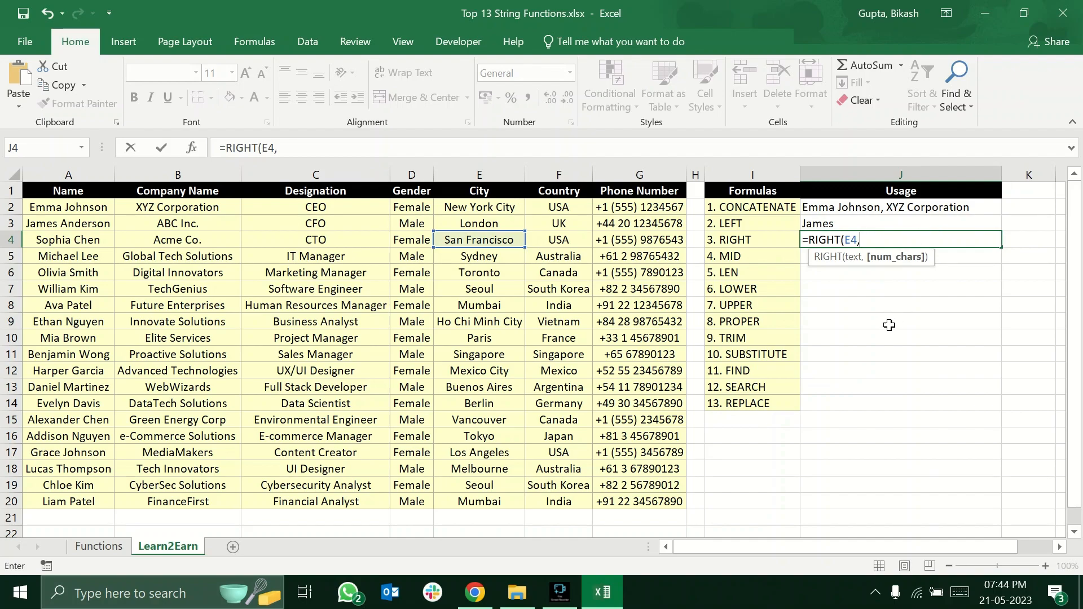
{"action": "type", "text": "2)"}
{"action": "key", "text": "Return"}
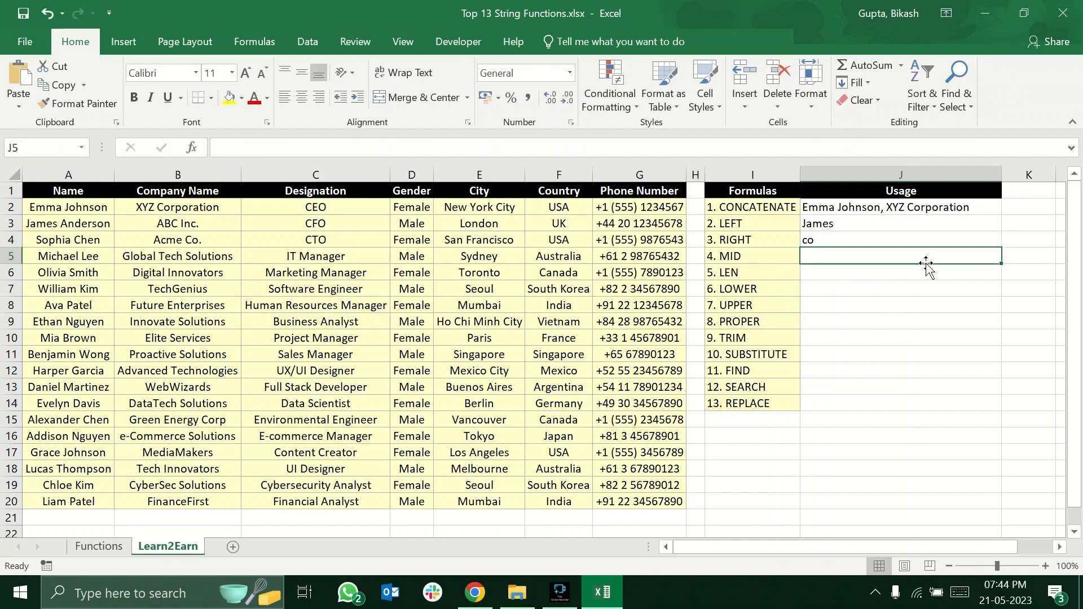
Set the character count in J4's RIGHT formula to 9, making it =RIGHT(E4,9).
{"action": "left_click", "coordinate": [866, 240]}
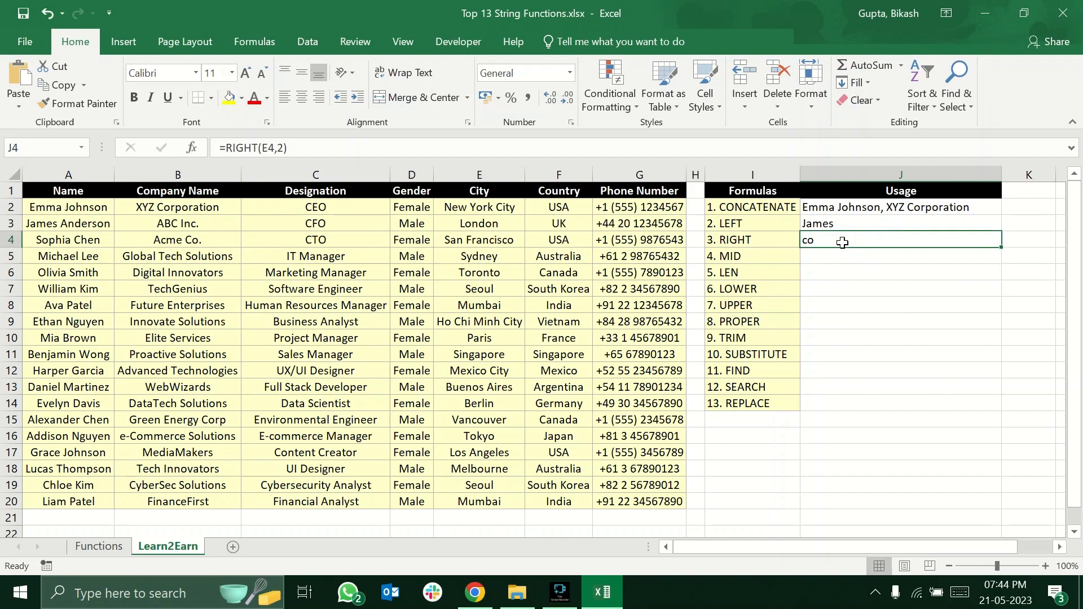
{"action": "left_click", "coordinate": [500, 243]}
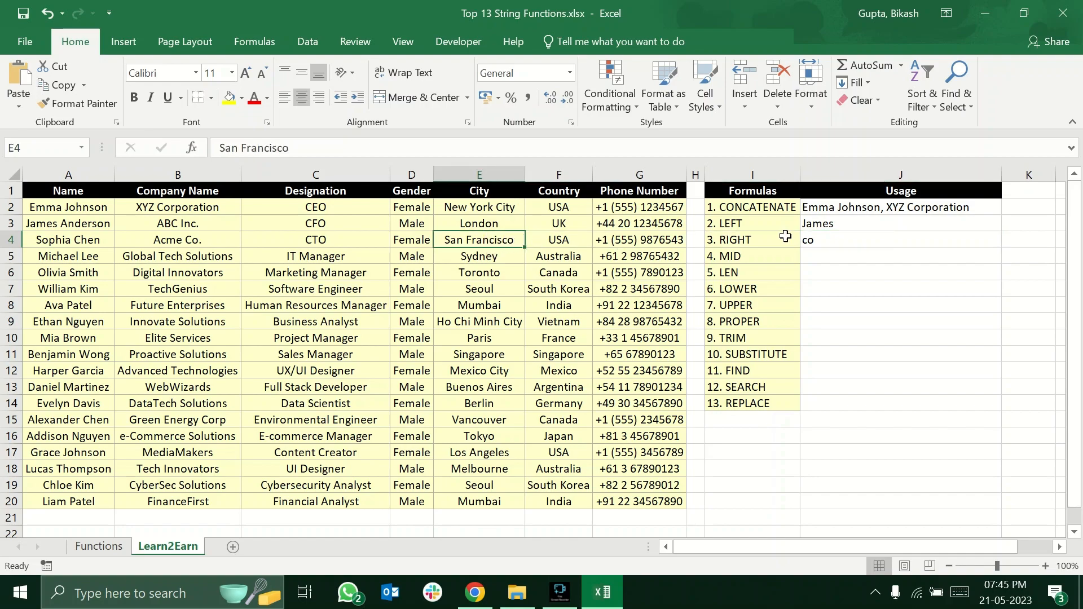
{"action": "double_click", "coordinate": [811, 241]}
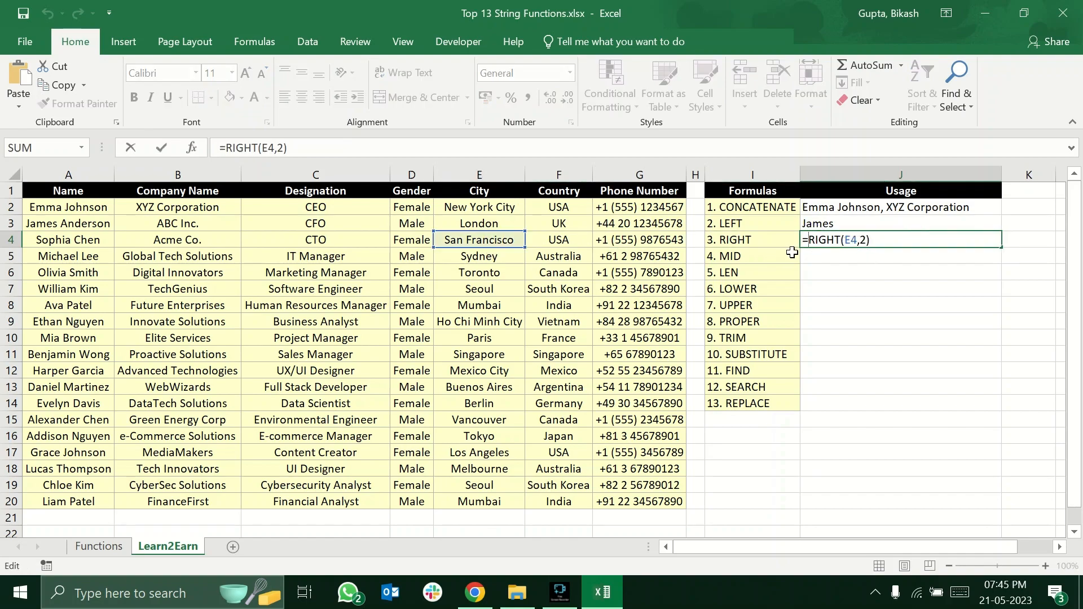
{"action": "left_click", "coordinate": [864, 241]}
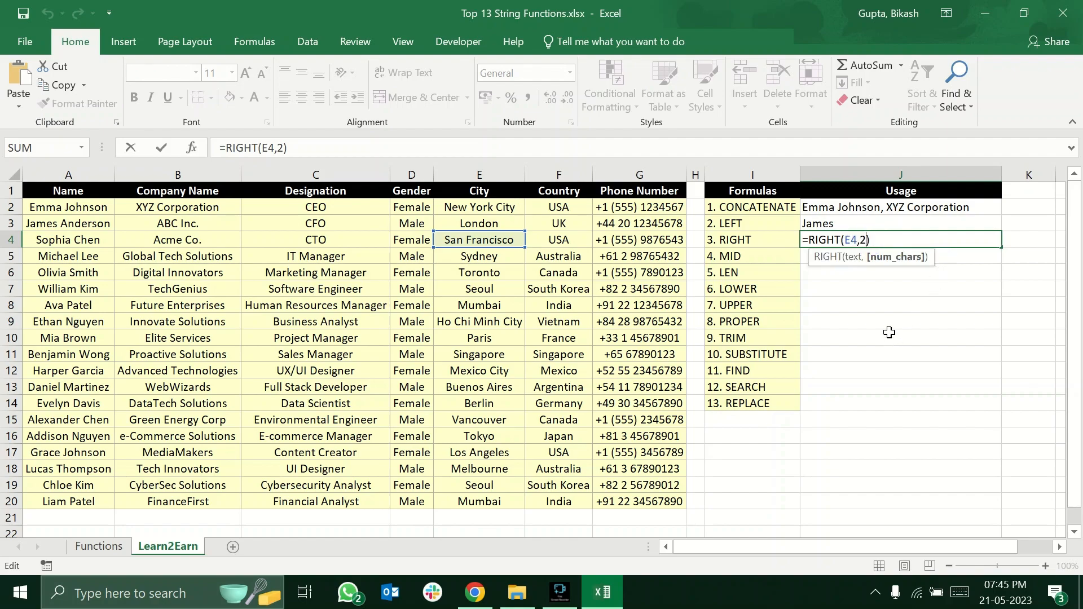
{"action": "key", "text": "BackSpace"}
{"action": "type", "text": "9"}
{"action": "key", "text": "Return"}
{"action": "left_click", "coordinate": [881, 243]}
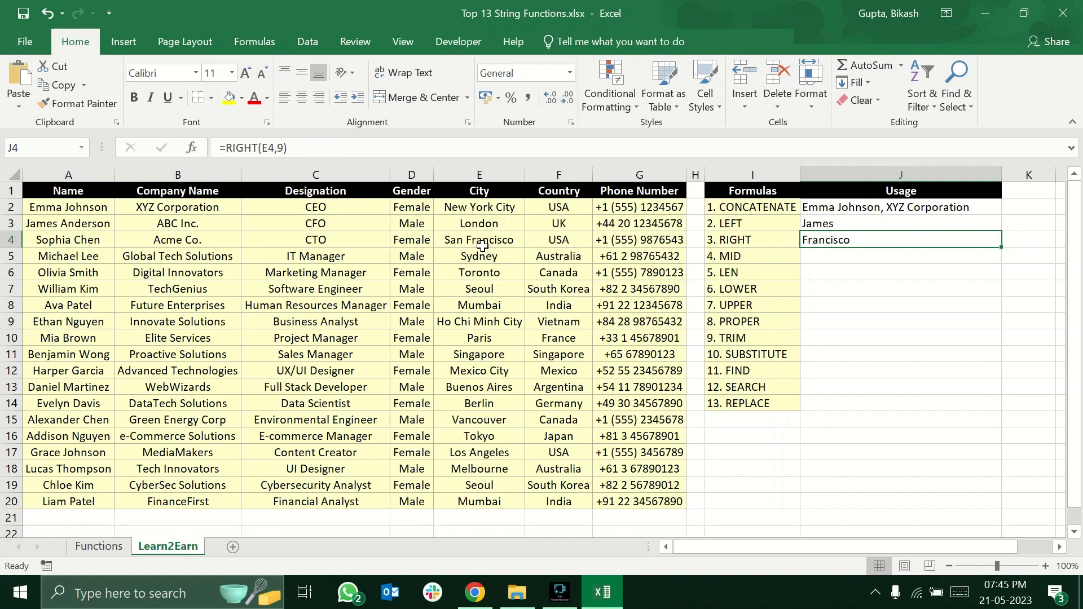
Enter =MID(B5,8,4) in J5 to extract four characters of the company name, starting at the eighth.
{"action": "left_click", "coordinate": [824, 257]}
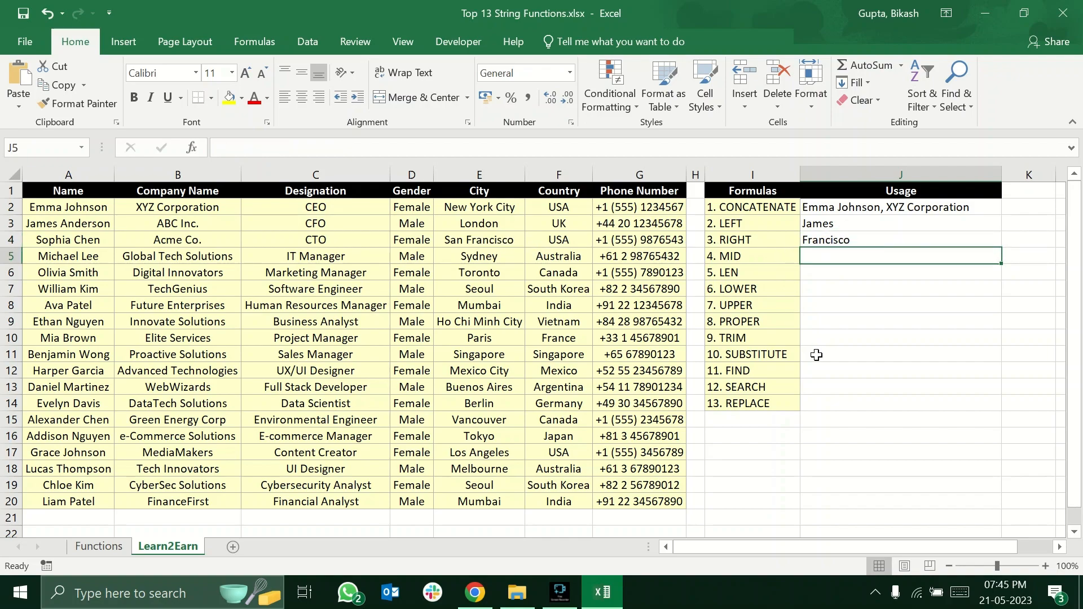
{"action": "type", "text": "="}
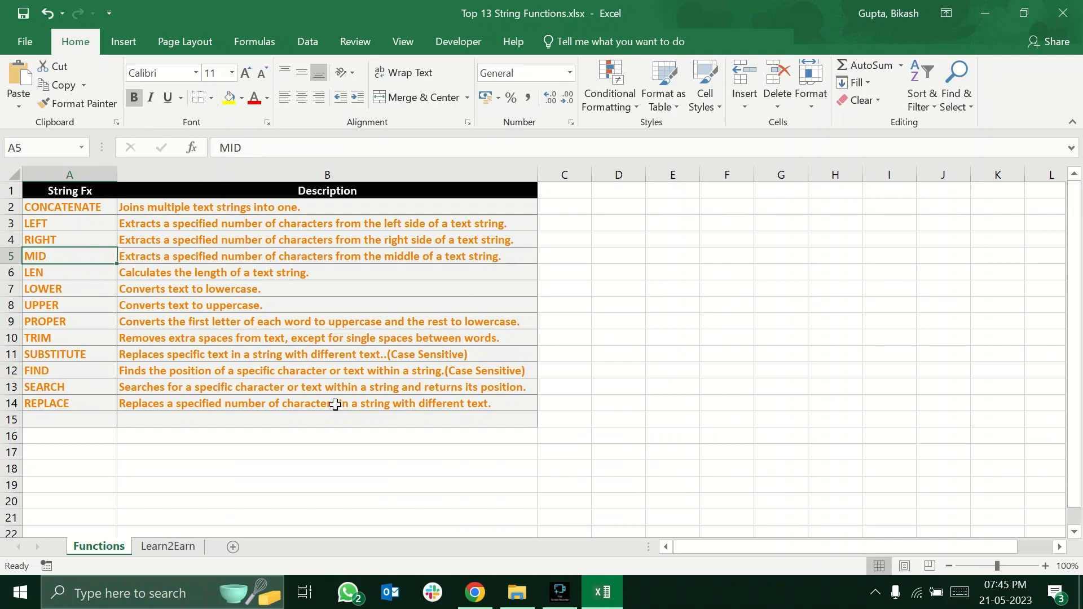
{"action": "left_click", "coordinate": [179, 546]}
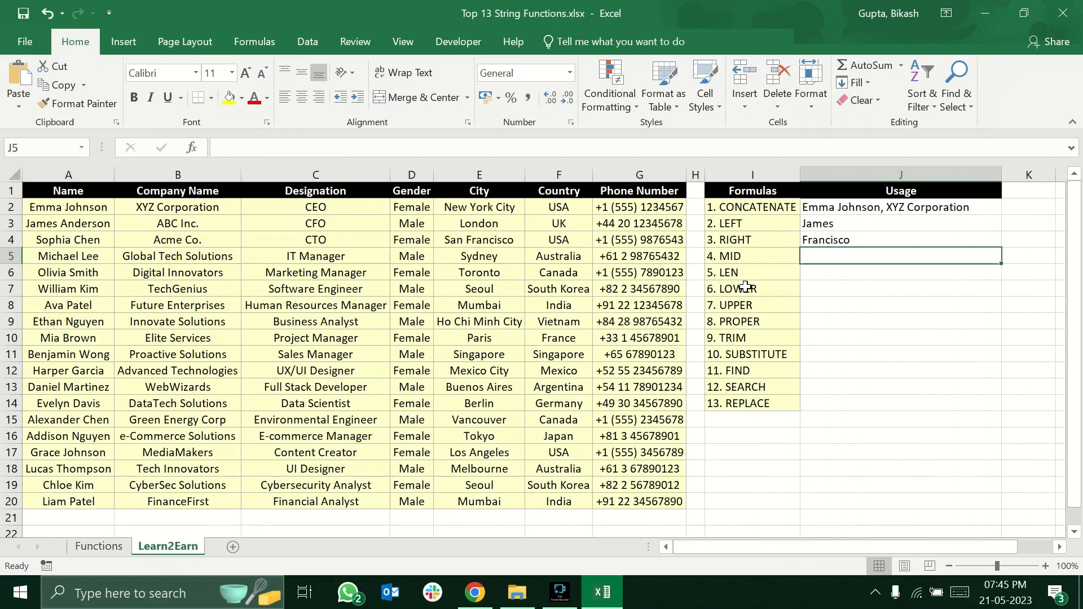
{"action": "type", "text": "=mid"}
{"action": "key", "text": "Tab"}
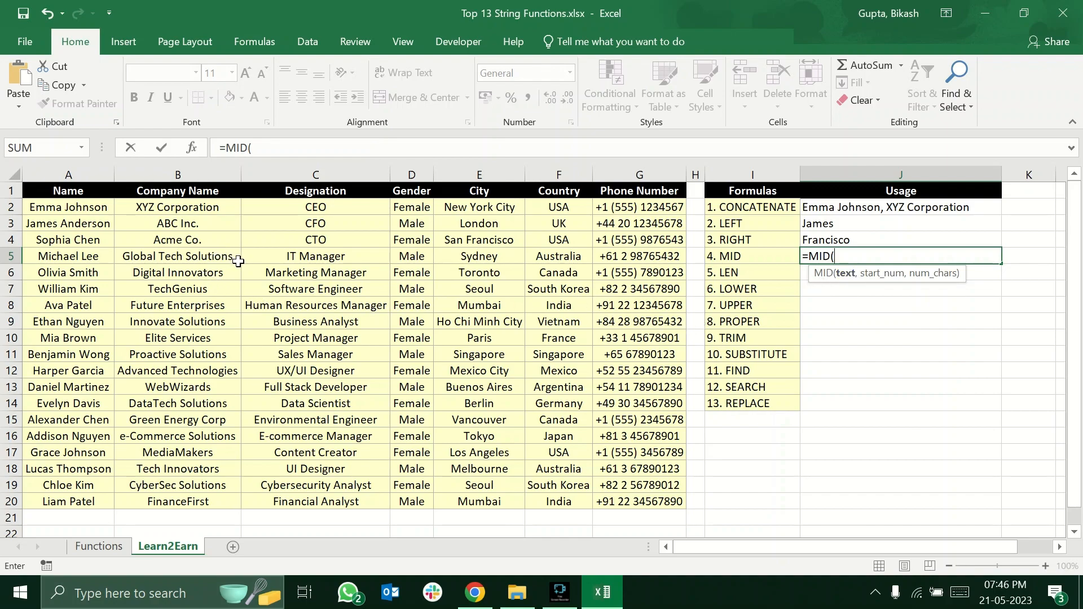
{"action": "left_click", "coordinate": [221, 258]}
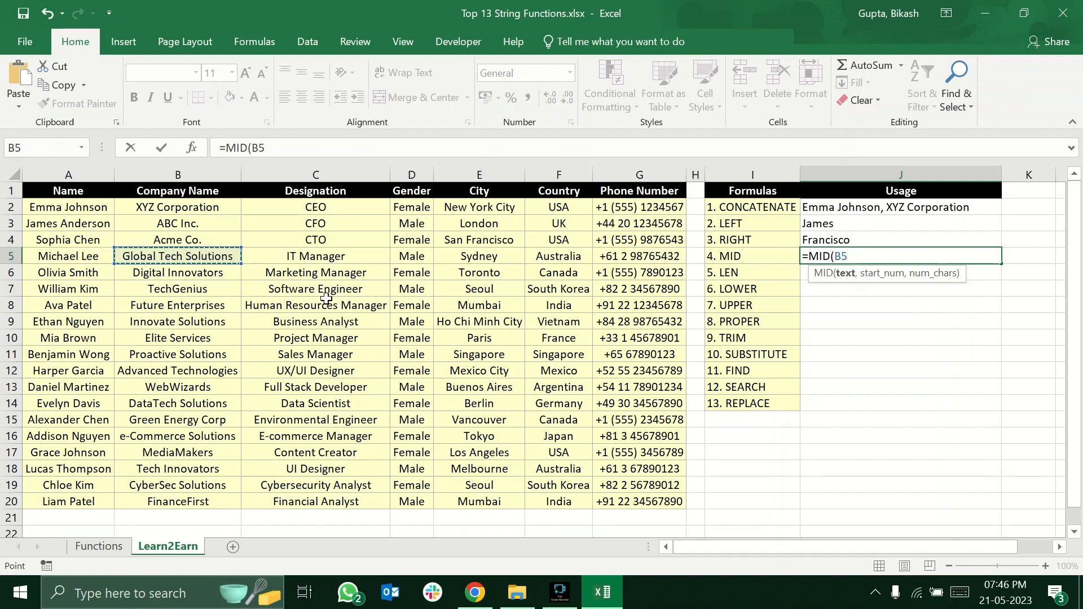
{"action": "type", "text": ",8"}
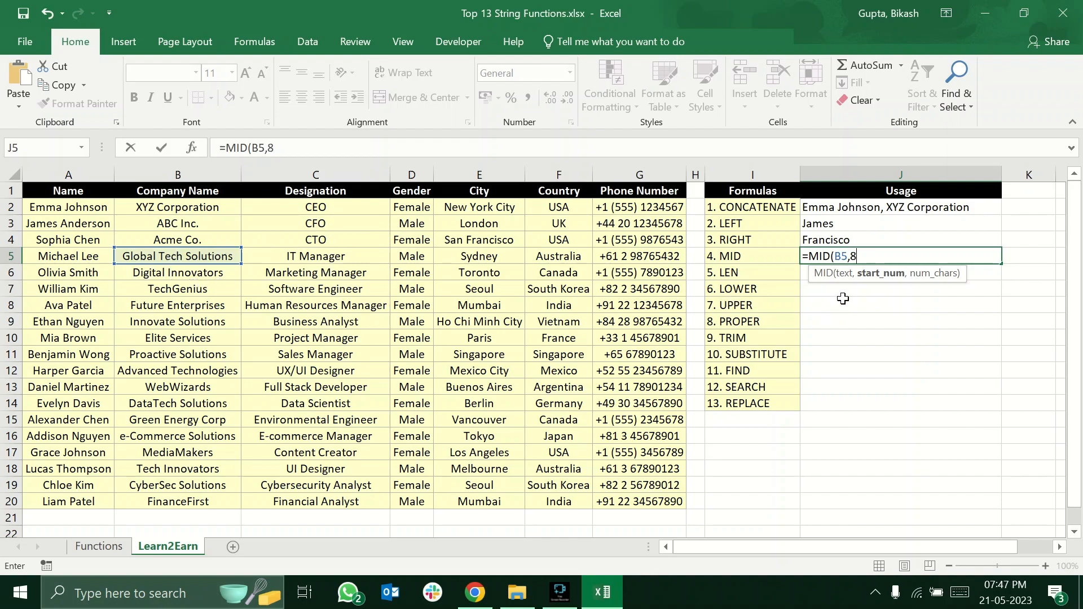
{"action": "type", "text": ","}
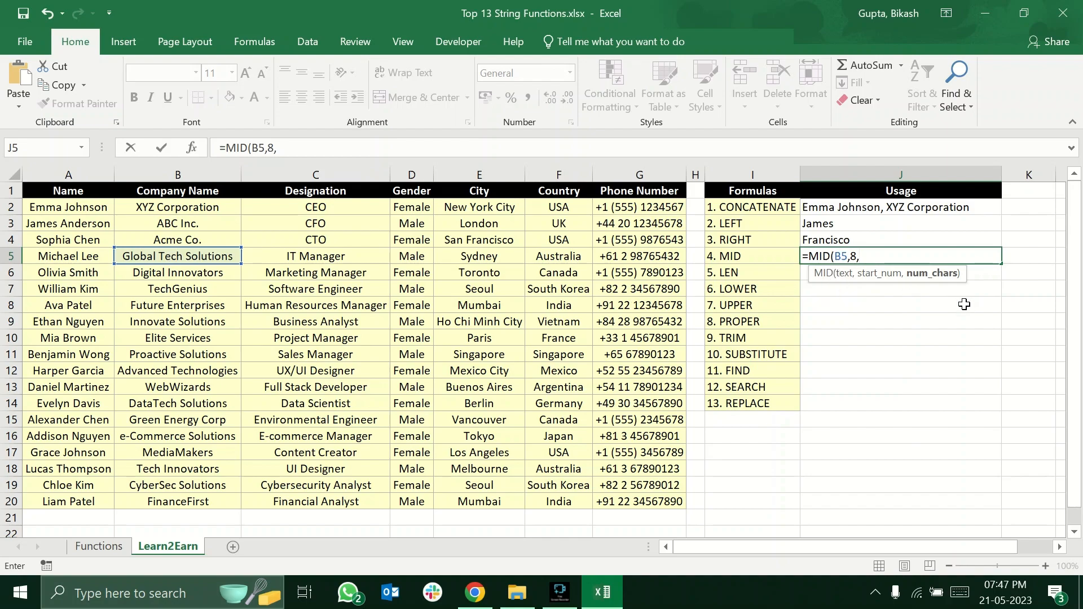
{"action": "type", "text": "4)"}
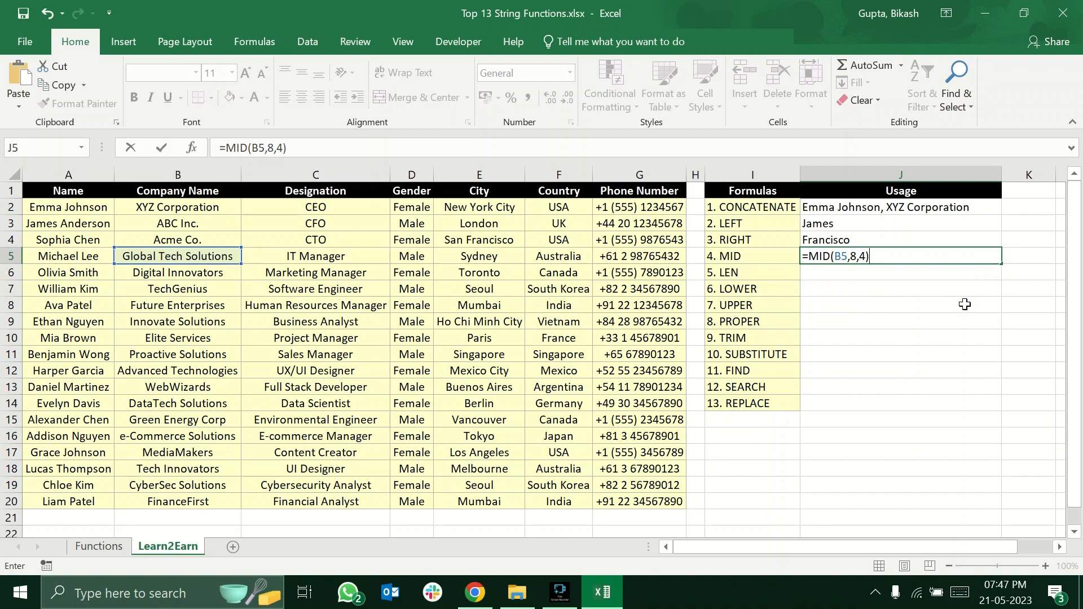
{"action": "key", "text": "Return"}
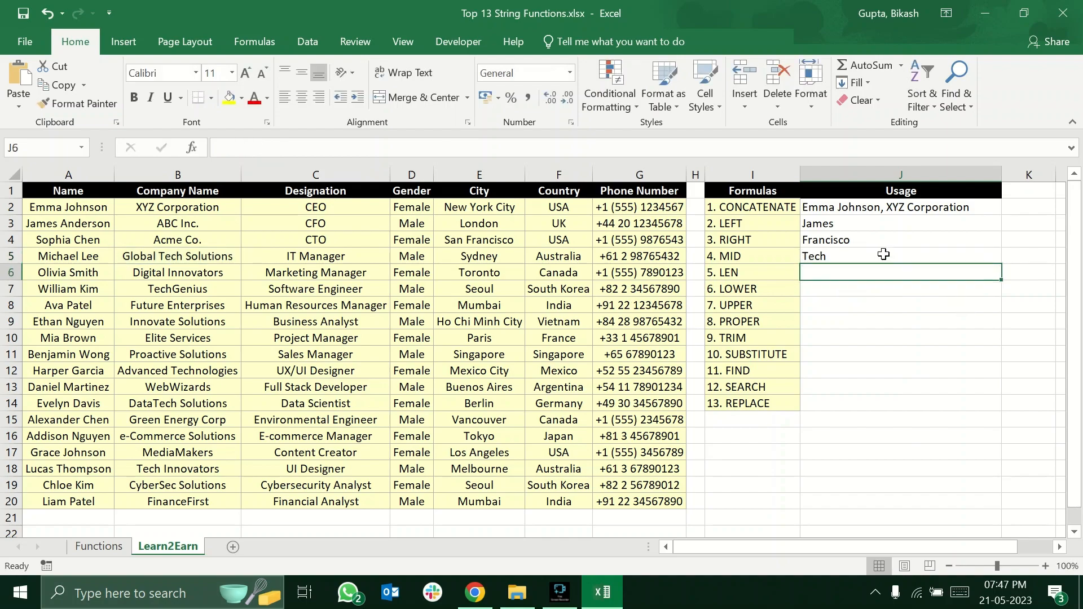
Set the character count in J5's MID formula to 10, making it =MID(B5,8,10).
{"action": "left_click", "coordinate": [827, 259]}
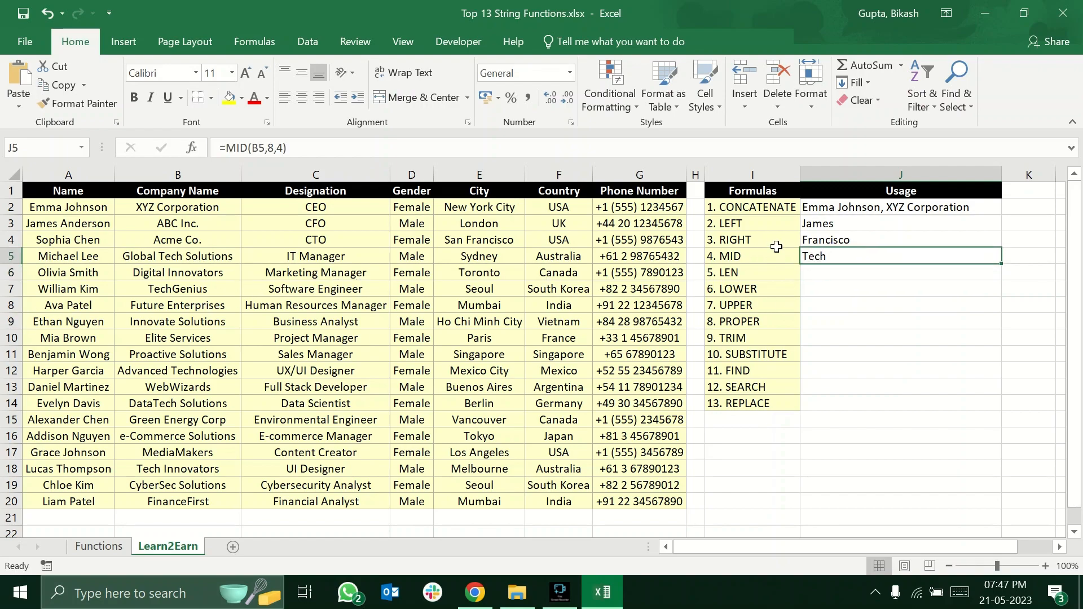
{"action": "double_click", "coordinate": [855, 257]}
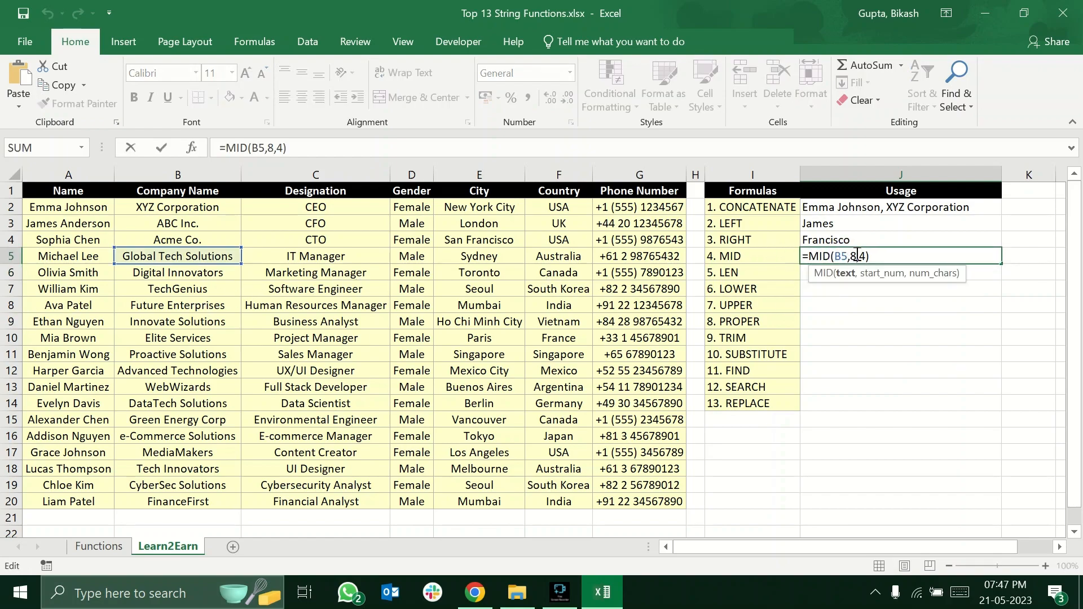
{"action": "left_click", "coordinate": [866, 255]}
{"action": "key", "text": "BackSpace"}
{"action": "type", "text": "10"}
{"action": "key", "text": "Return"}
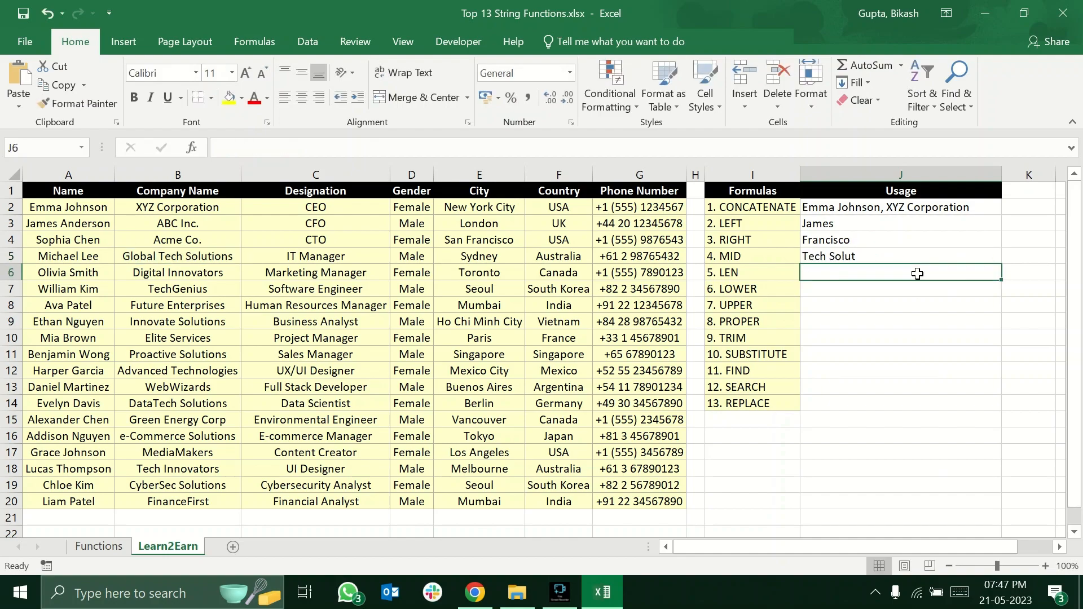
{"action": "left_click", "coordinate": [863, 250]}
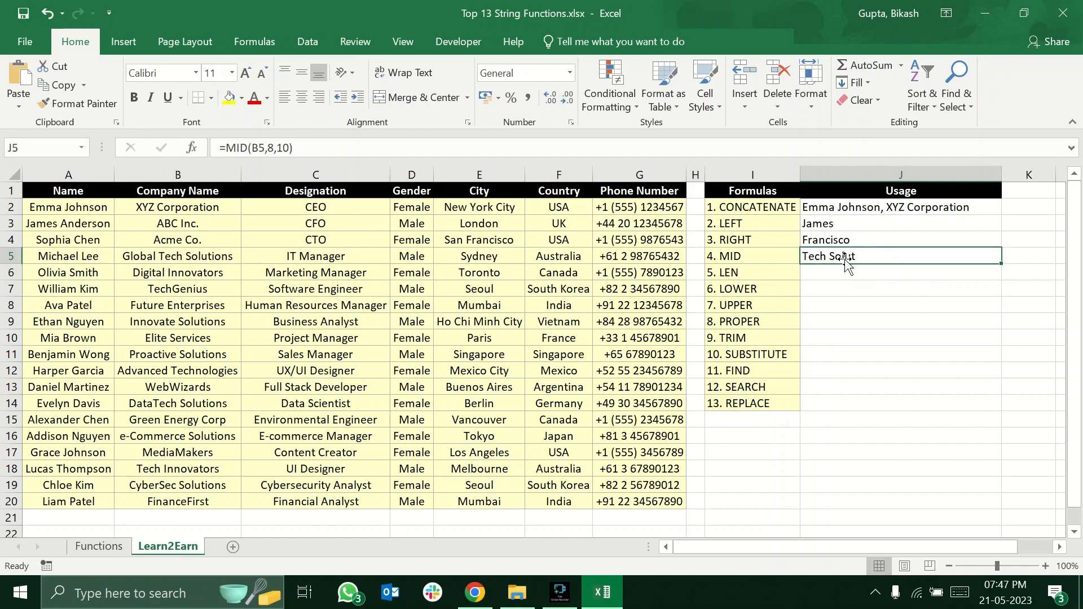
Restore the character count in J5's MID formula to 4, making it =MID(B5,8,4).
{"action": "left_click", "coordinate": [817, 259]}
{"action": "left_click", "coordinate": [863, 275]}
{"action": "left_click", "coordinate": [866, 265]}
{"action": "left_click", "coordinate": [863, 255]}
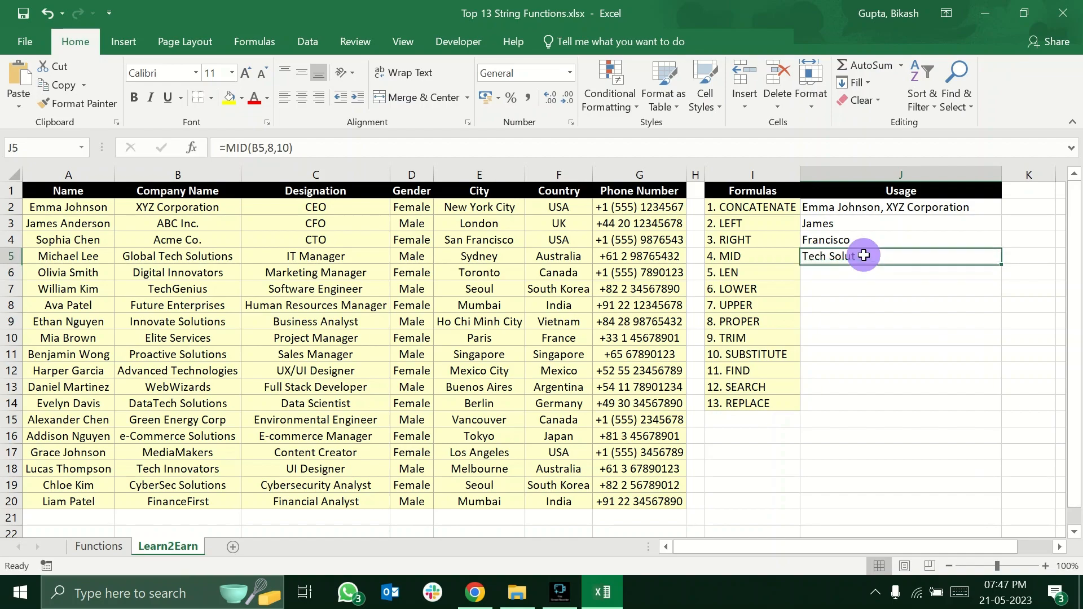
{"action": "double_click", "coordinate": [863, 256]}
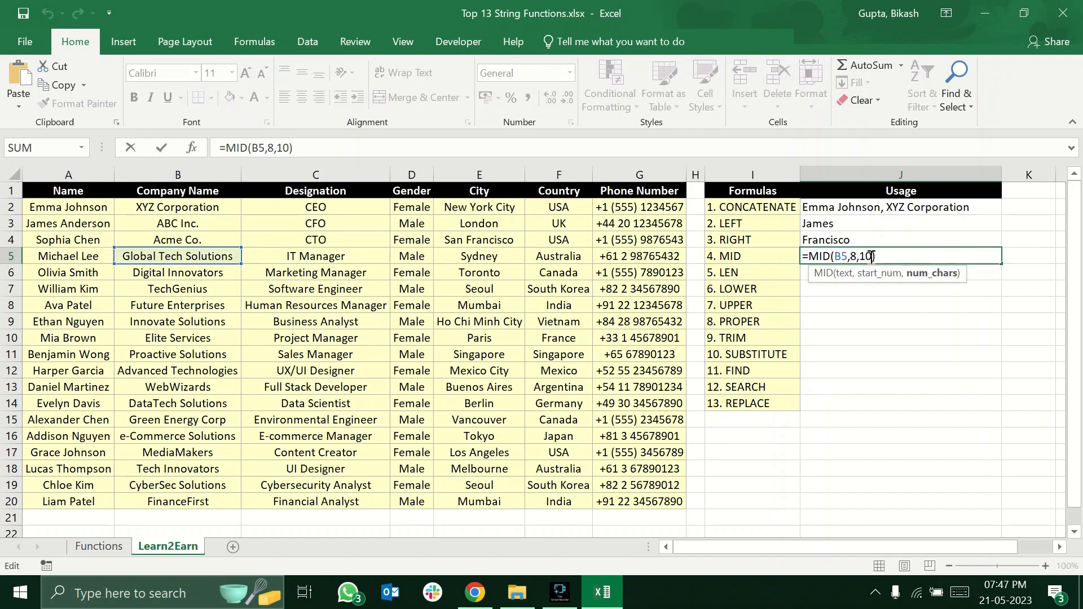
{"action": "key", "text": "BackSpace"}
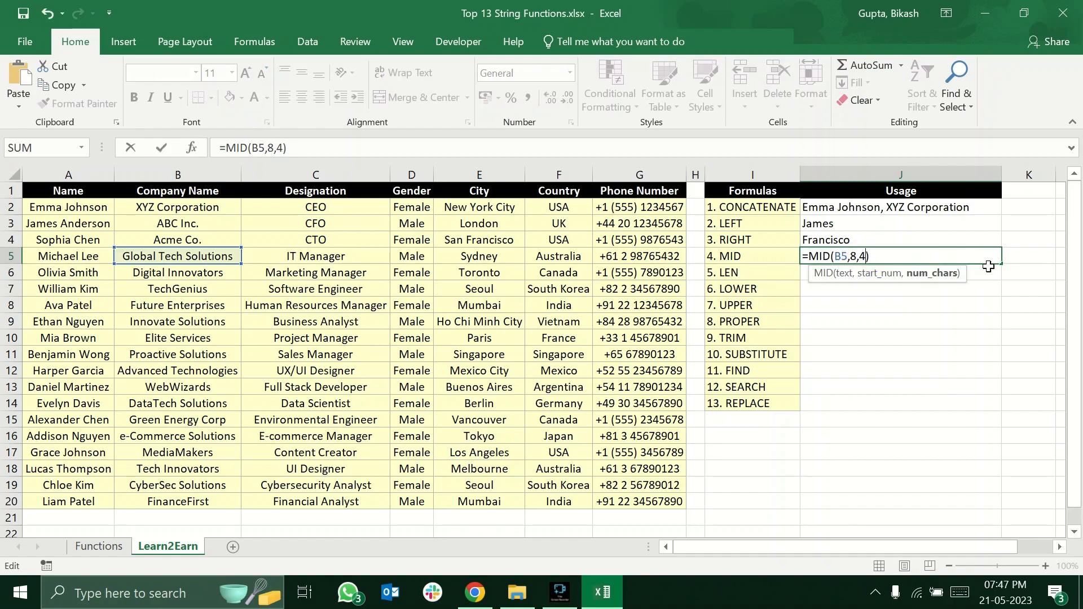
{"action": "type", "text": "4"}
{"action": "key", "text": "Return"}
Read the LEN description on the Functions sheet and return to the Learn2Earn sheet.
{"action": "left_click", "coordinate": [787, 271]}
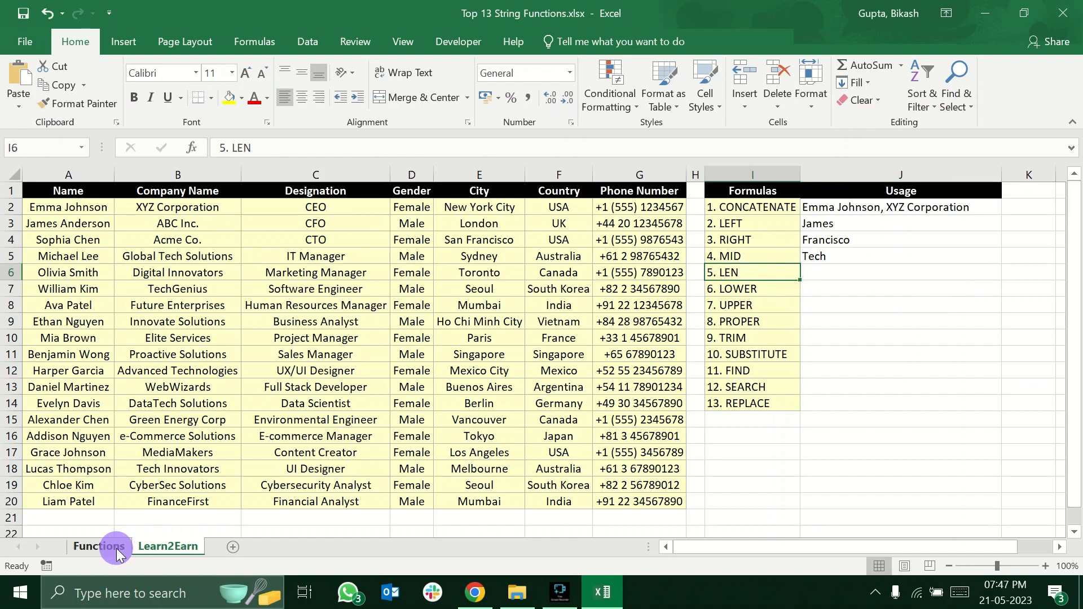
{"action": "left_click", "coordinate": [100, 546]}
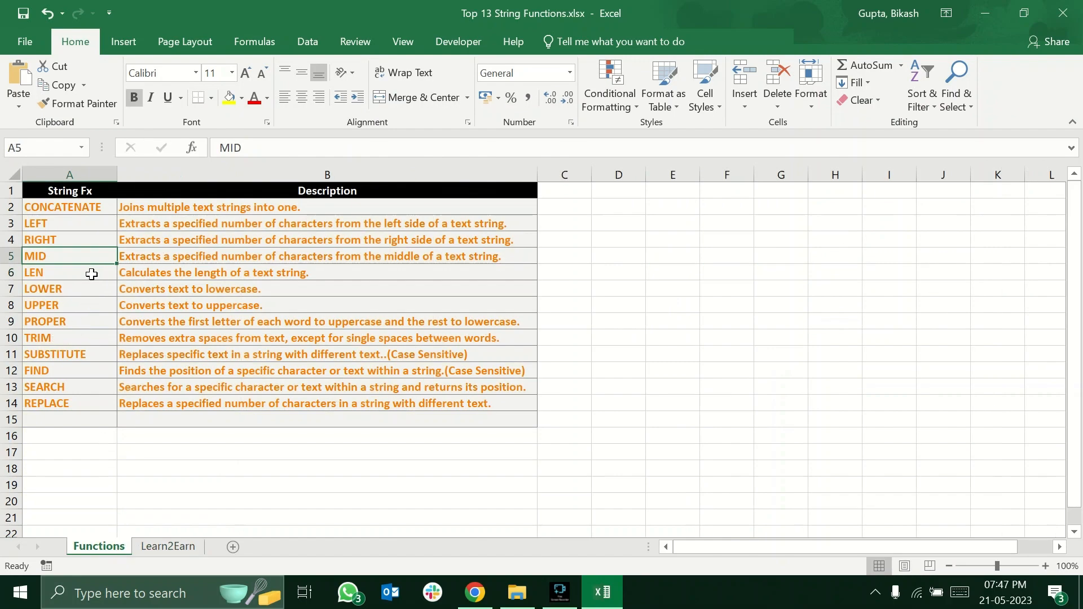
{"action": "left_click", "coordinate": [133, 274]}
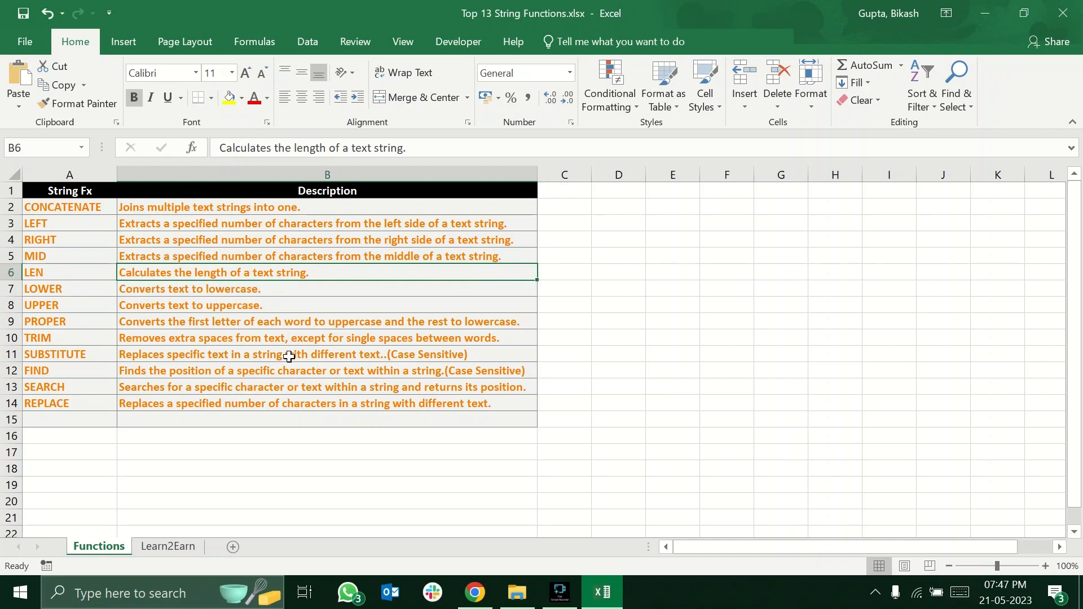
{"action": "left_click", "coordinate": [169, 546]}
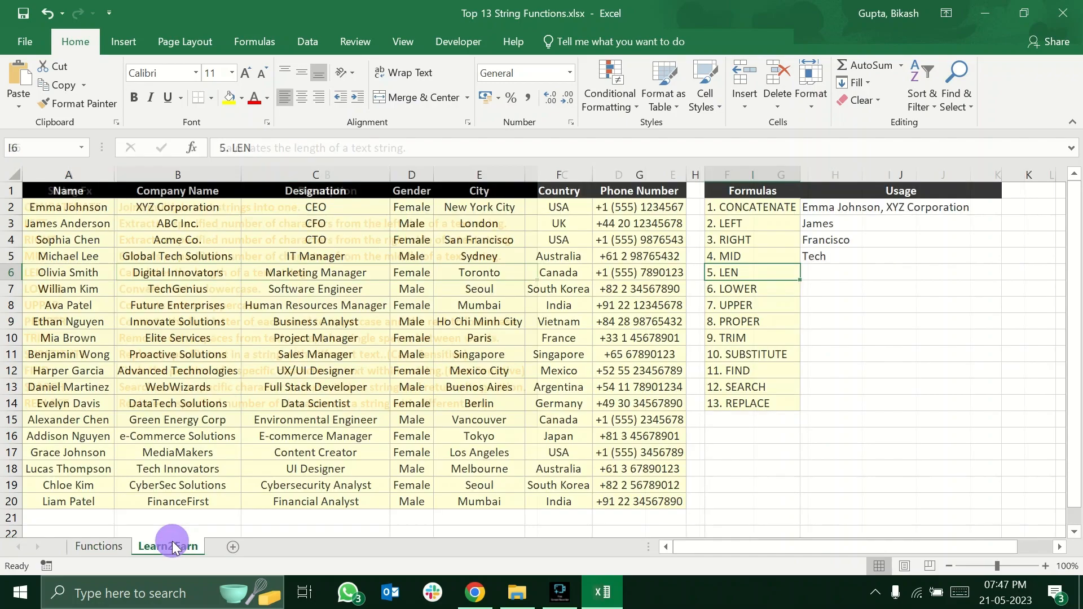
Enter =LEN(F6) in J6 to count the characters of the country name.
{"action": "left_click", "coordinate": [850, 270]}
{"action": "type", "text": "="}
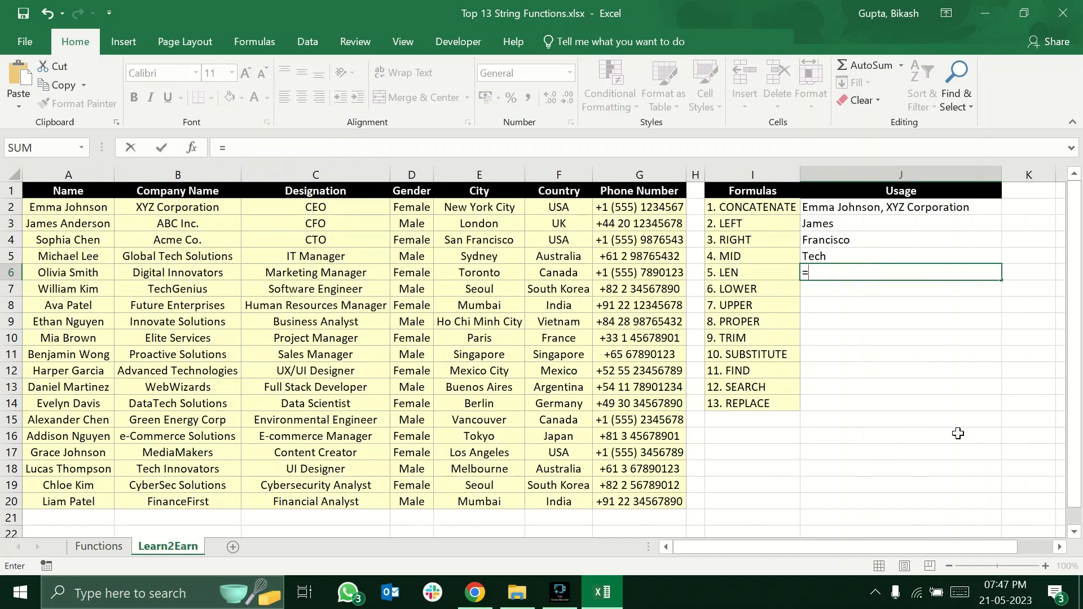
{"action": "type", "text": "len"}
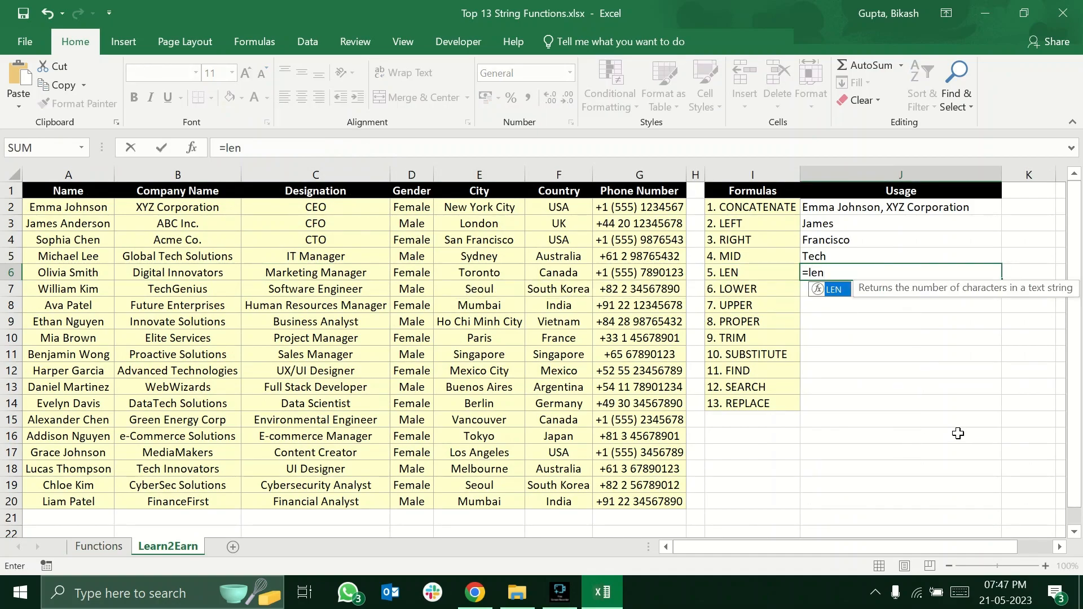
{"action": "key", "text": "Tab"}
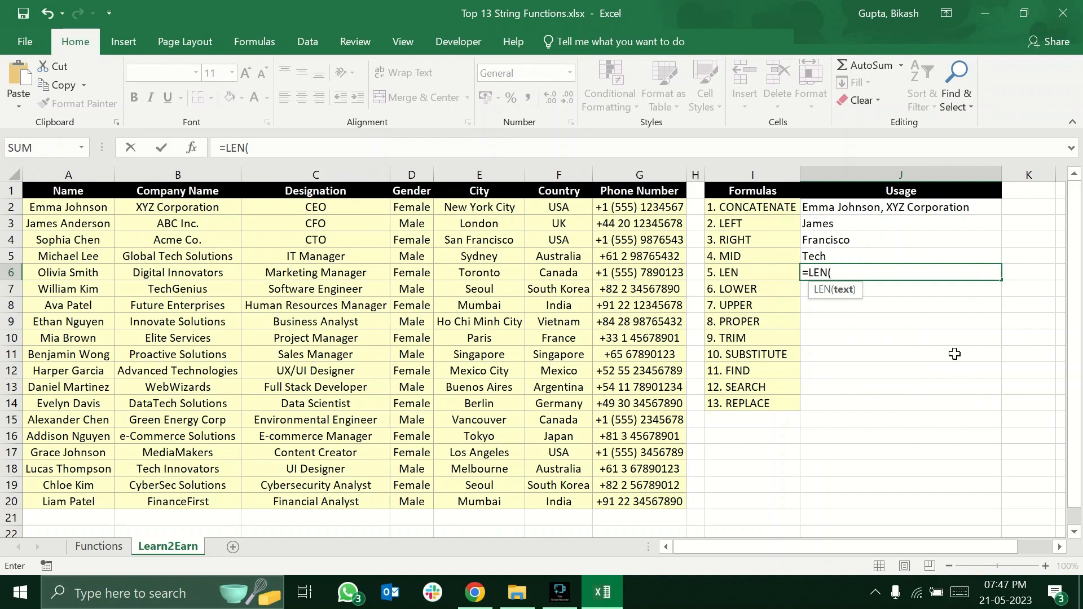
{"action": "left_click", "coordinate": [556, 276]}
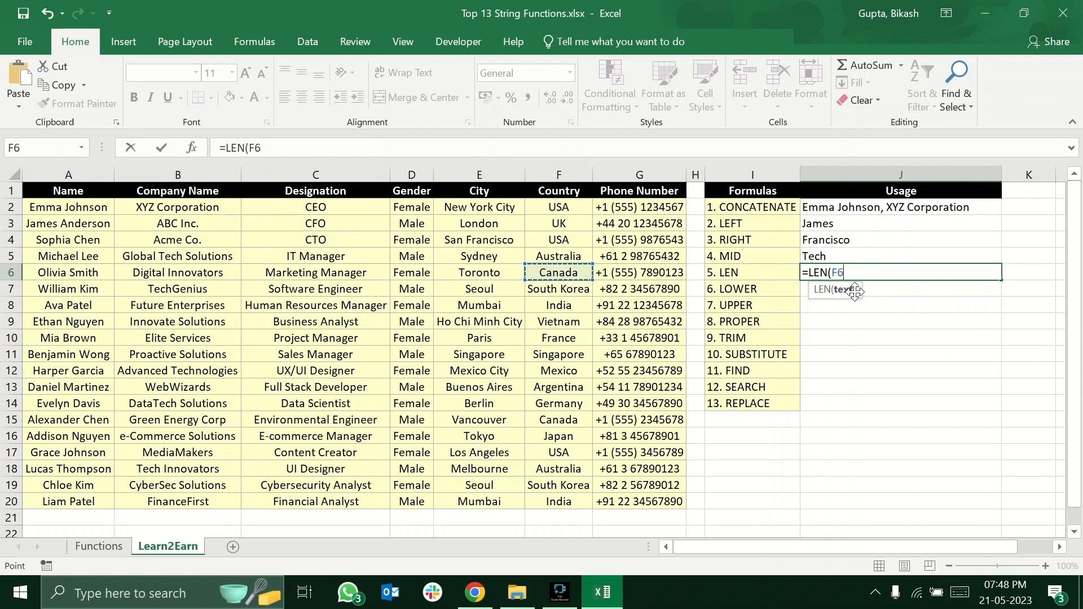
{"action": "type", "text": ")"}
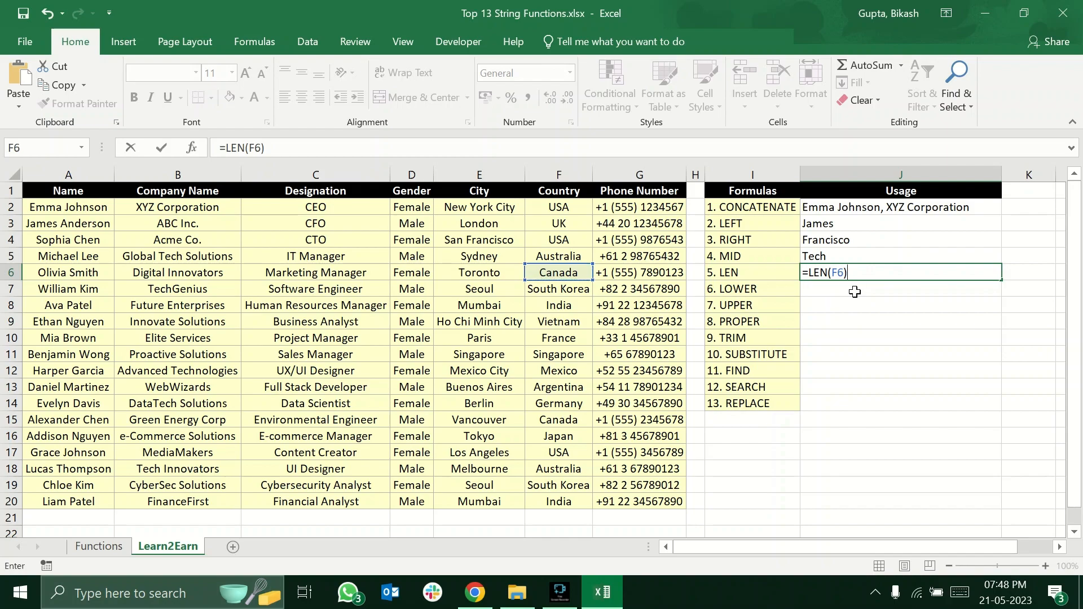
{"action": "key", "text": "Return"}
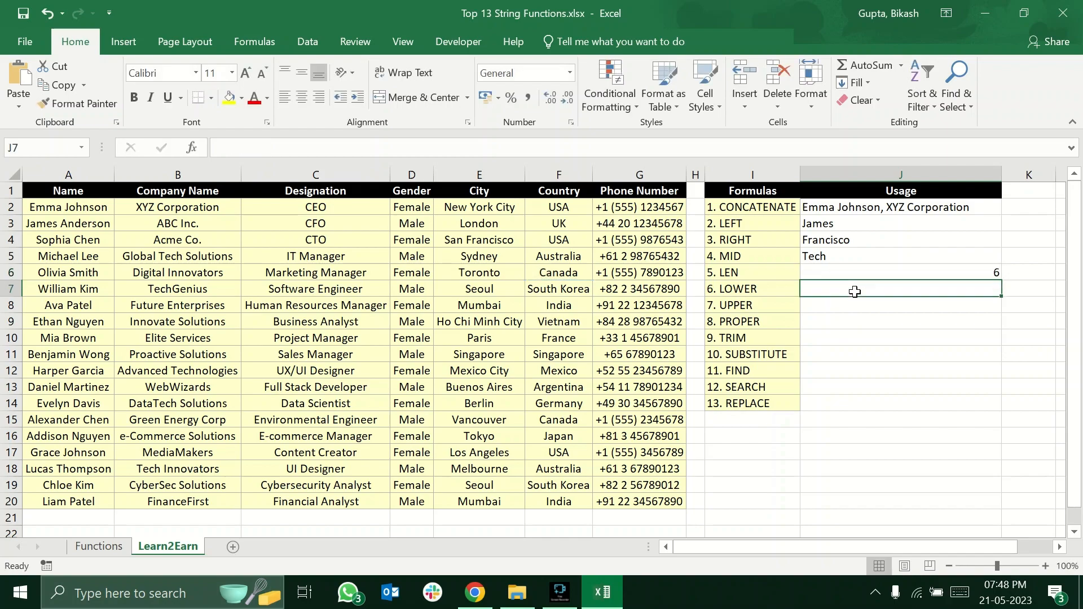
{"action": "left_click", "coordinate": [970, 272]}
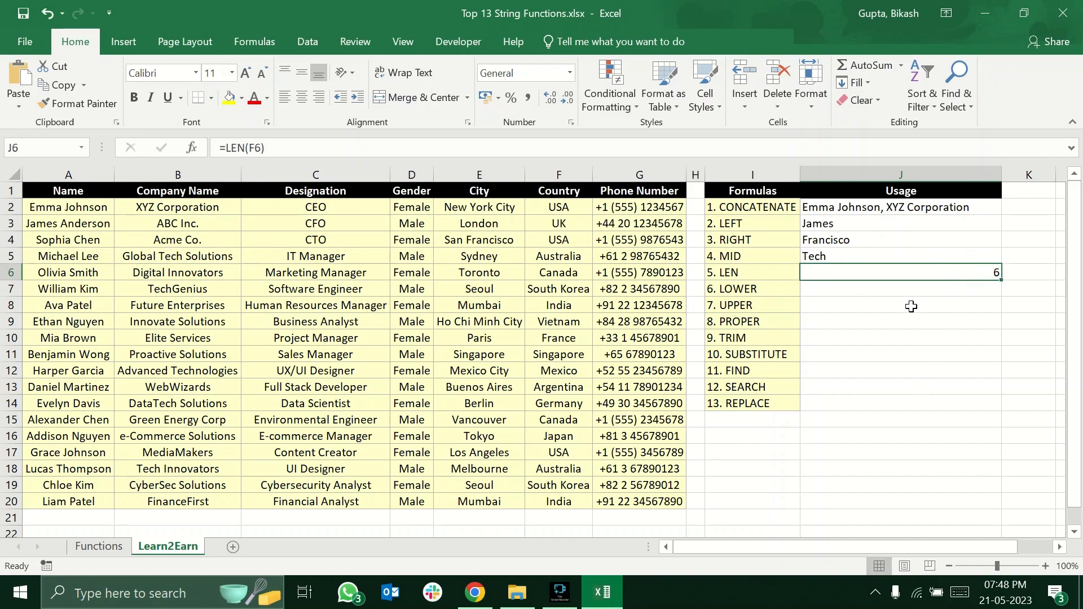
Enter the sample texts lower, UPPER and Proper in J7, J8 and J9 to illustrate the three letter cases.
{"action": "left_click", "coordinate": [832, 289]}
{"action": "left_click", "coordinate": [765, 285]}
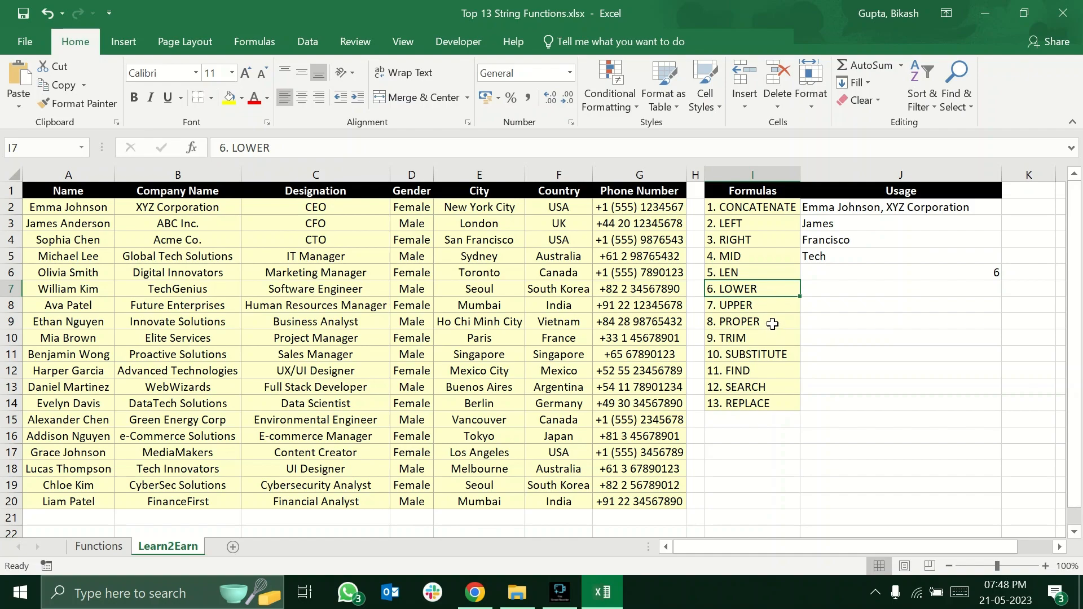
{"action": "left_click_drag", "start_coordinate": [778, 292], "coordinate": [779, 322]}
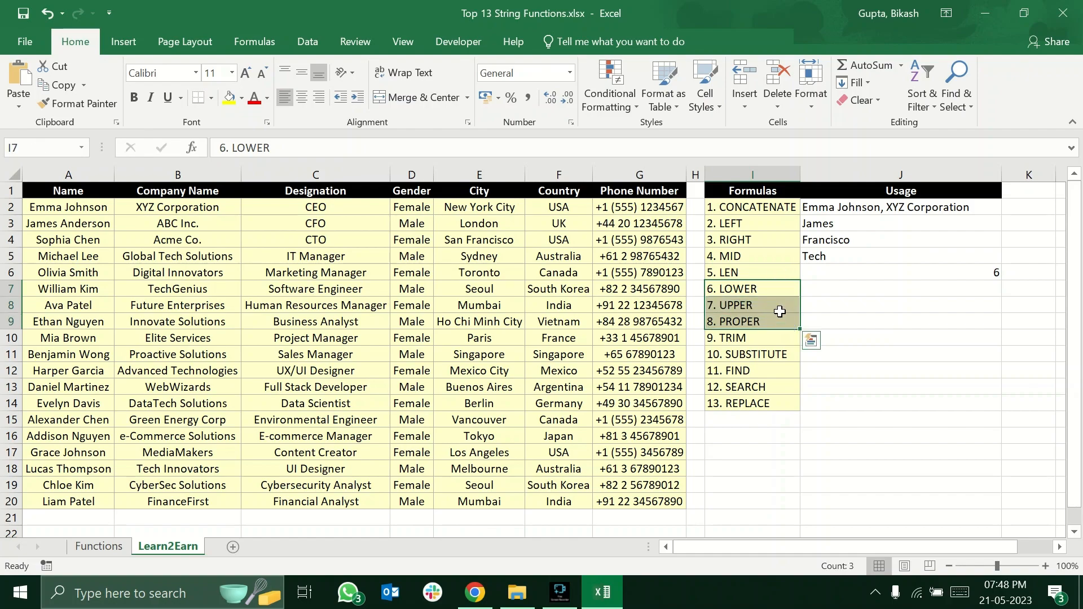
{"action": "left_click", "coordinate": [803, 290]}
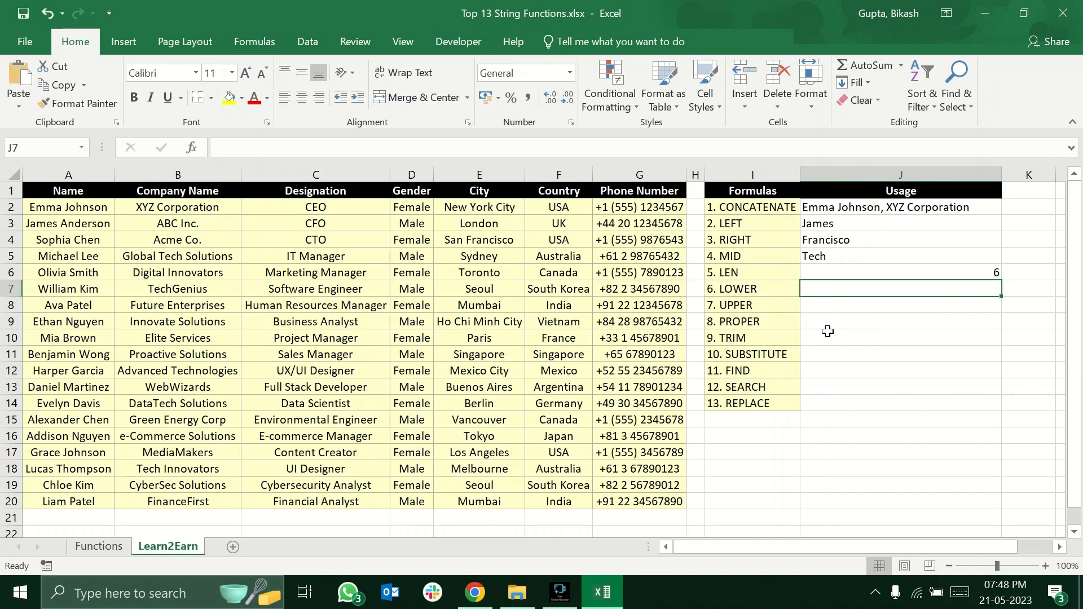
{"action": "type", "text": "lower"}
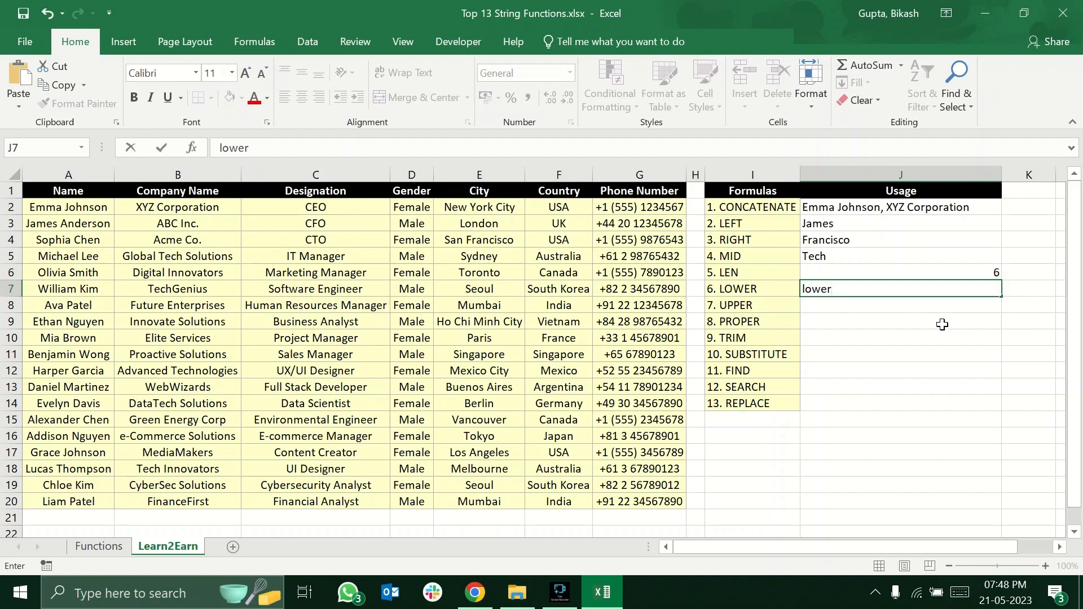
{"action": "key", "text": "Return"}
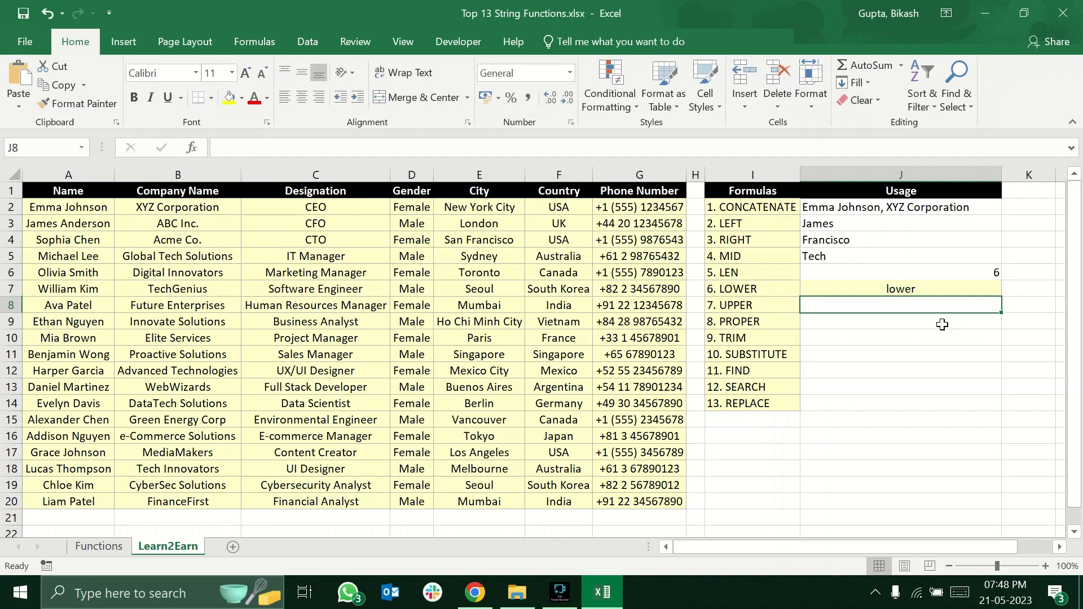
{"action": "type", "text": "UPPER"}
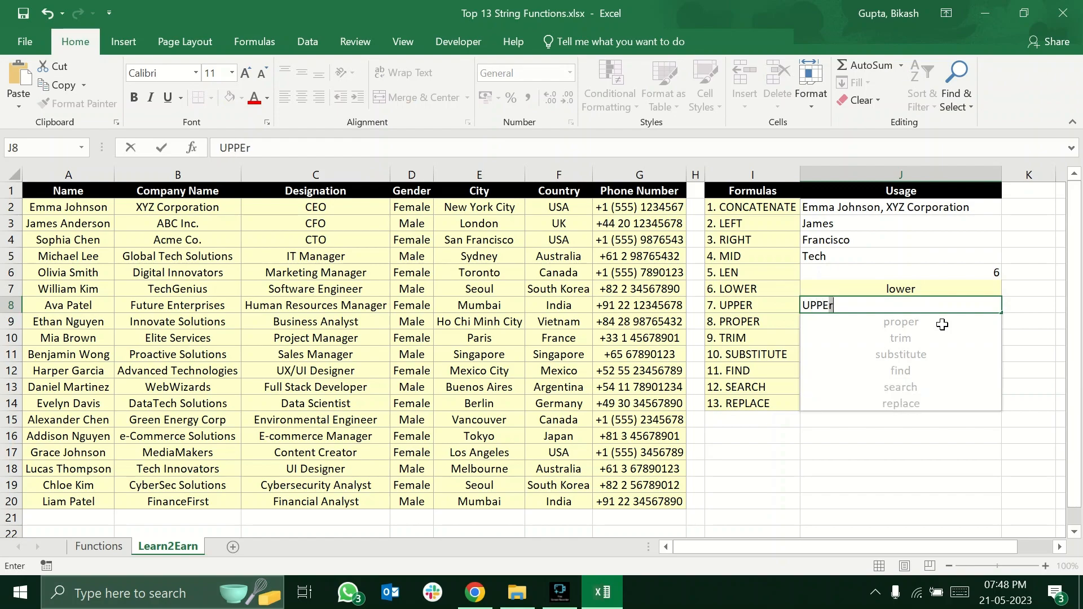
{"action": "key", "text": "Return"}
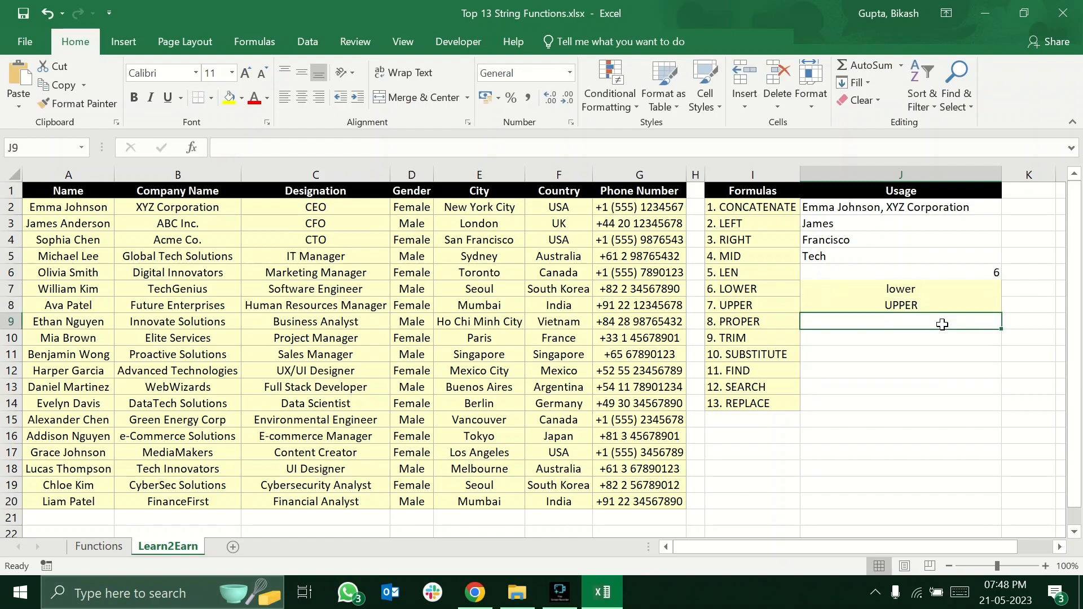
{"action": "type", "text": "P"}
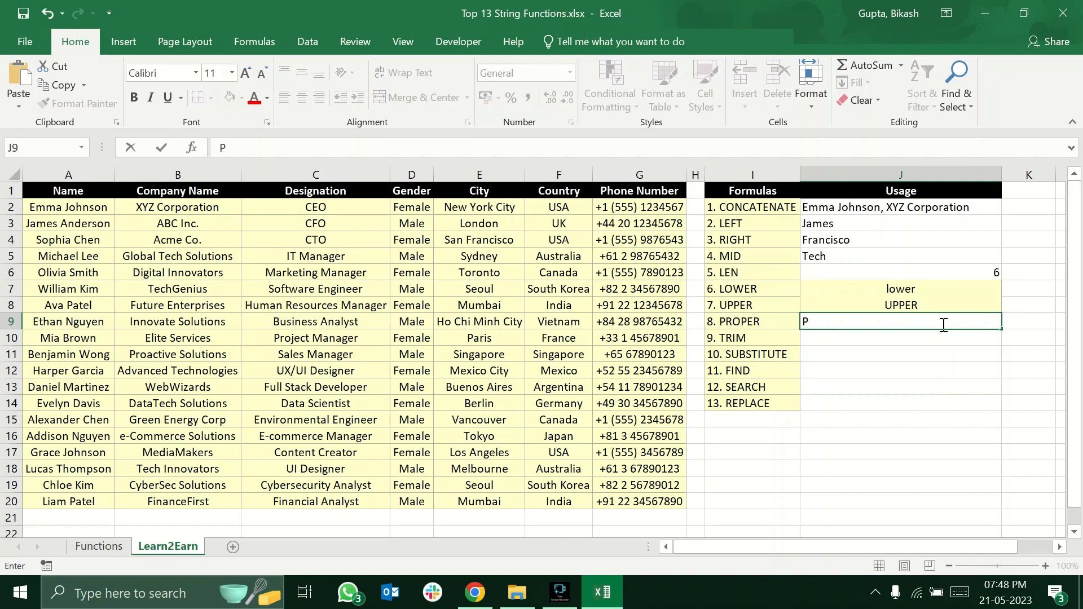
{"action": "type", "text": "roper"}
{"action": "key", "text": "Return"}
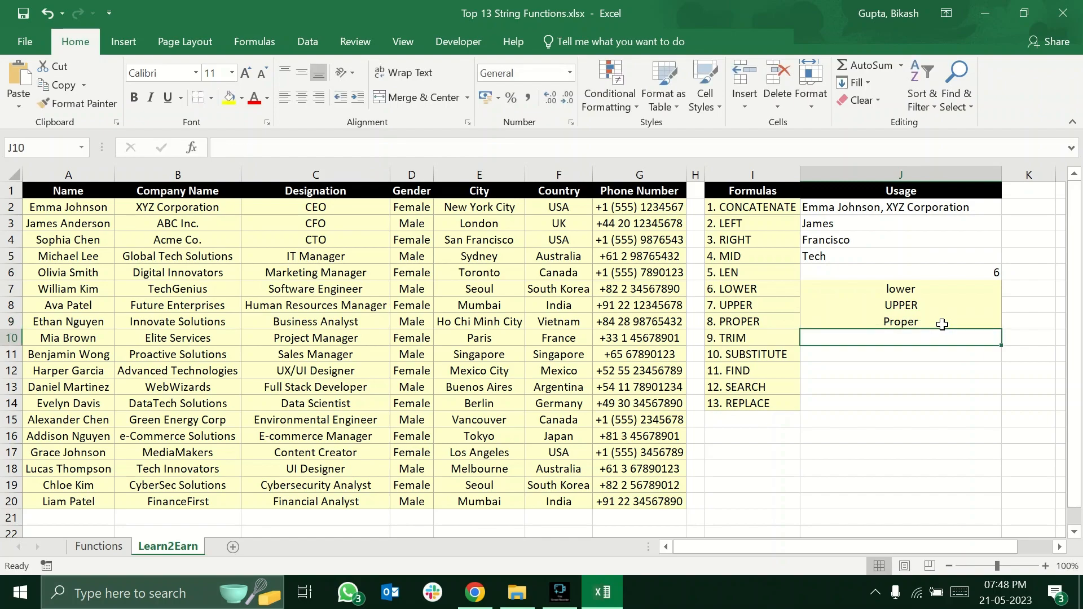
Clear the sample texts from J7:J9 and delete those cells, shifting the remaining cells left.
{"action": "left_click", "coordinate": [942, 324]}
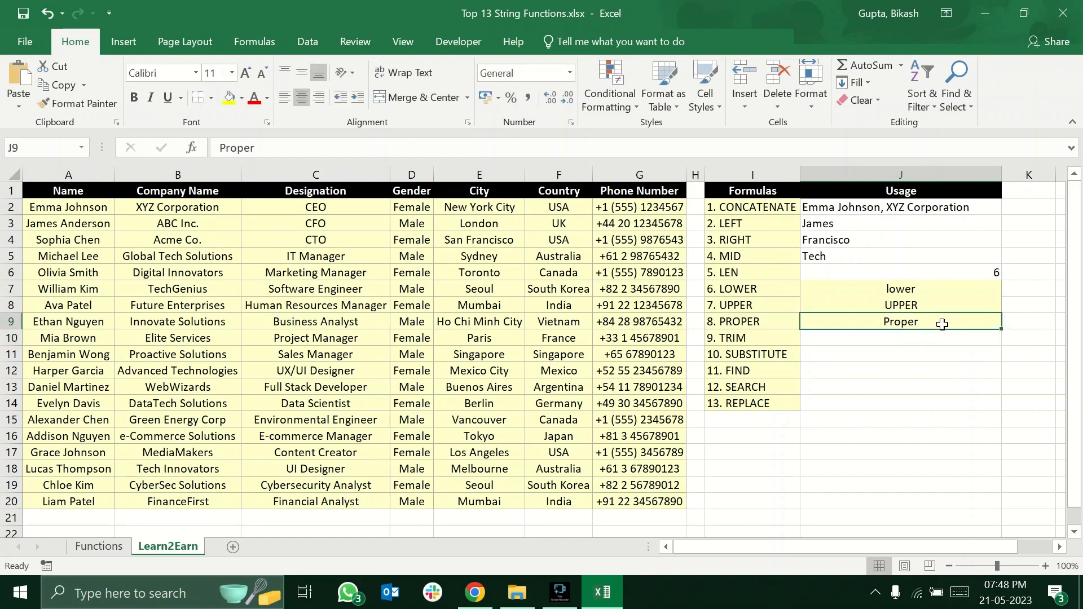
{"action": "key", "text": "shift+Up"}
{"action": "key", "text": "shift+Up"}
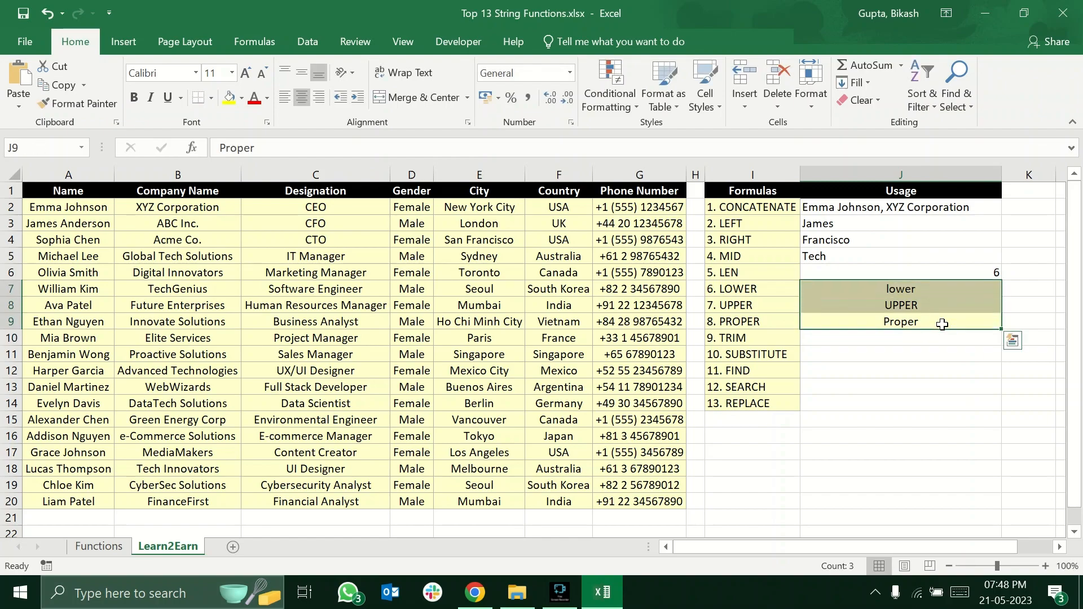
{"action": "key", "text": "Delete"}
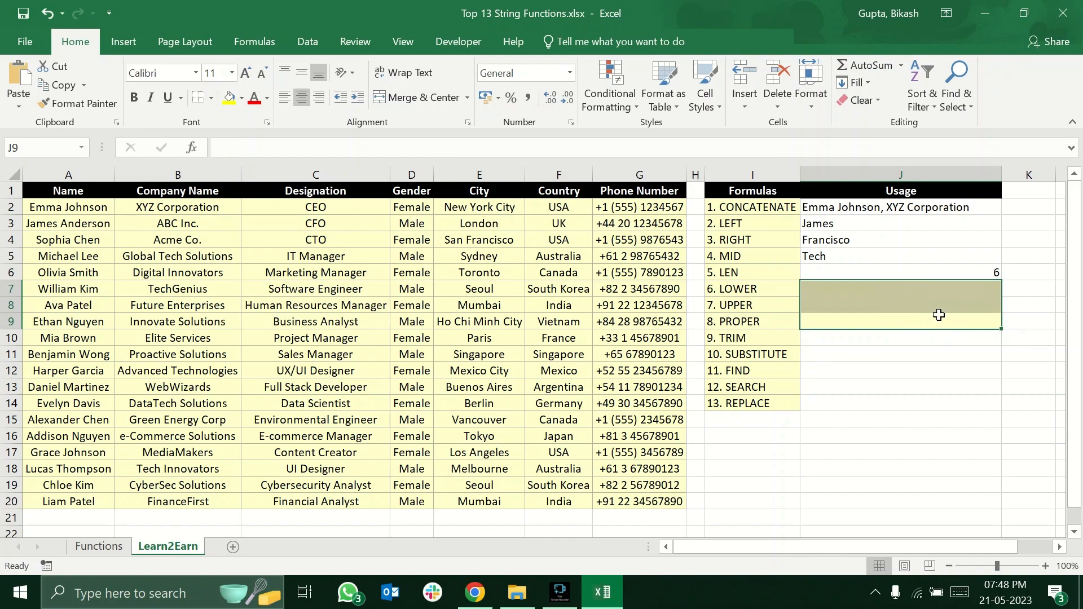
{"action": "right_click", "coordinate": [933, 321]}
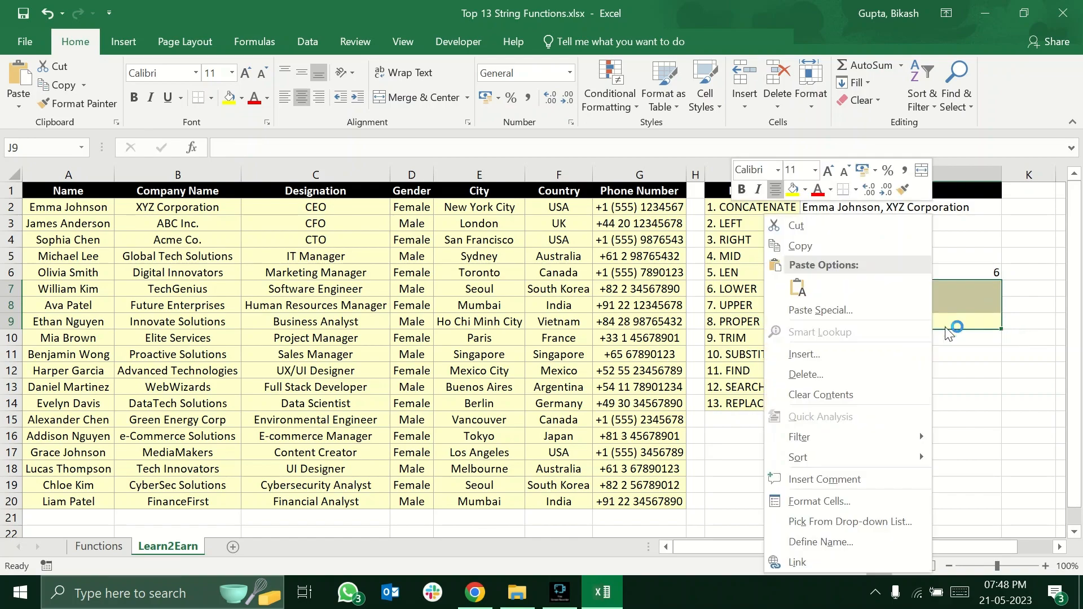
{"action": "left_click", "coordinate": [854, 372]}
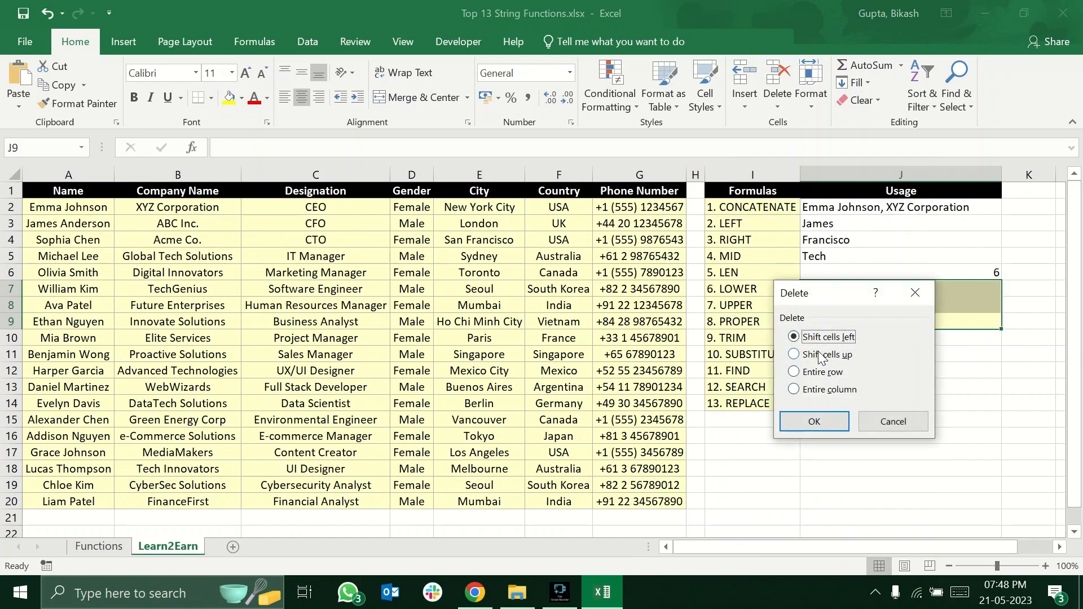
{"action": "left_click", "coordinate": [823, 422]}
Enter =LOWER(I7) in J7 to convert the LOWER label to lowercase.
{"action": "left_click", "coordinate": [881, 290]}
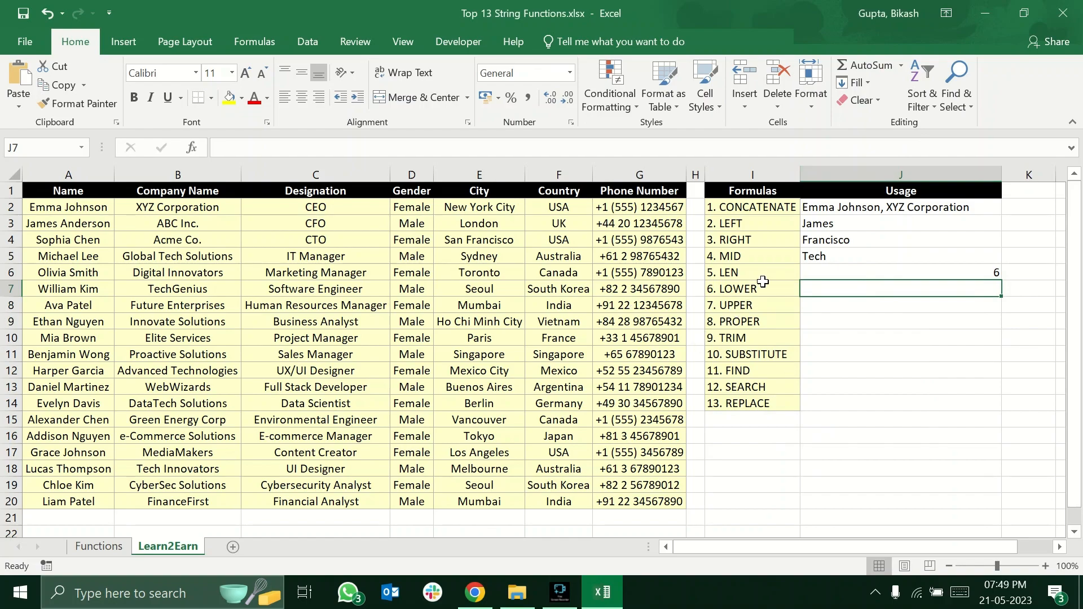
{"action": "type", "text": "="}
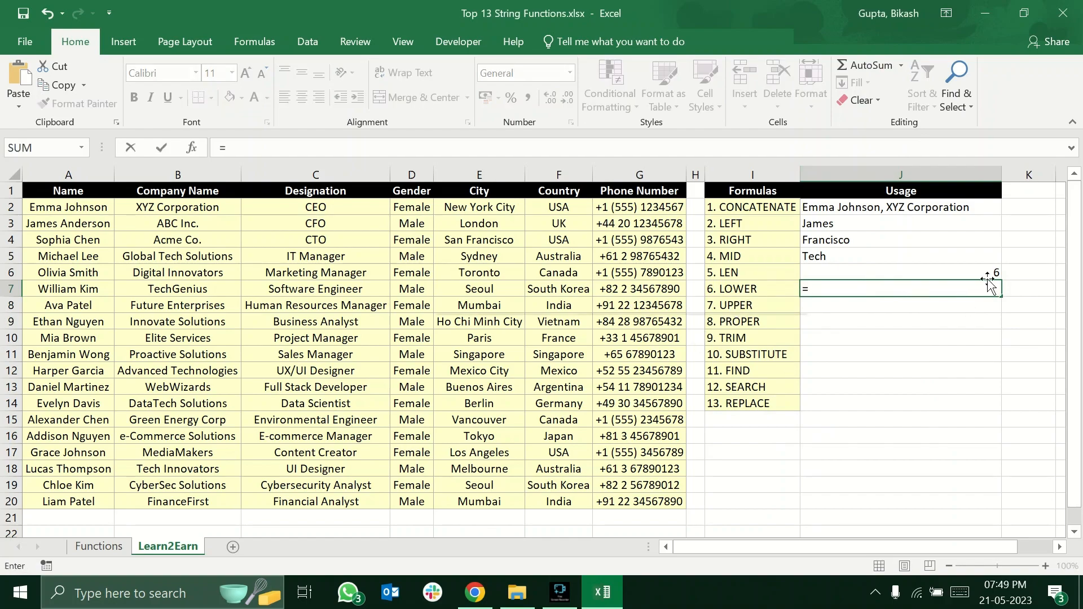
{"action": "type", "text": "lower"}
{"action": "key", "text": "Tab"}
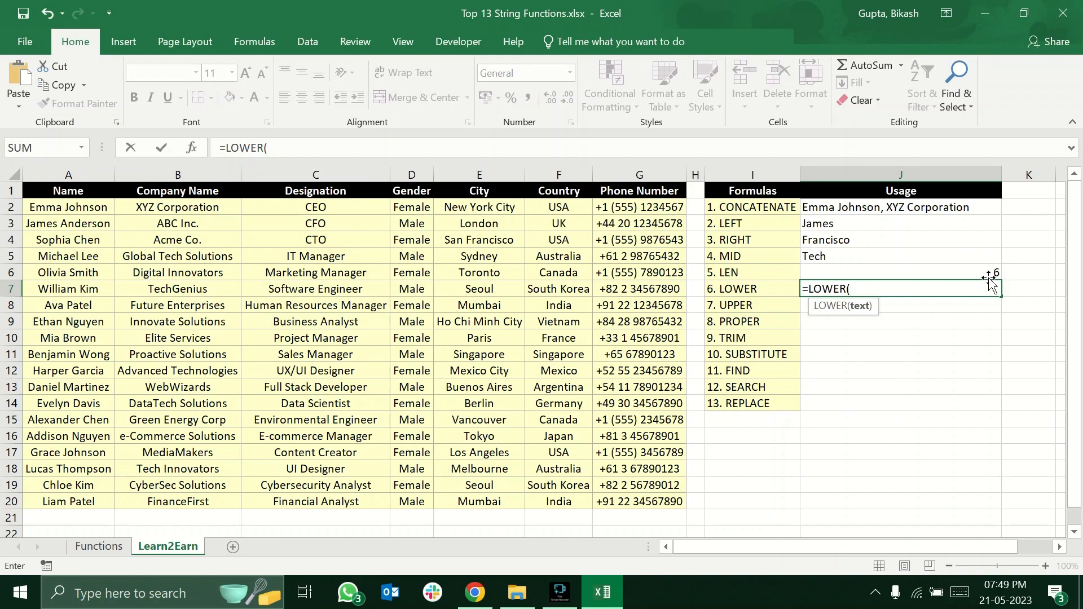
{"action": "left_click", "coordinate": [769, 289]}
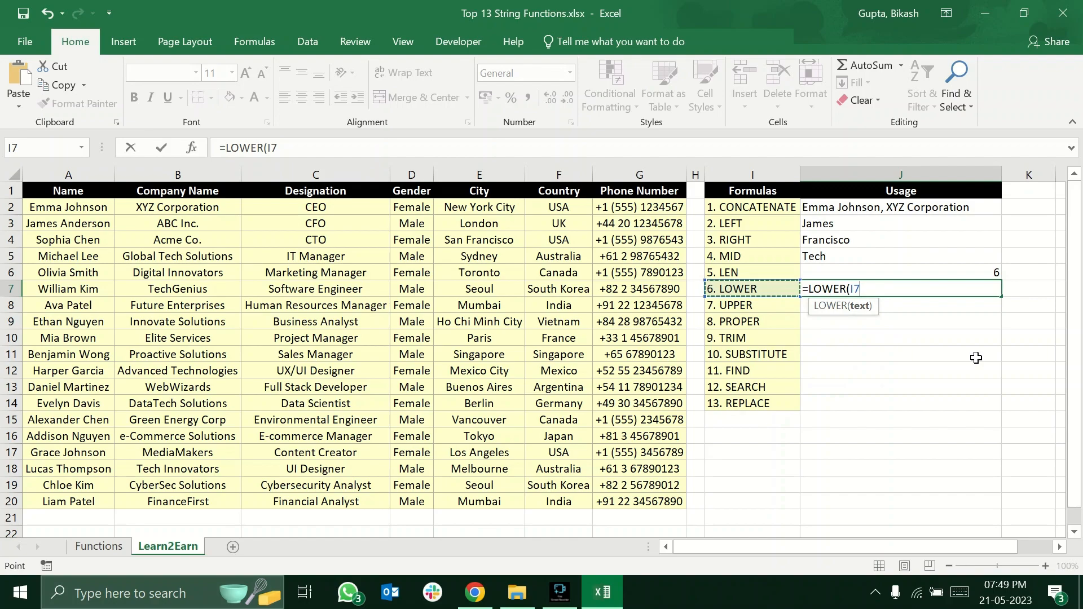
{"action": "type", "text": ")"}
{"action": "key", "text": "Return"}
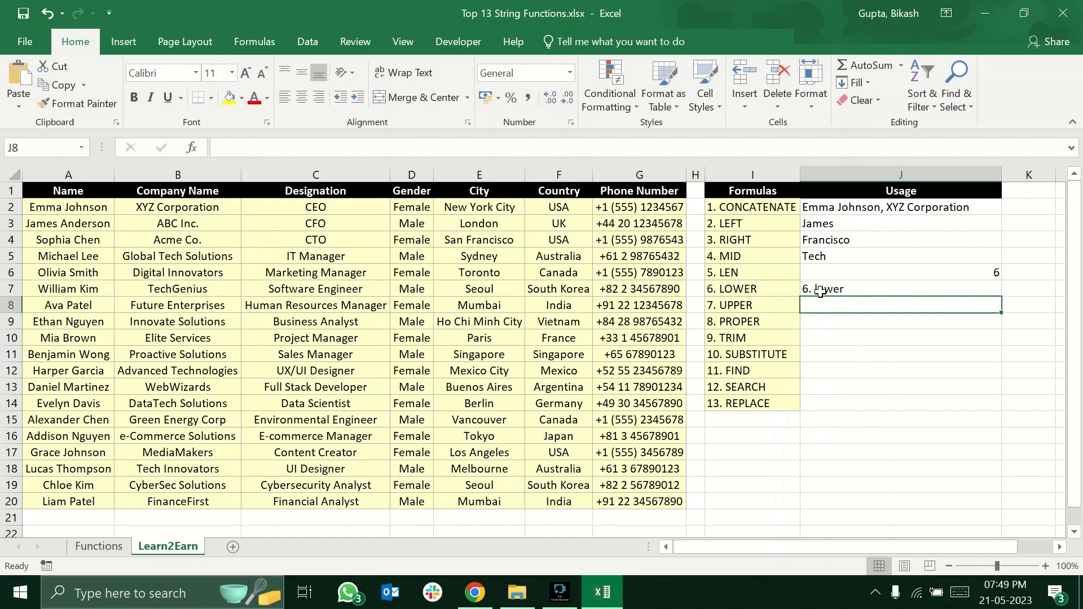
{"action": "left_click", "coordinate": [802, 288]}
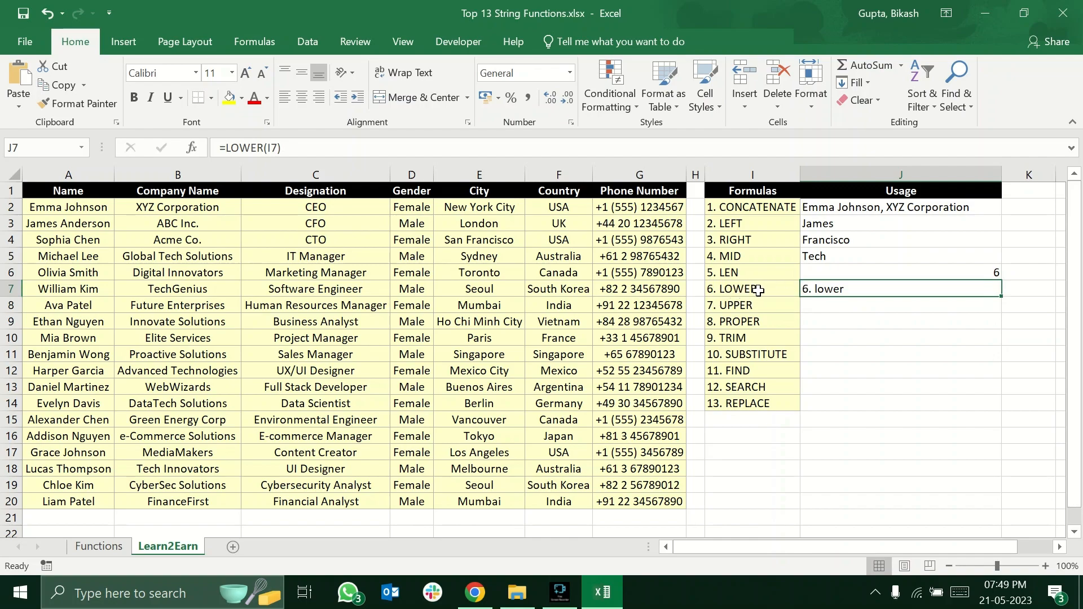
Enter =UPPER(F8) in J8 to convert the country name to uppercase.
{"action": "left_click", "coordinate": [834, 305]}
{"action": "type", "text": "=upper"}
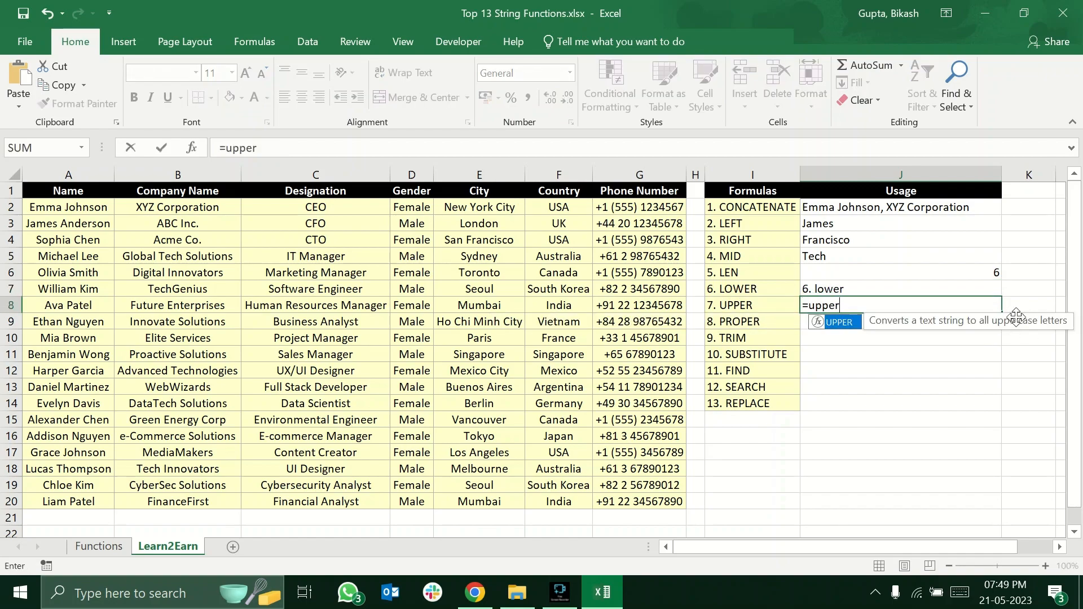
{"action": "key", "text": "Tab"}
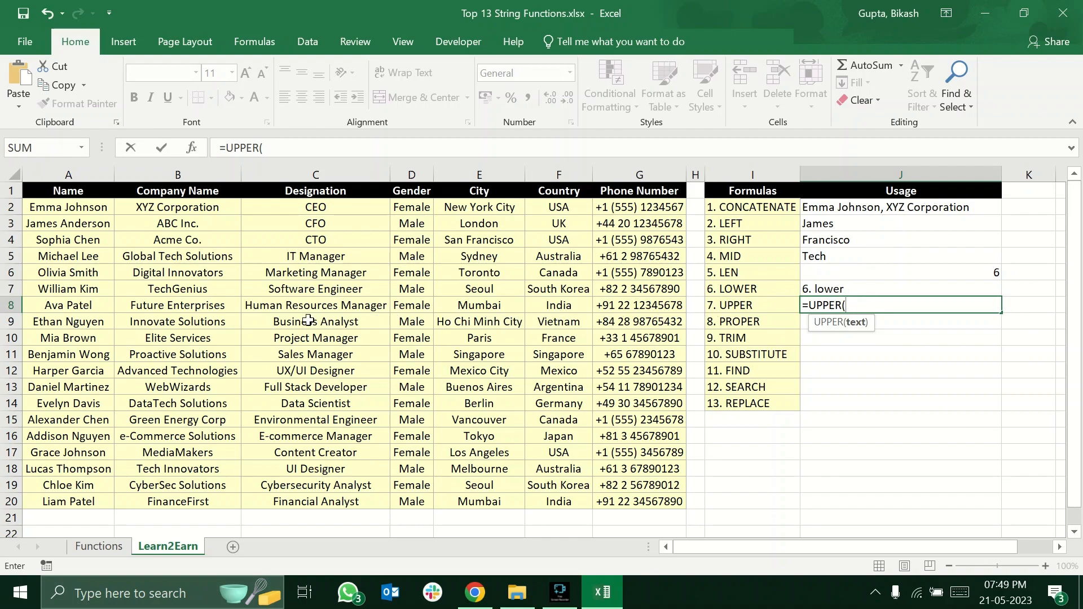
{"action": "left_click", "coordinate": [576, 305]}
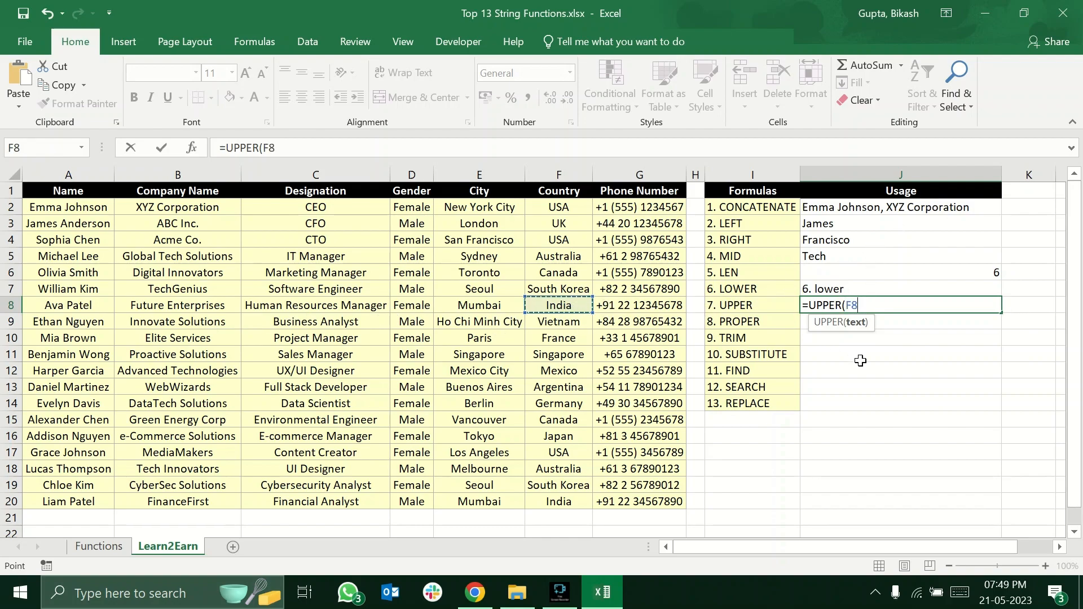
{"action": "type", "text": ")"}
{"action": "key", "text": "Return"}
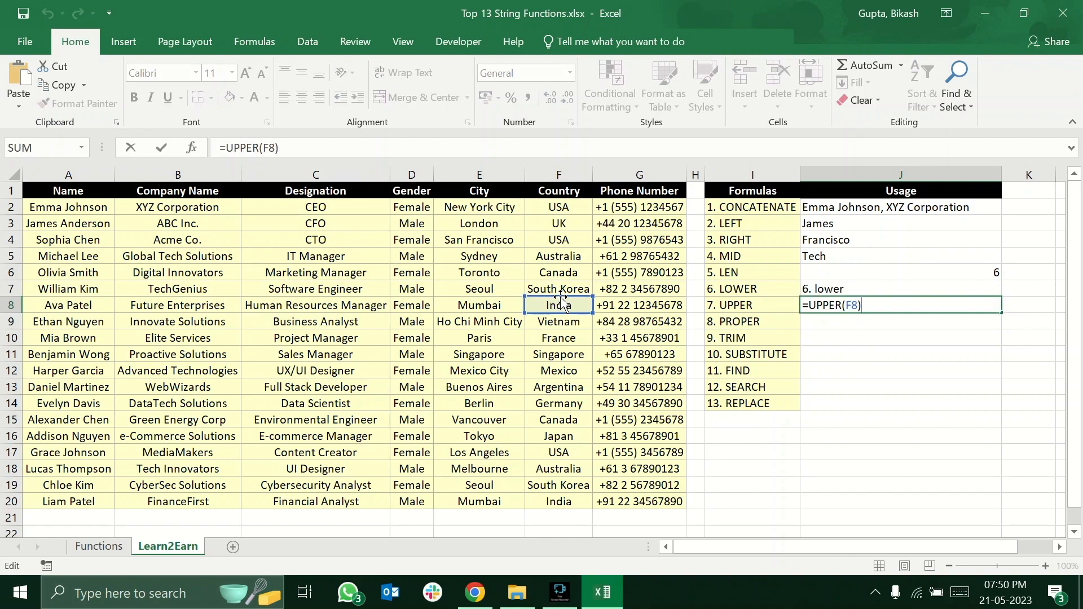
Enter =PROPER(I9) in J9 to convert the PROPER label to proper case.
{"action": "left_click", "coordinate": [851, 319]}
{"action": "left_click", "coordinate": [761, 318]}
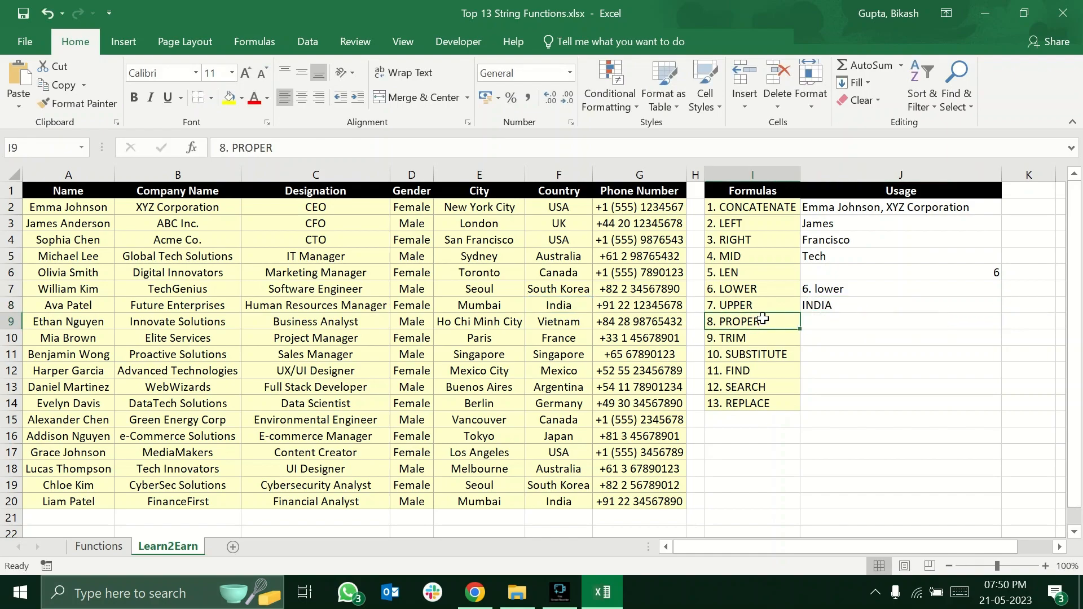
{"action": "left_click", "coordinate": [848, 326]}
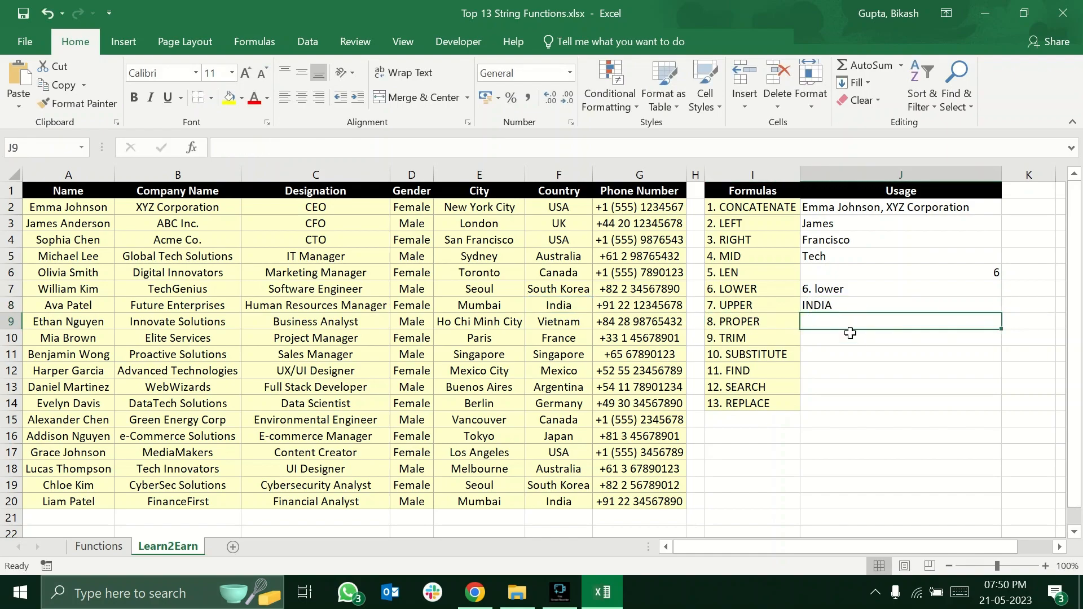
{"action": "type", "text": "=proper"}
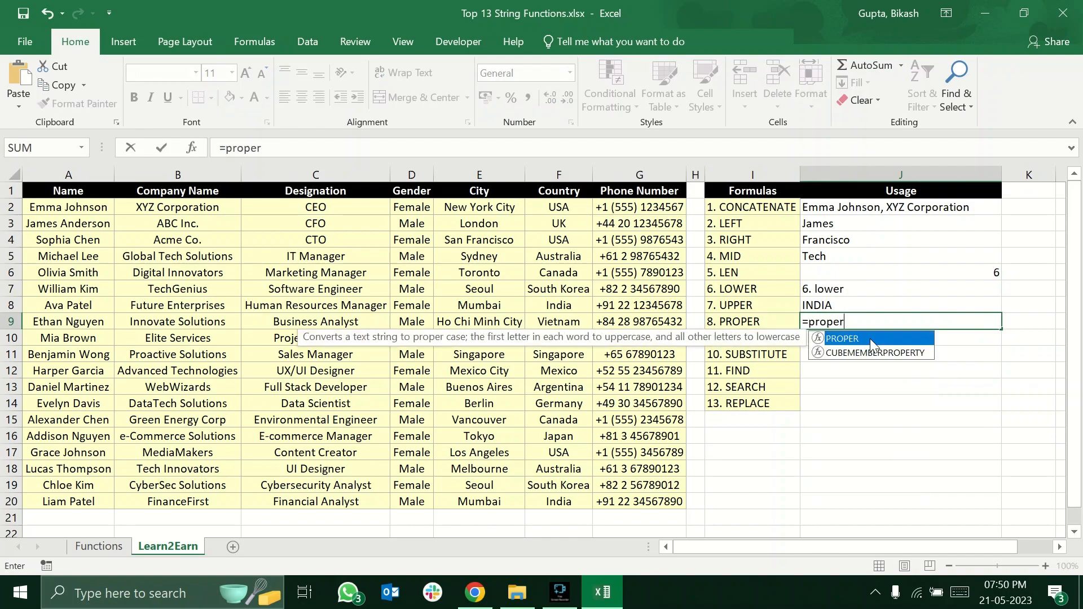
{"action": "double_click", "coordinate": [870, 338]}
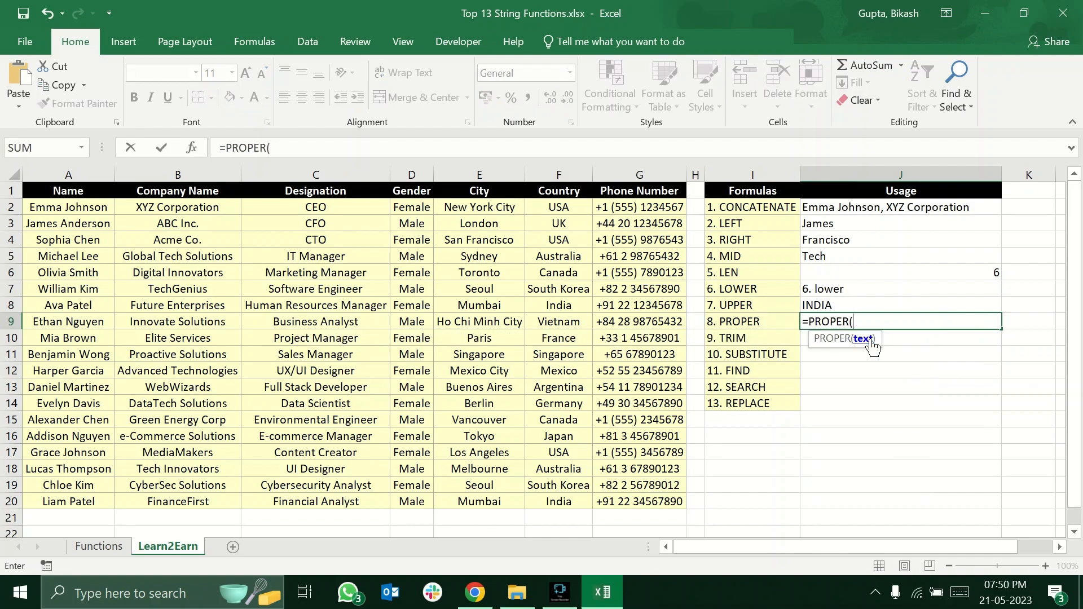
{"action": "left_click", "coordinate": [745, 322]}
{"action": "type", "text": ")"}
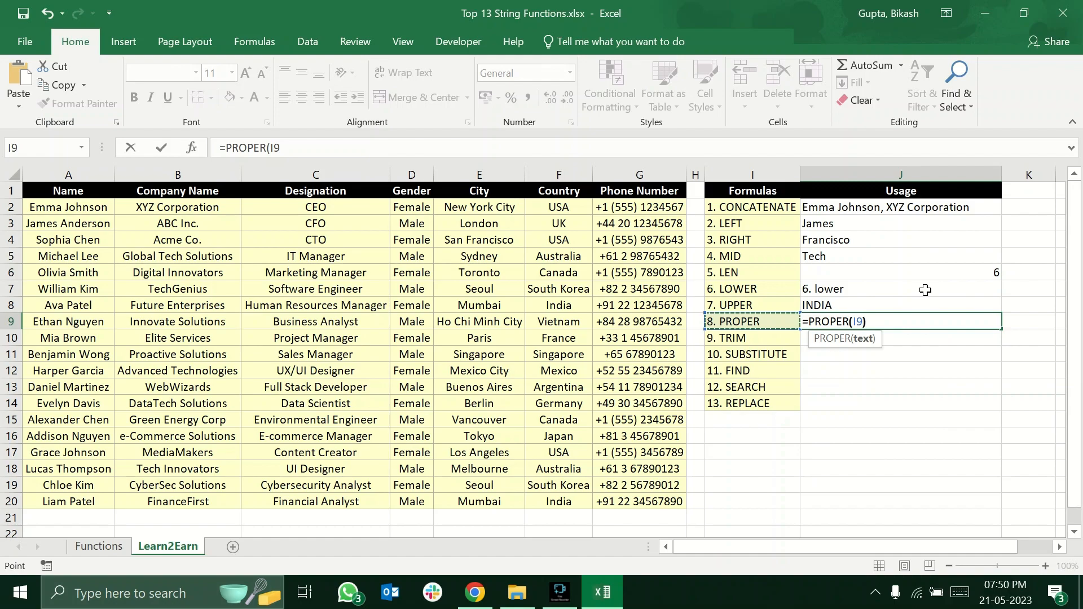
{"action": "key", "text": "Return"}
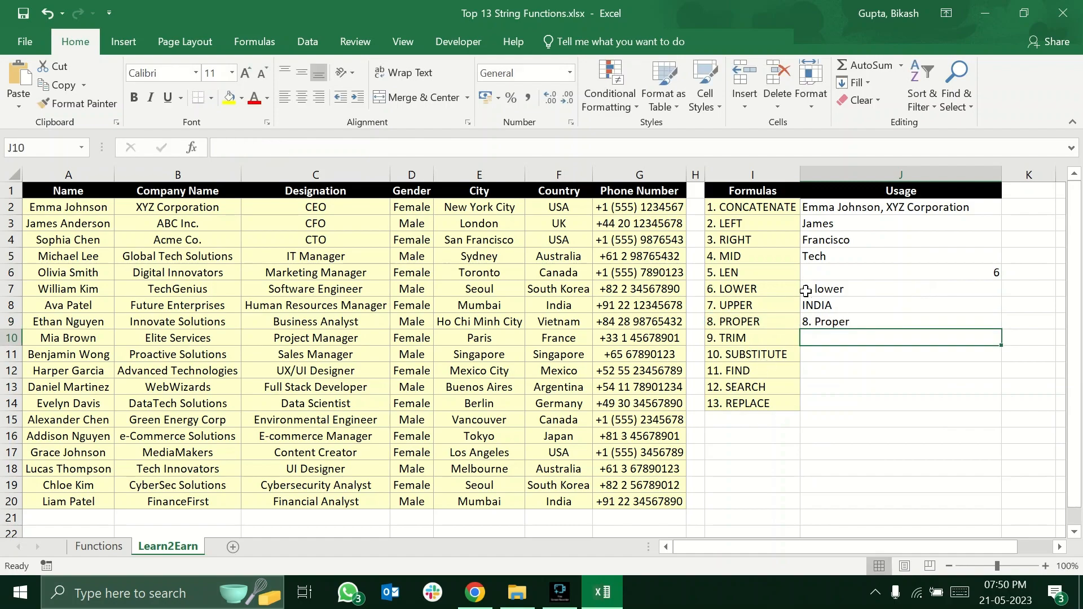
Review the PROPER result in J9 and read the TRIM description on the Functions sheet.
{"action": "left_click", "coordinate": [827, 320]}
{"action": "left_click", "coordinate": [817, 336]}
{"action": "right_click", "coordinate": [813, 307]}
{"action": "left_click", "coordinate": [791, 339]}
{"action": "left_click", "coordinate": [822, 334]}
{"action": "key", "text": "Up"}
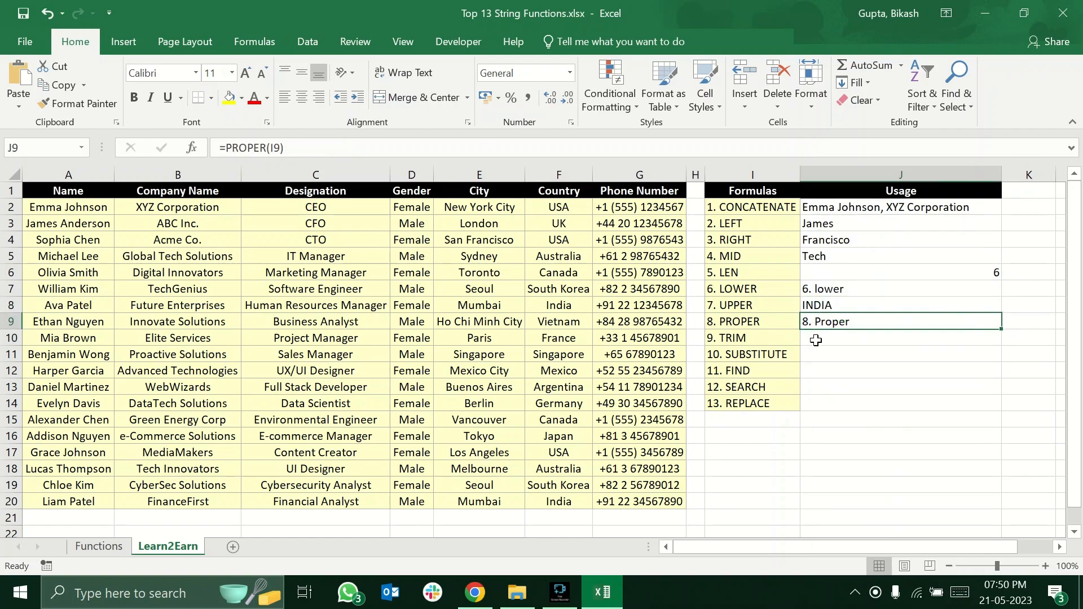
{"action": "left_click", "coordinate": [99, 546]}
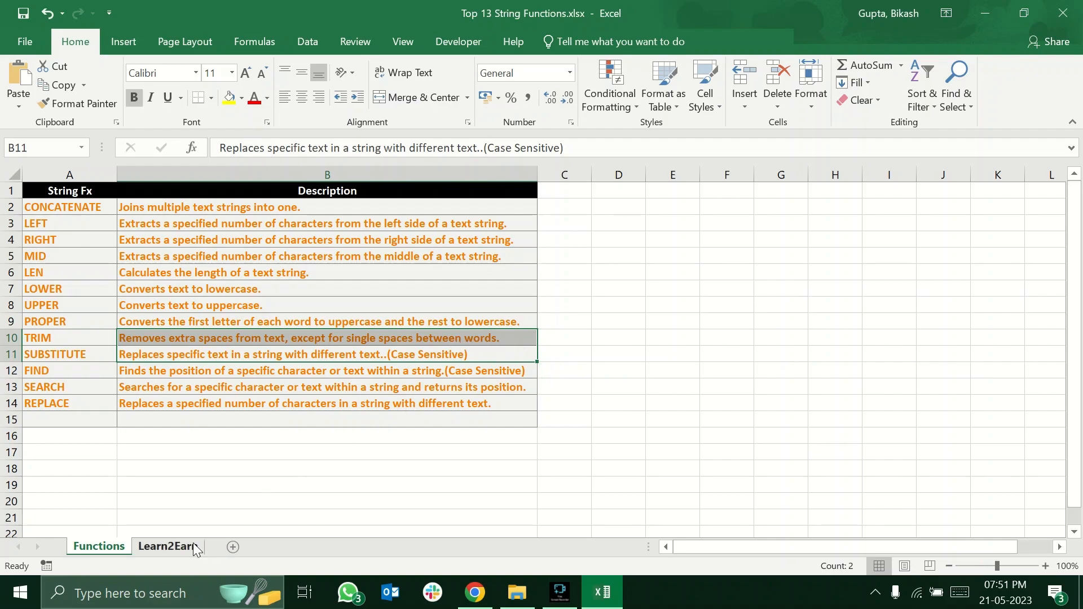
{"action": "left_click", "coordinate": [242, 356]}
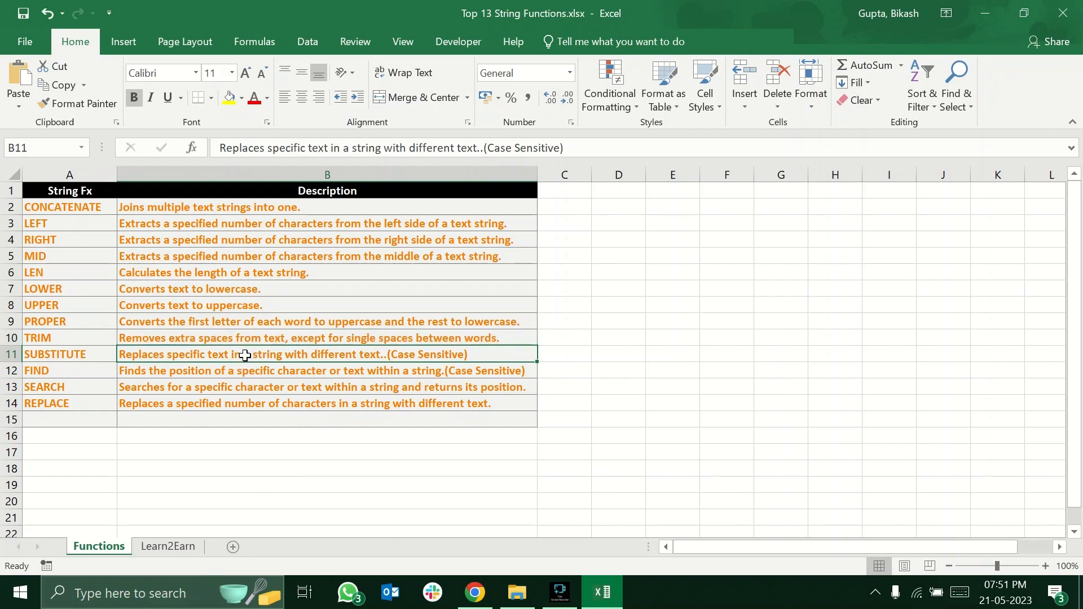
{"action": "left_click", "coordinate": [254, 341]}
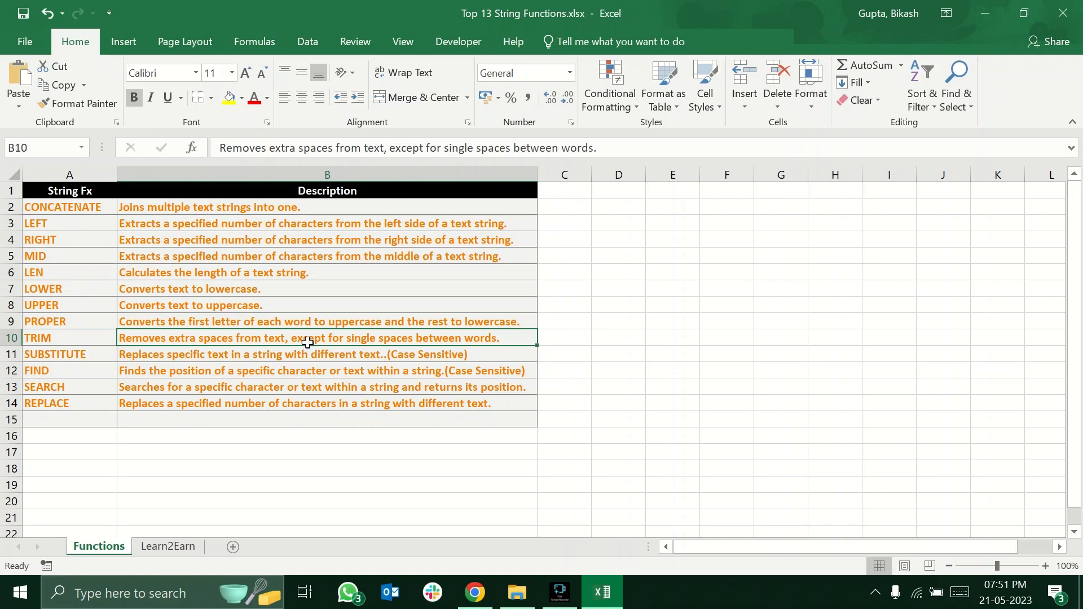
Enter the sample text "This is a sentence. . ." in J17 of Learn2Earn with extra spaces between the words and trailing periods.
{"action": "left_click", "coordinate": [168, 546]}
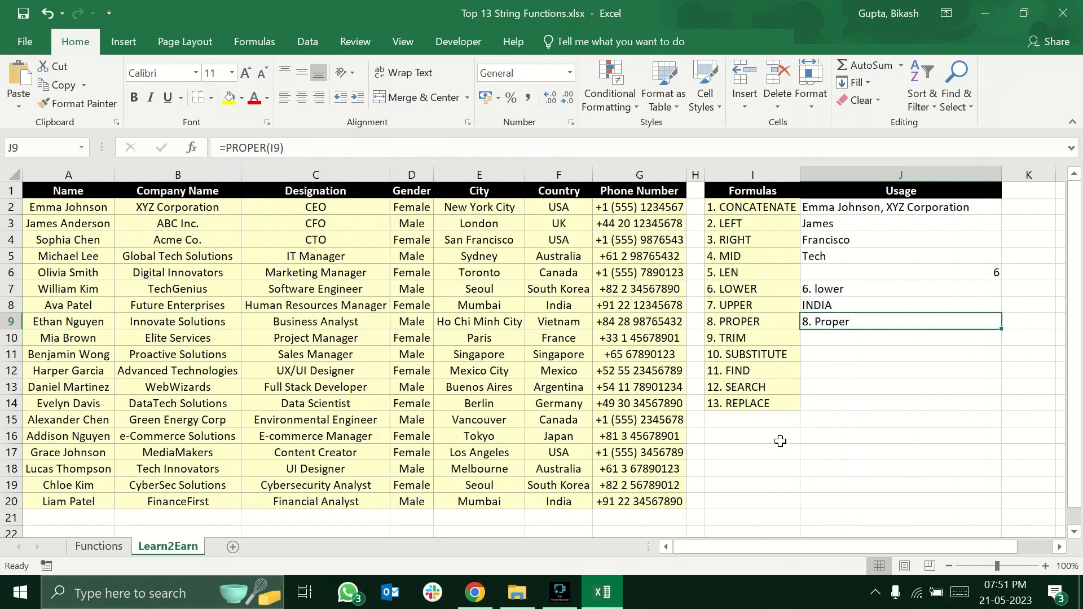
{"action": "left_click", "coordinate": [733, 463]}
{"action": "scroll", "coordinate": [752, 372], "scroll_direction": "down", "scroll_amount": 1}
{"action": "scroll", "coordinate": [754, 395], "scroll_direction": "up", "scroll_amount": 1}
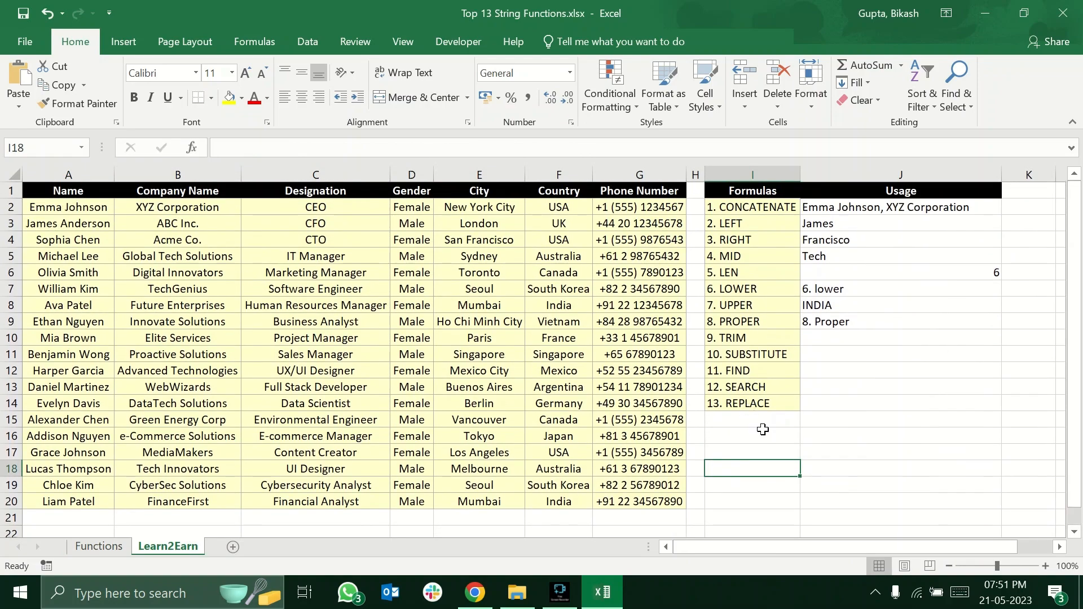
{"action": "left_click", "coordinate": [864, 453]}
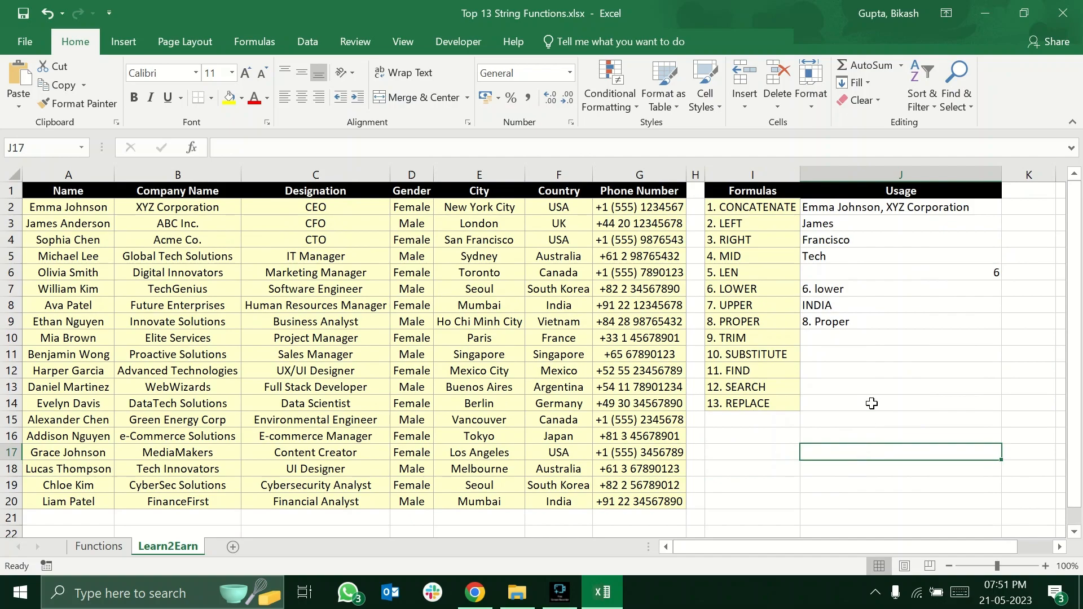
{"action": "type", "text": "This"}
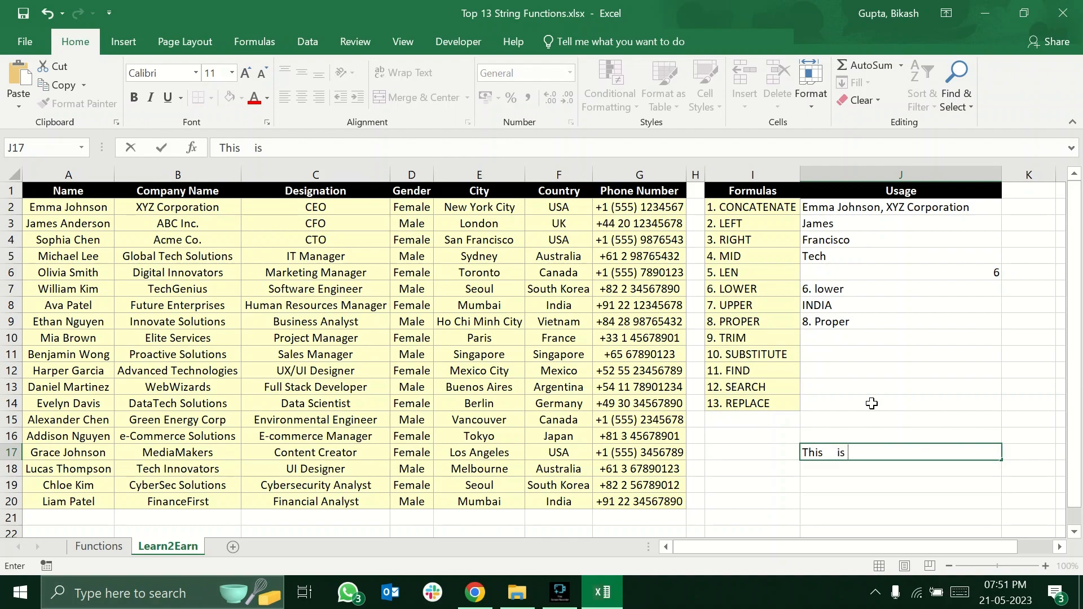
{"action": "type", "text": "is    a senten"}
{"action": "key", "text": "BackSpace"}
{"action": "key", "text": "BackSpace"}
{"action": "key", "text": "BackSpace"}
{"action": "type", "text": "entence"}
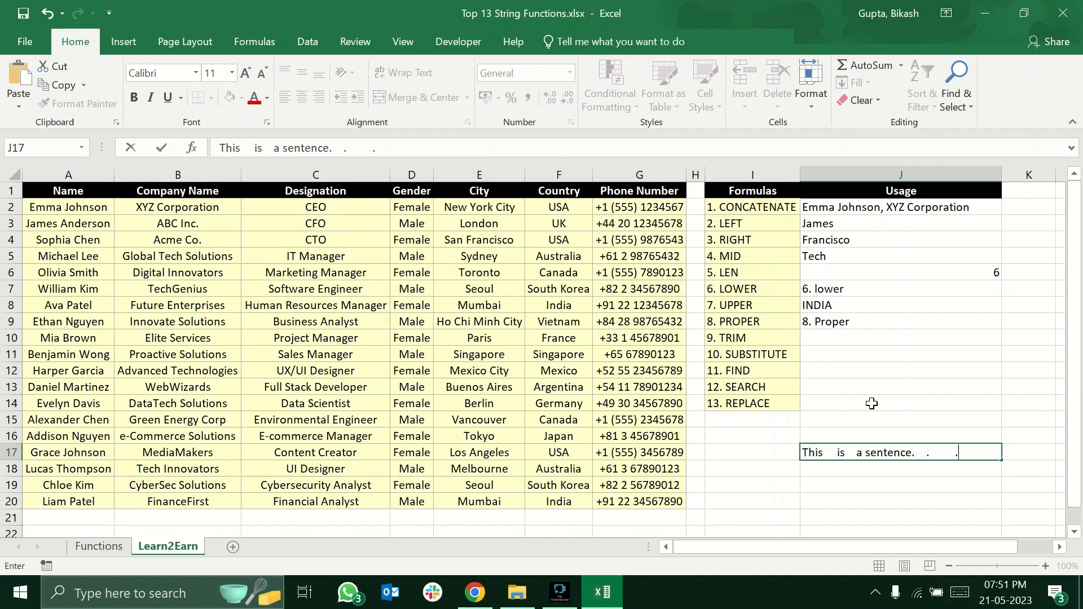
{"action": "key", "text": "Return"}
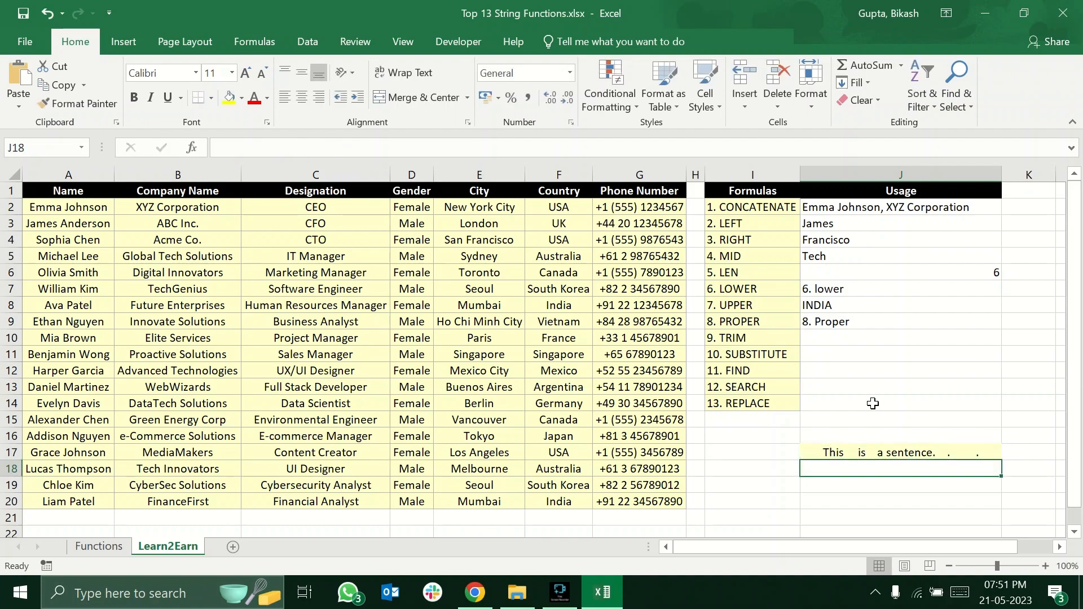
{"action": "key", "text": "Up"}
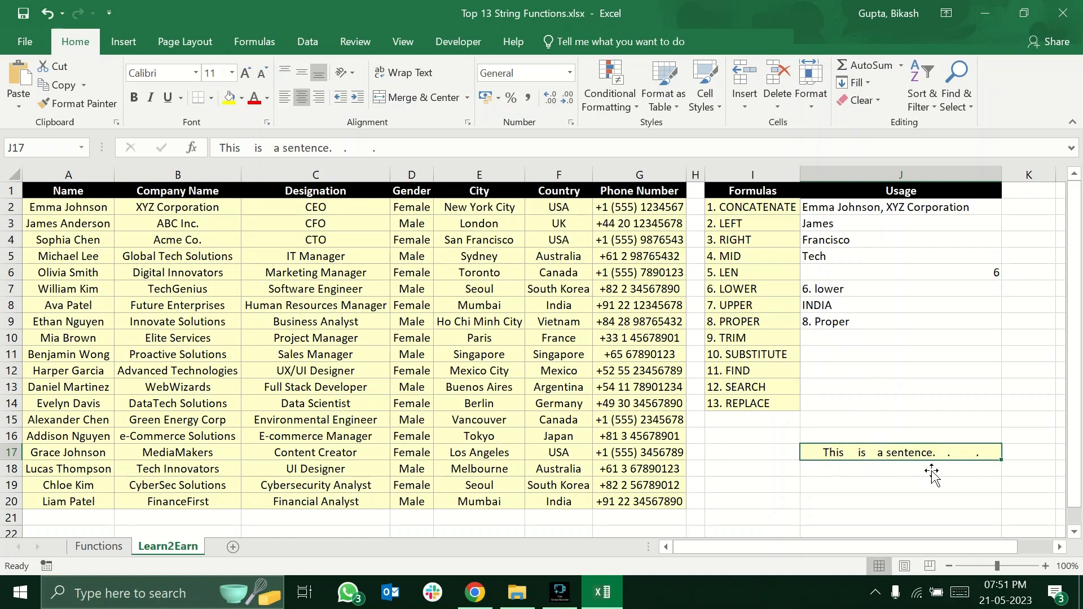
Enter =TRIM(J17) in J10 to remove the extra spaces and compare it with the original sentence.
{"action": "left_click", "coordinate": [884, 340]}
{"action": "type", "text": "=trim"}
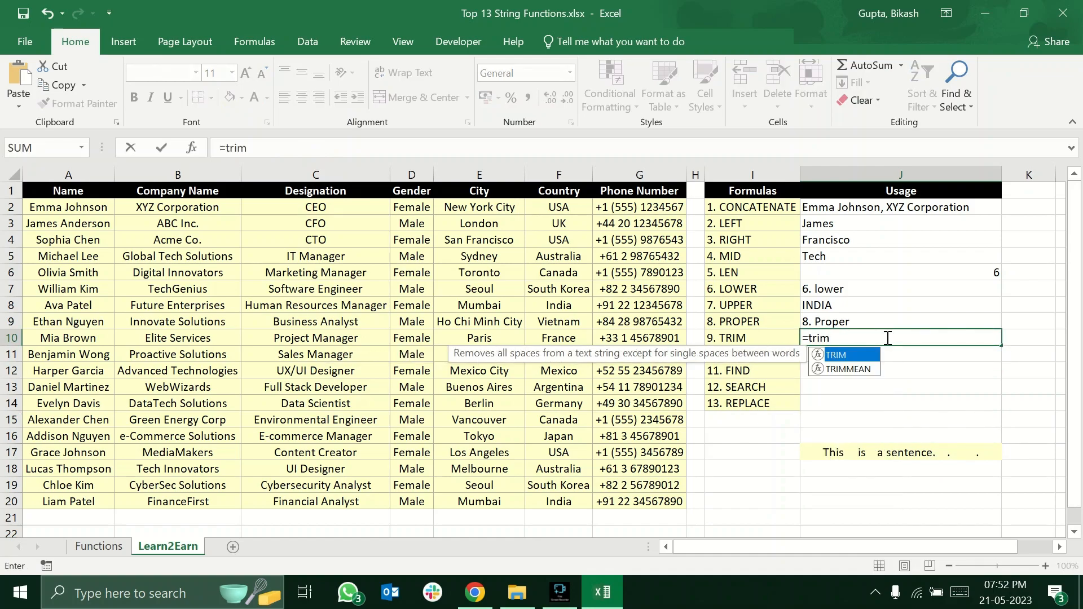
{"action": "key", "text": "Tab"}
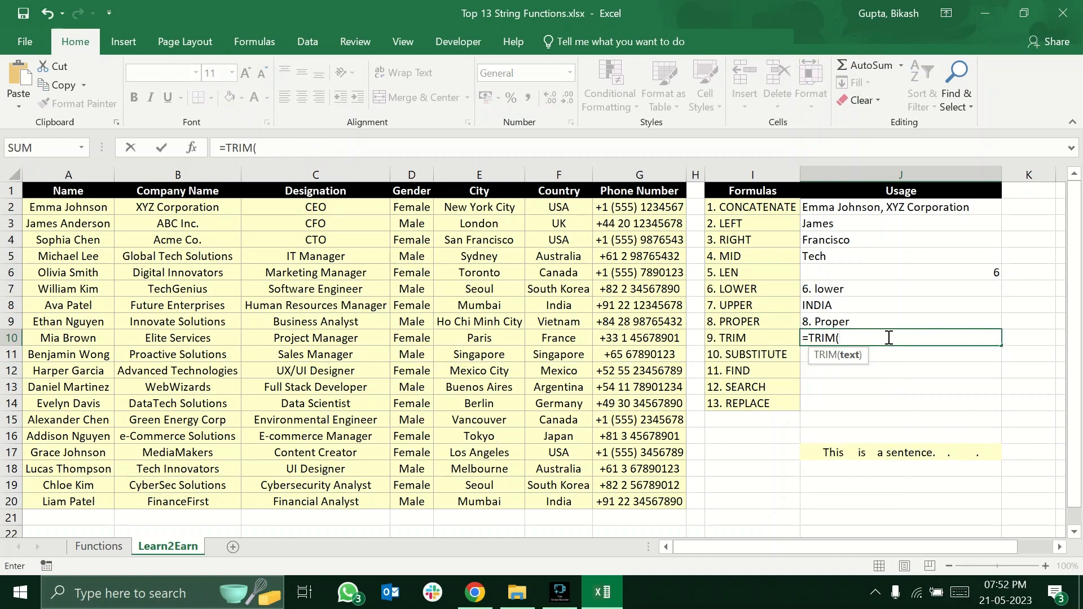
{"action": "left_click", "coordinate": [872, 454]}
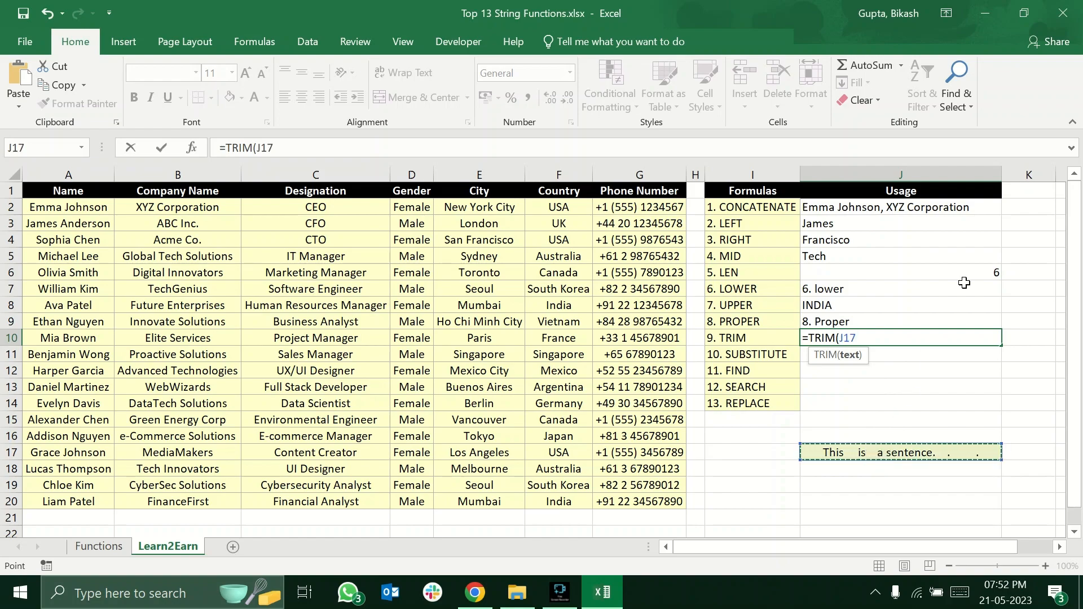
{"action": "type", "text": ")"}
{"action": "key", "text": "Return"}
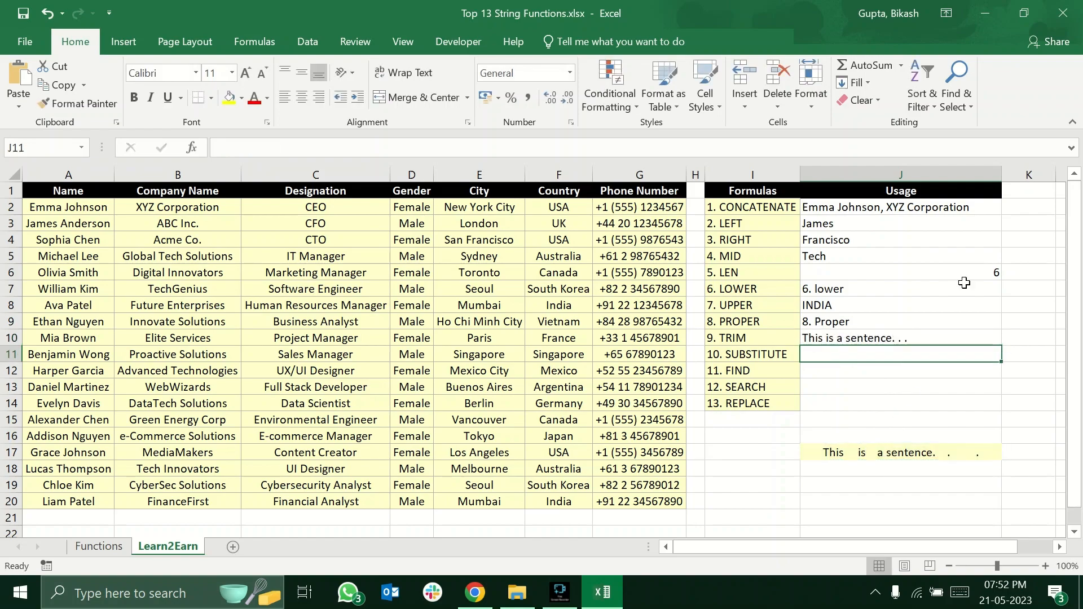
{"action": "left_click", "coordinate": [854, 339]}
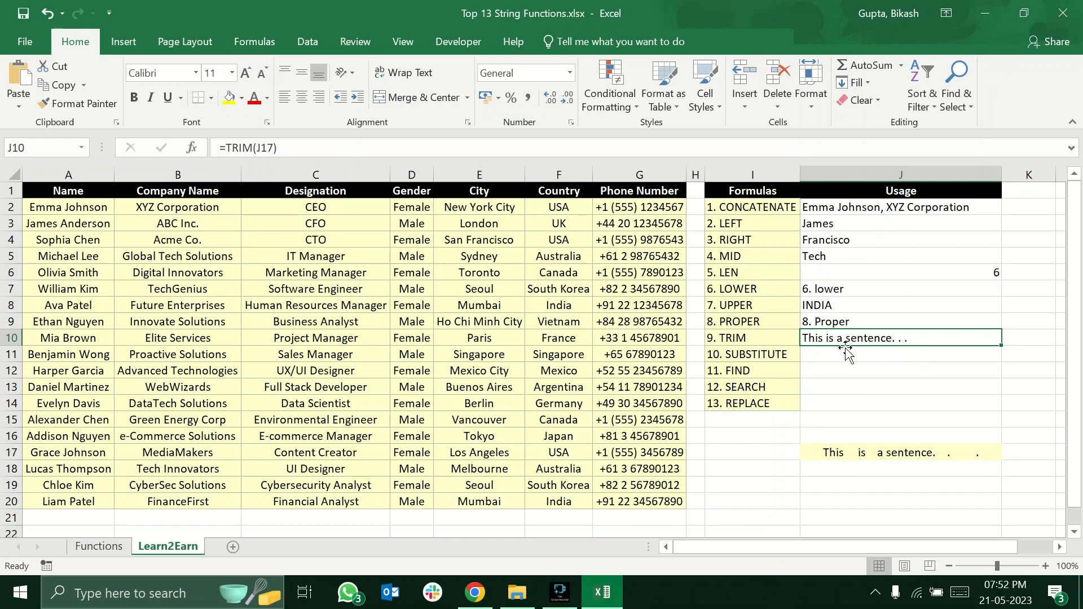
{"action": "left_click", "coordinate": [888, 460]}
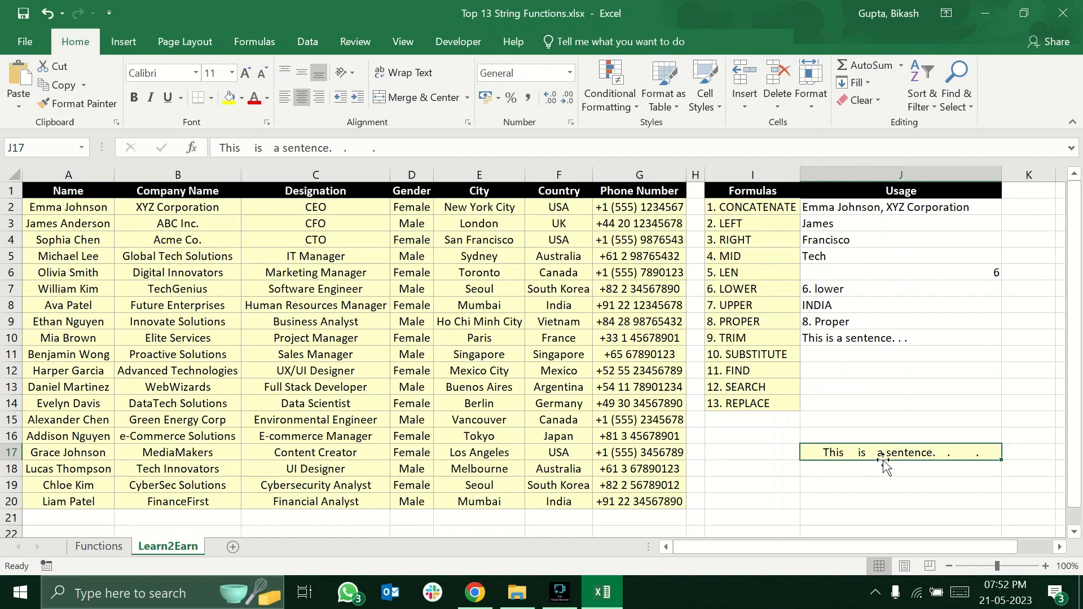
{"action": "left_click", "coordinate": [842, 339]}
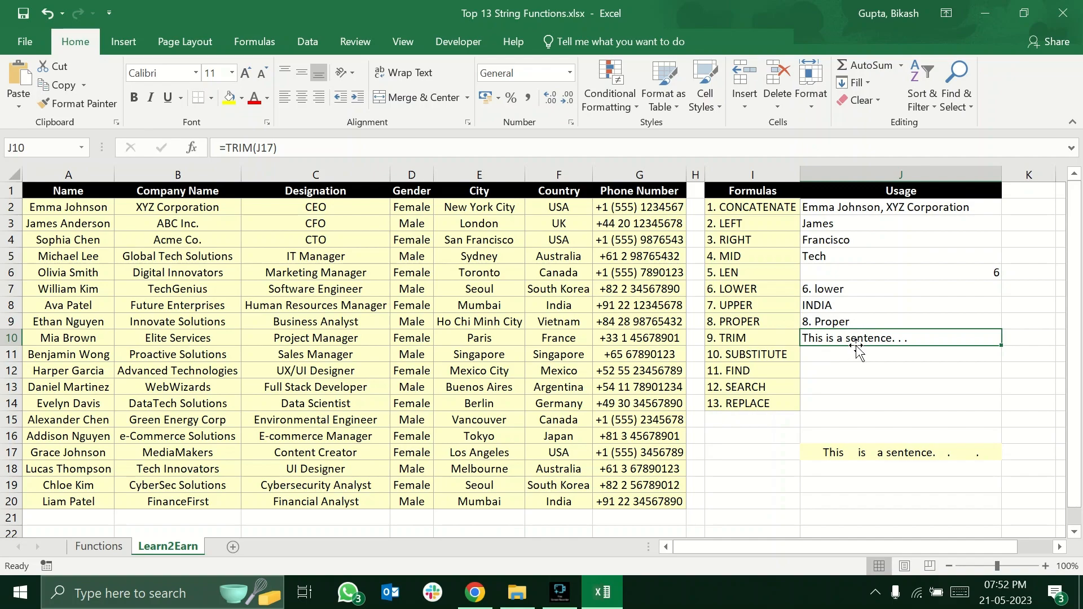
Compare the descriptions of SUBSTITUTE and REPLACE on the Functions sheet.
{"action": "left_click", "coordinate": [843, 353]}
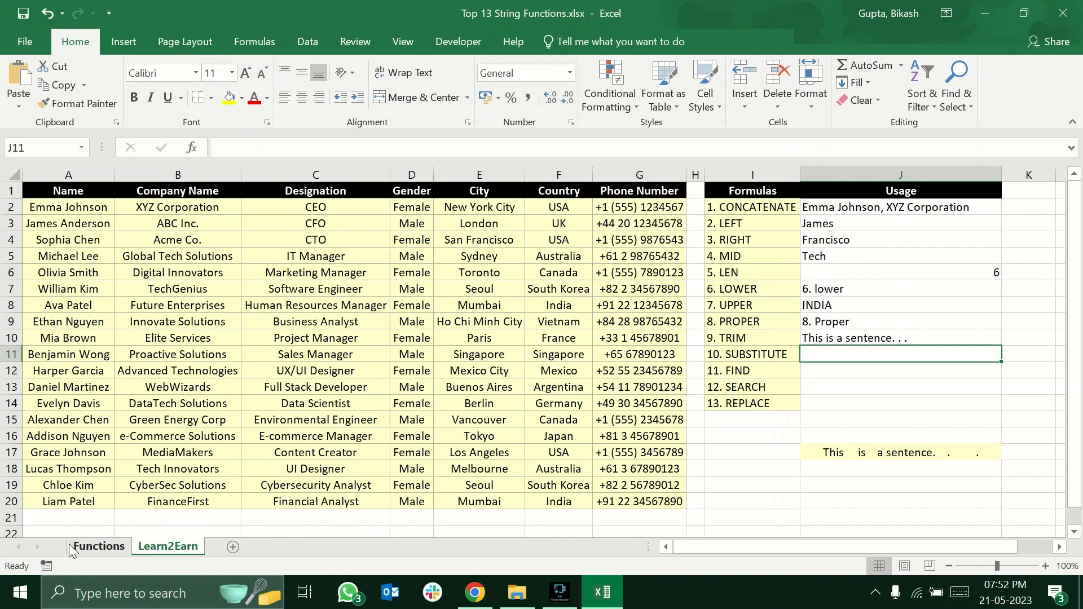
{"action": "left_click", "coordinate": [90, 546]}
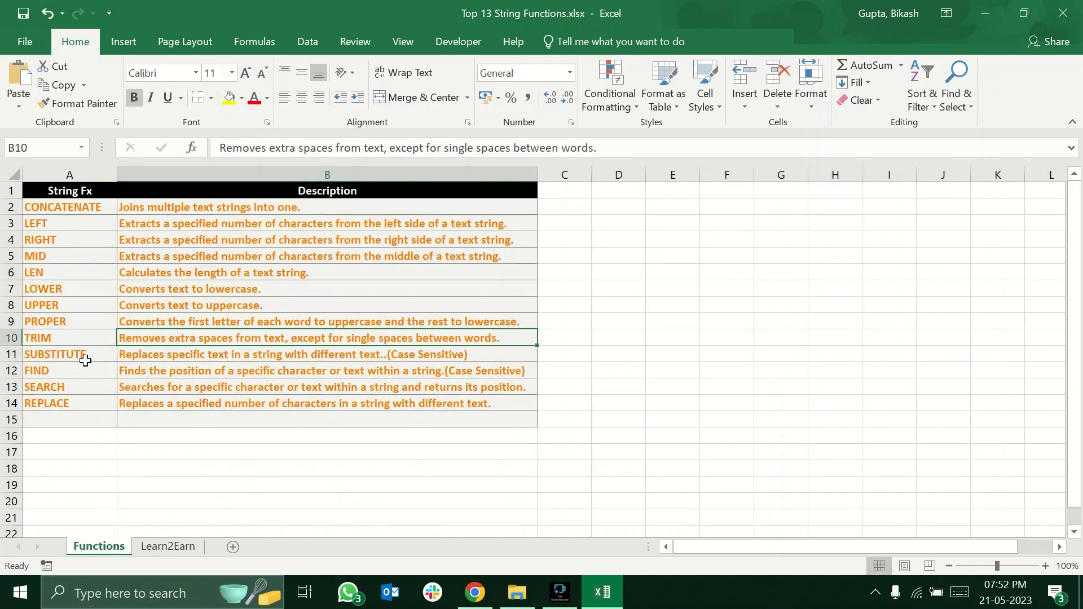
{"action": "left_click_drag", "start_coordinate": [74, 354], "coordinate": [73, 379]}
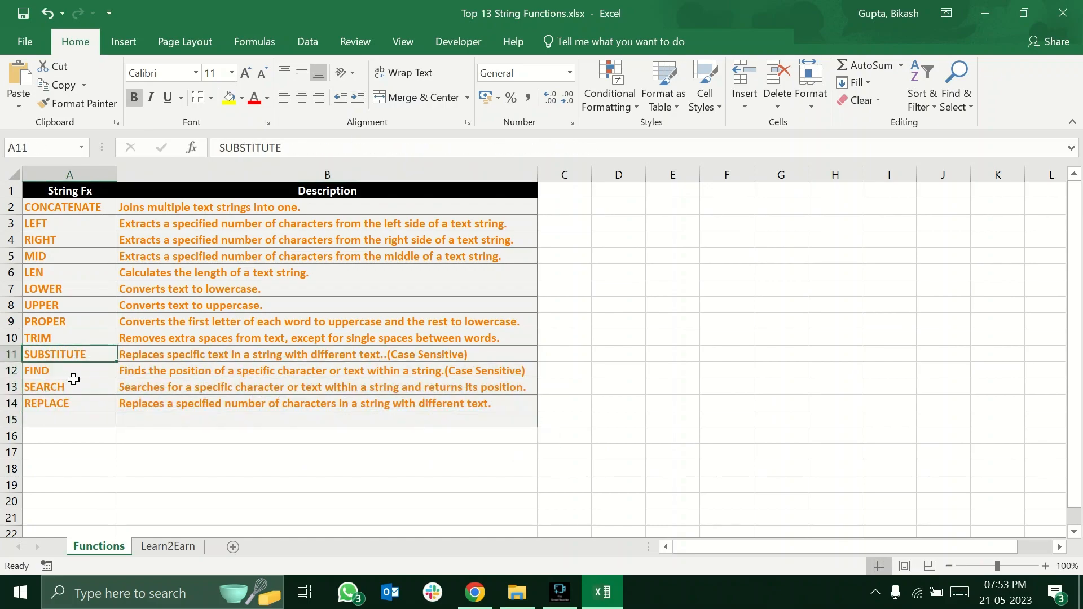
{"action": "left_click", "coordinate": [140, 356]}
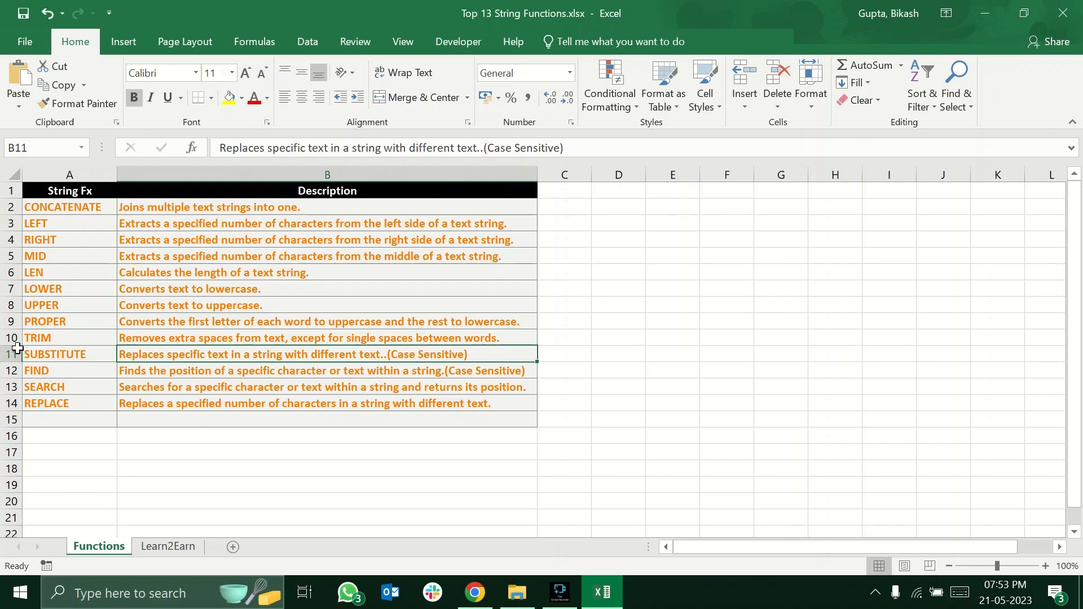
{"action": "left_click", "coordinate": [67, 353]}
{"action": "left_click", "coordinate": [60, 402]}
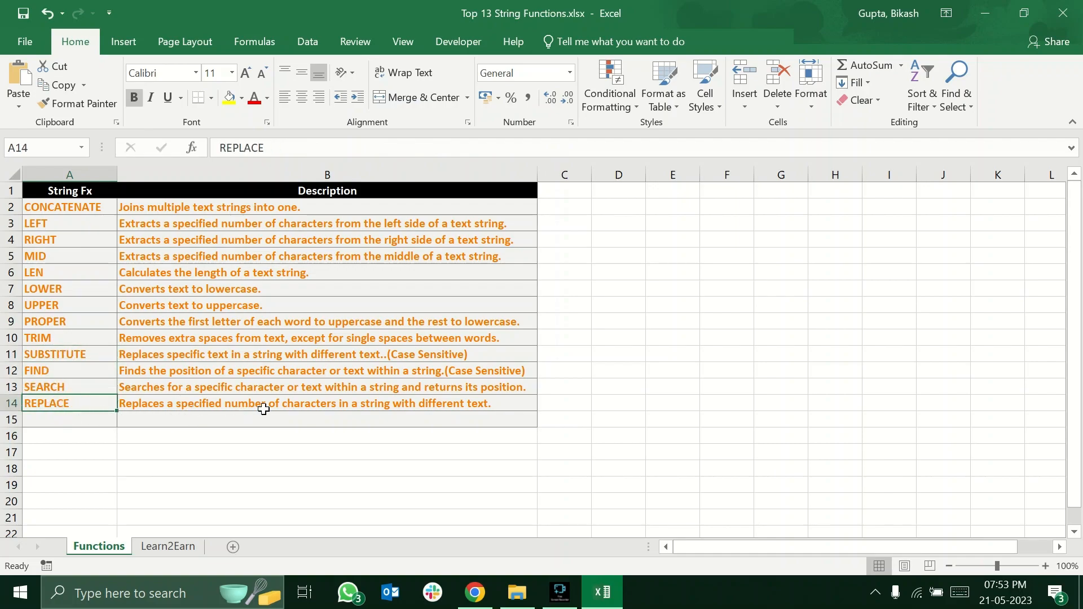
{"action": "left_click", "coordinate": [337, 405]}
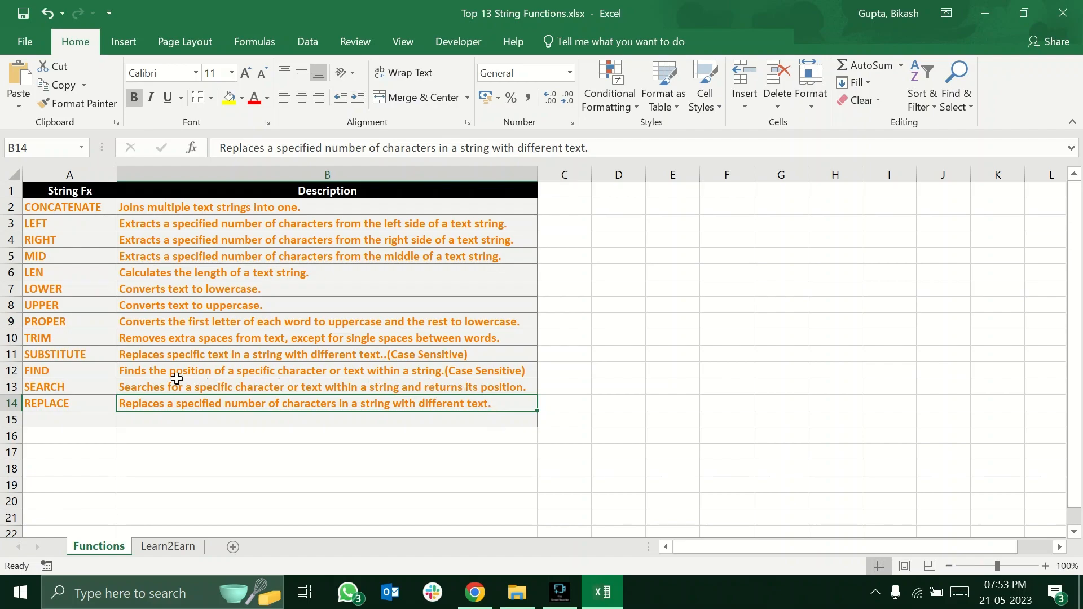
{"action": "left_click", "coordinate": [101, 357]}
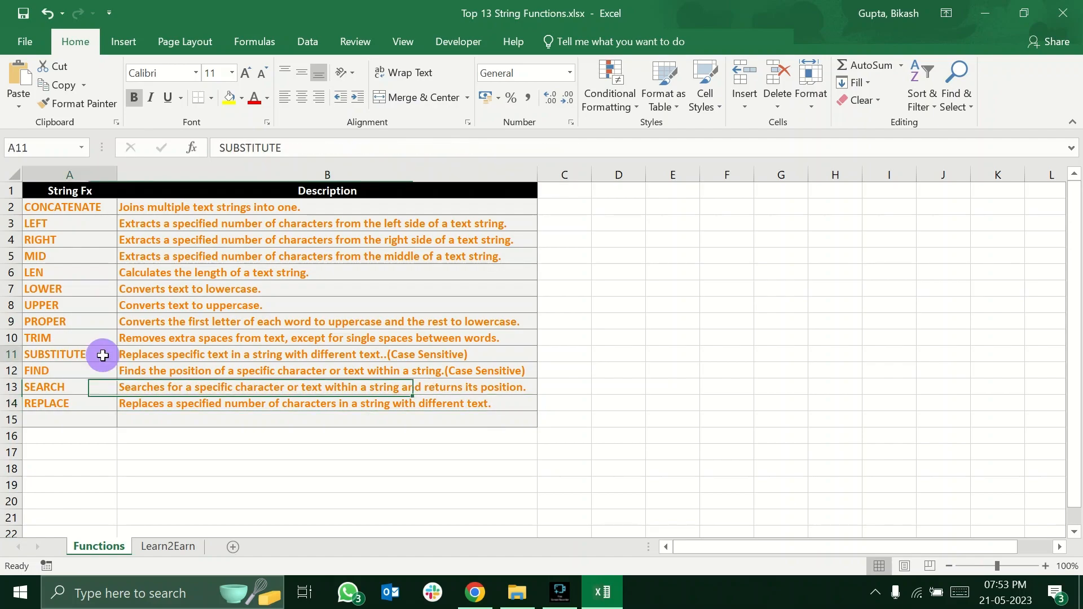
{"action": "left_click", "coordinate": [78, 405]}
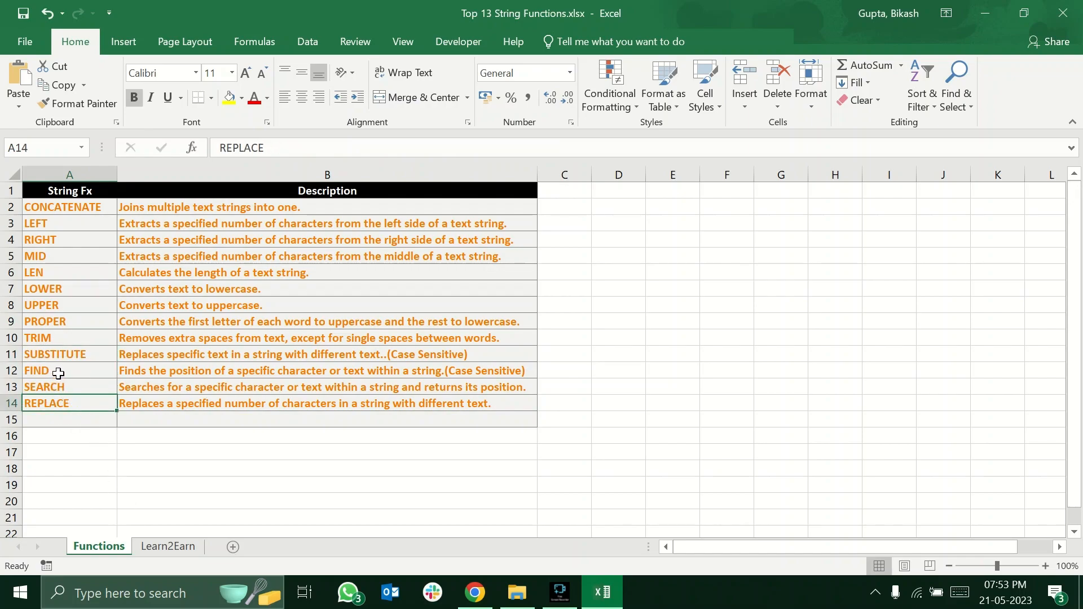
{"action": "left_click", "coordinate": [81, 357]}
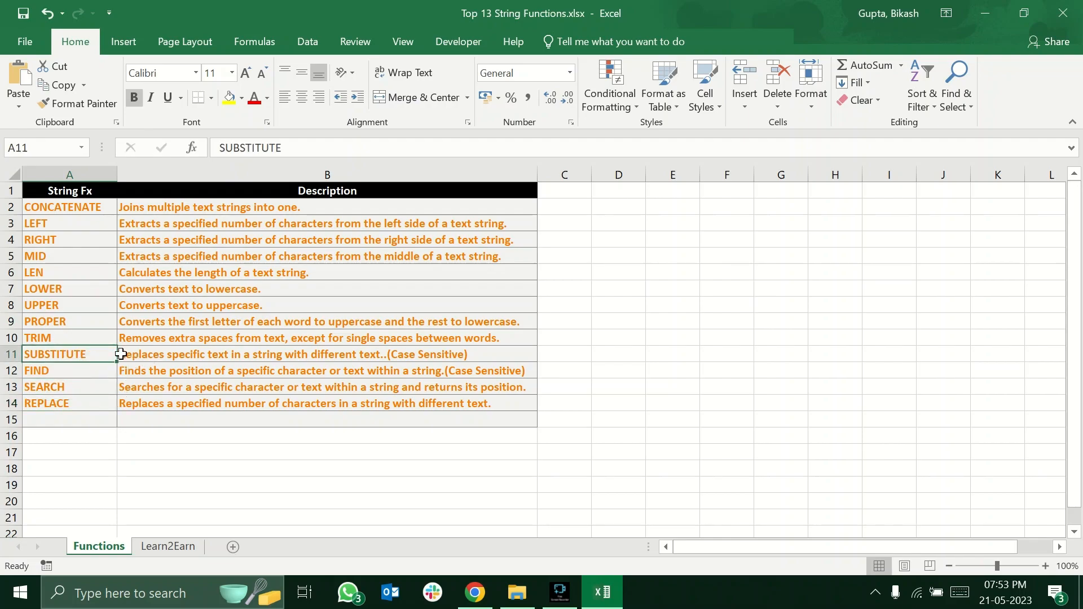
Start a SUBSTITUTE formula in J11 of Learn2Earn with C11 as the text and "Sales" in quotation marks as the old text.
{"action": "left_click", "coordinate": [179, 547]}
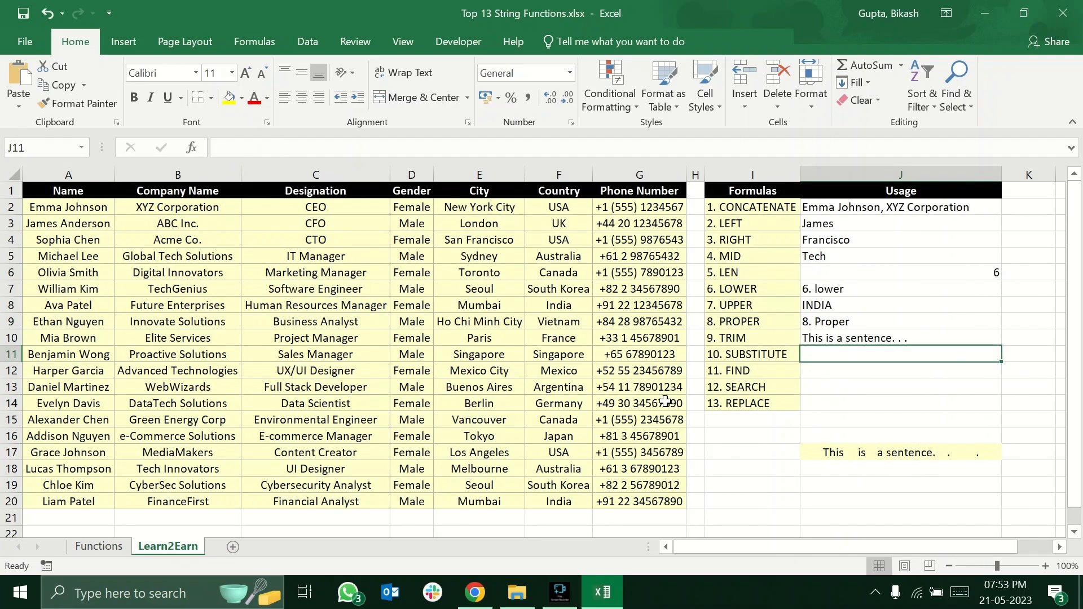
{"action": "left_click", "coordinate": [773, 355]}
{"action": "left_click", "coordinate": [827, 355]}
{"action": "type", "text": "=subs"}
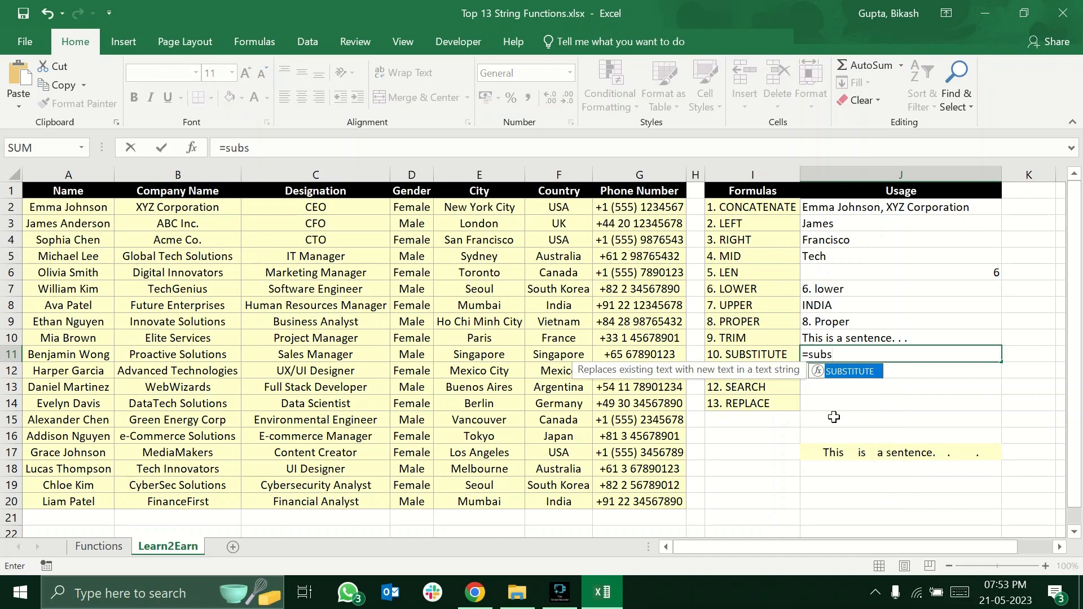
{"action": "key", "text": "Tab"}
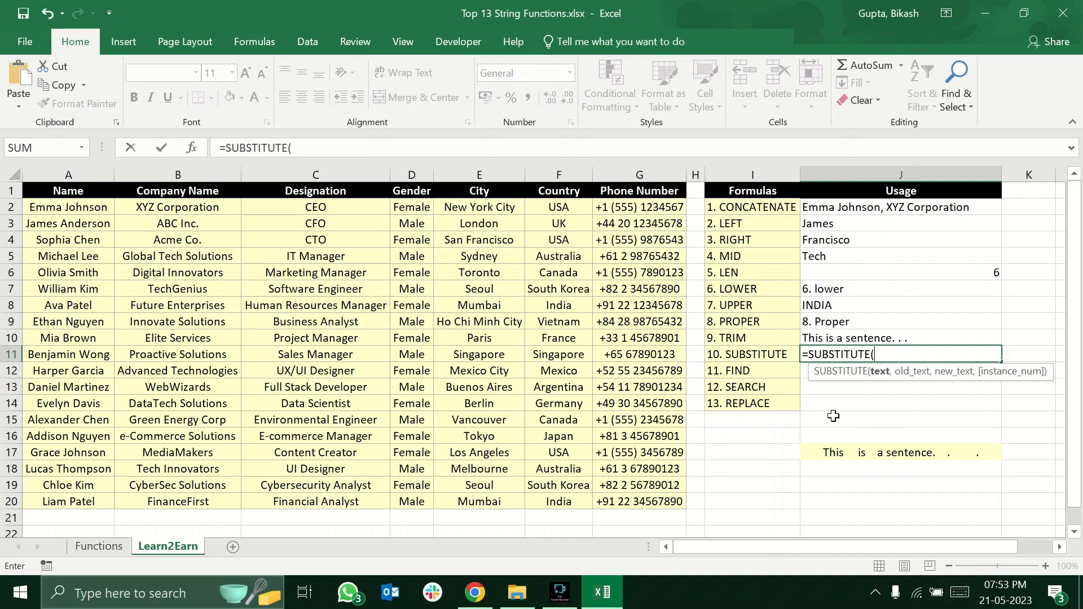
{"action": "left_click", "coordinate": [341, 356]}
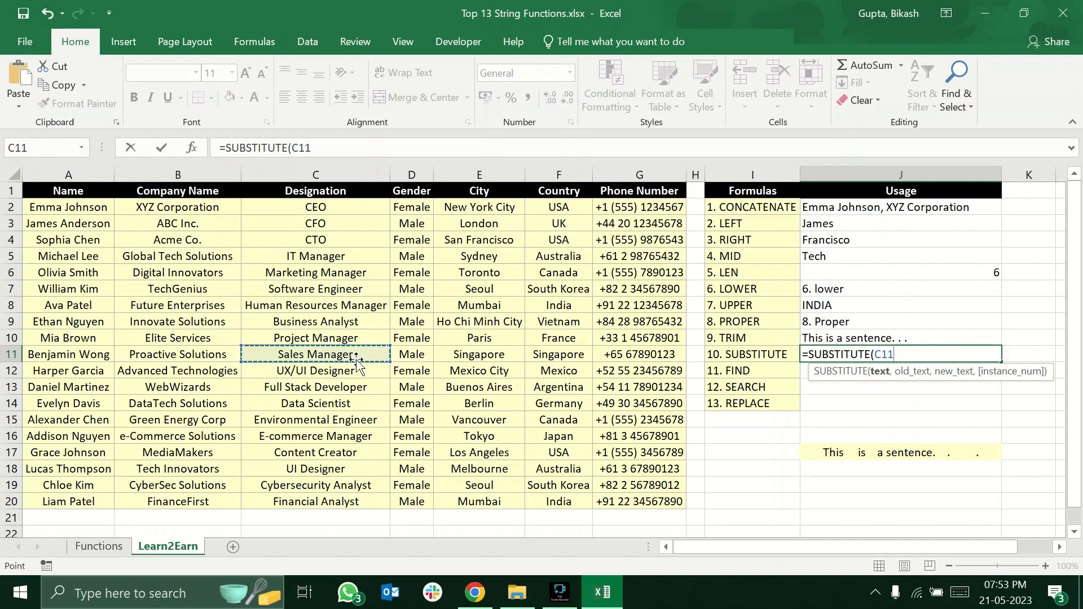
{"action": "type", "text": ",S"}
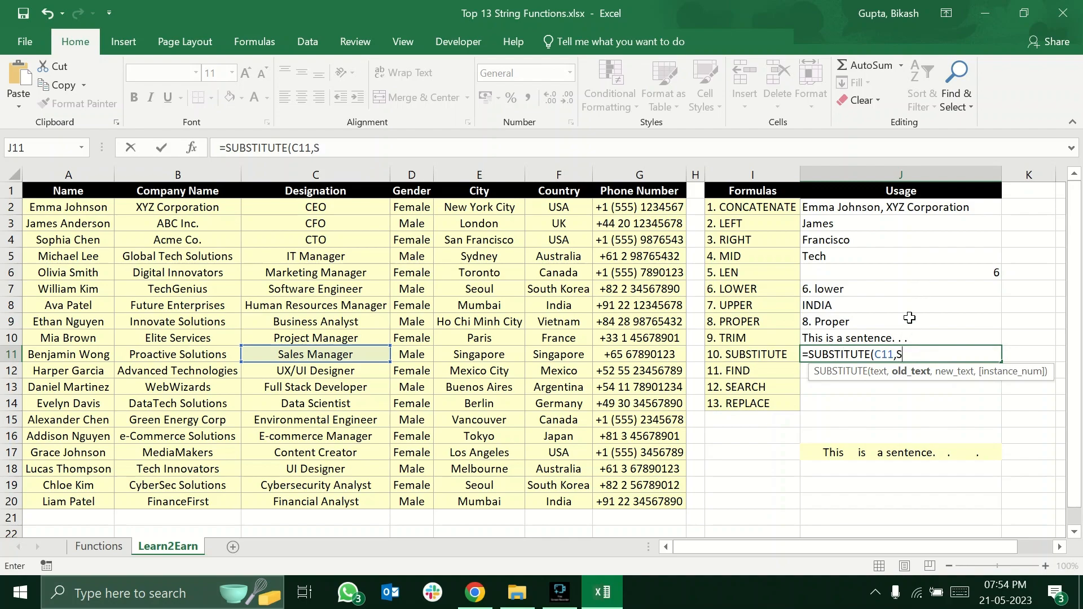
{"action": "type", "text": "ales"}
{"action": "key", "text": "Return"}
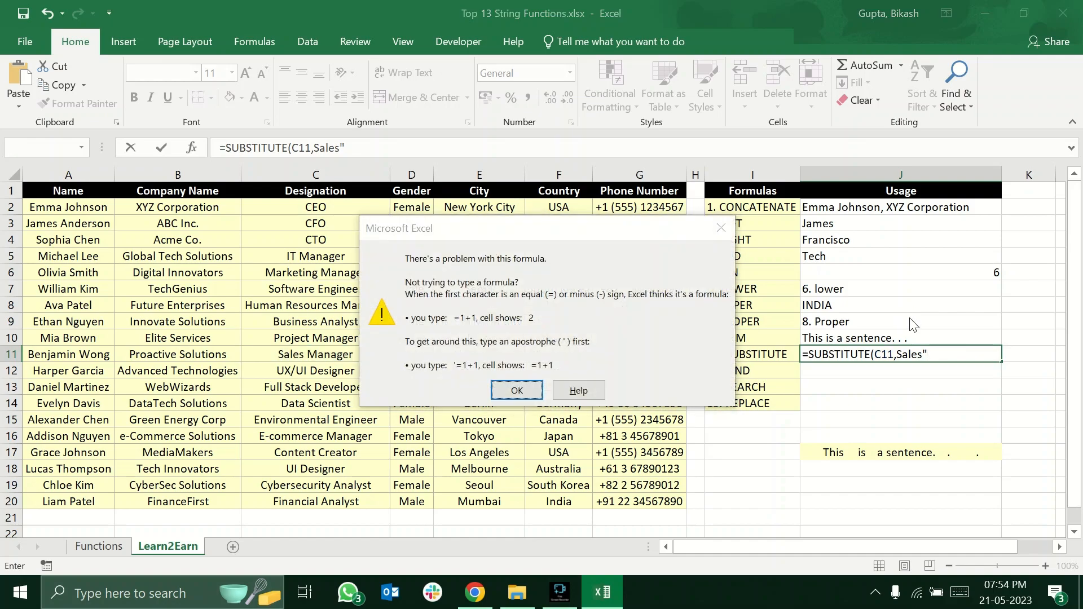
{"action": "key", "text": "Return"}
{"action": "left_click", "coordinate": [899, 354]}
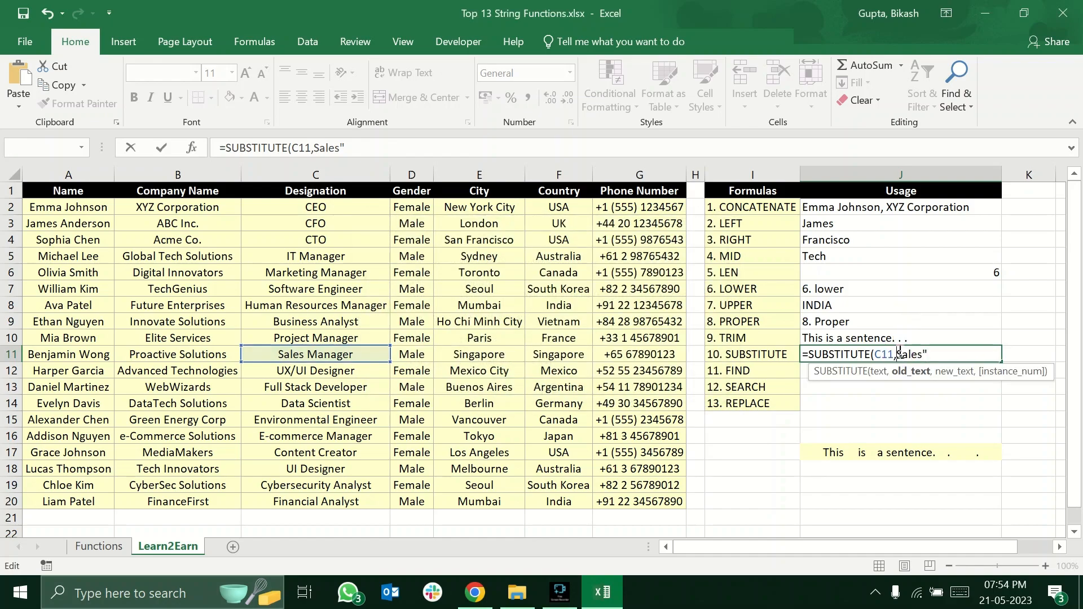
{"action": "type", "text": "\""}
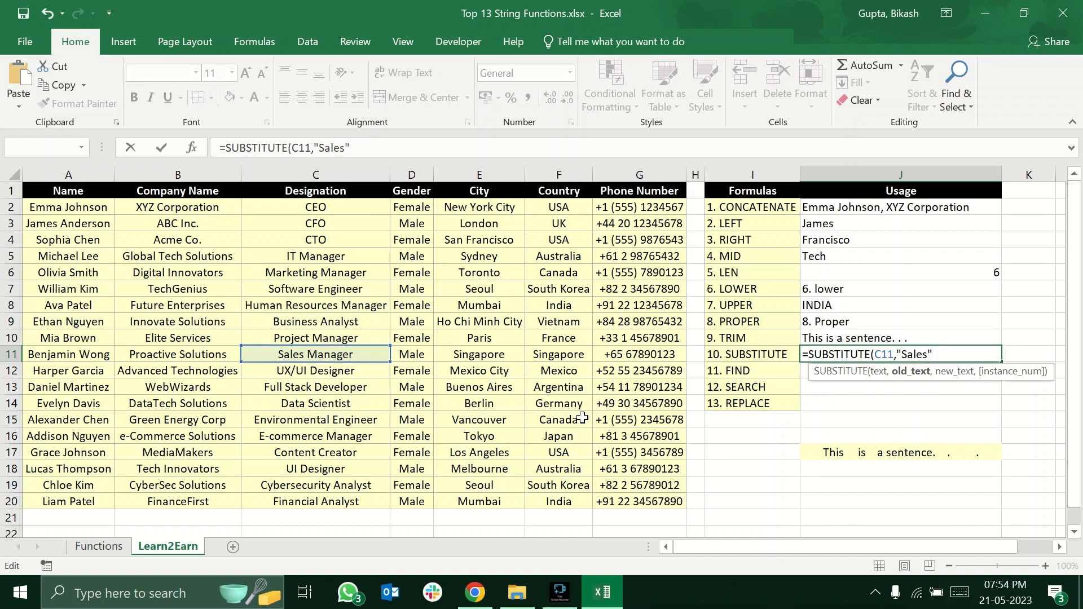
Complete the SUBSTITUTE formula in J11 with "Operations" as the new text.
{"action": "type", "text": ","}
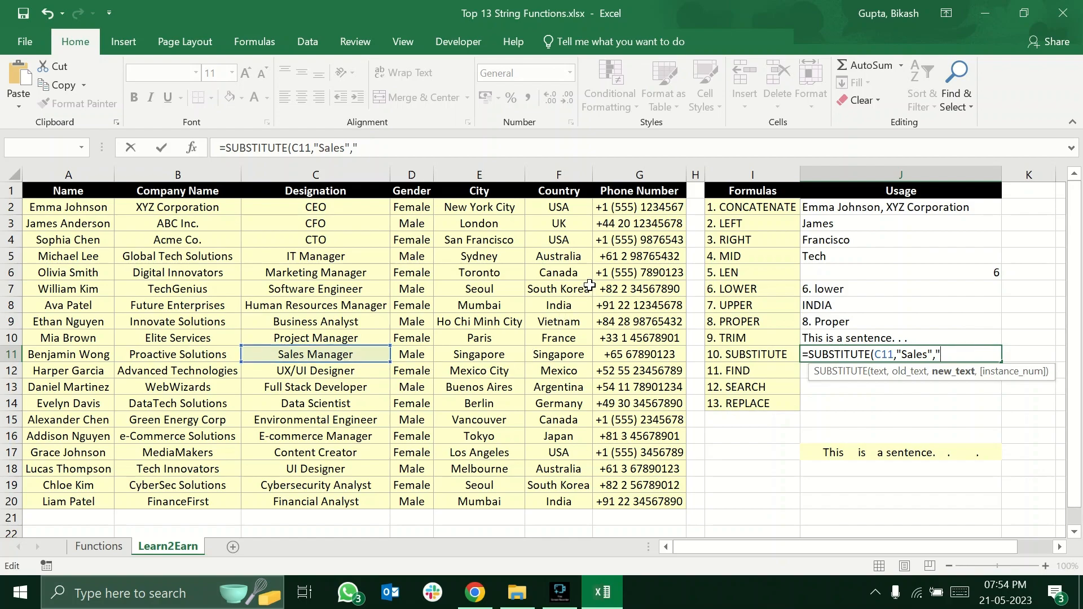
{"action": "type", "text": "\"Operations"}
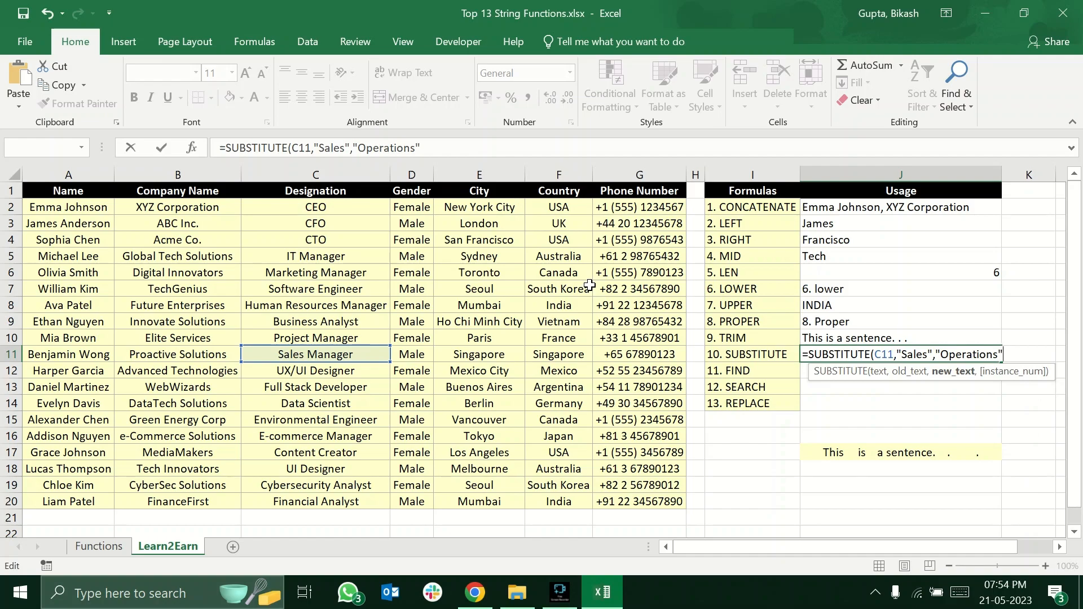
{"action": "type", "text": ")"}
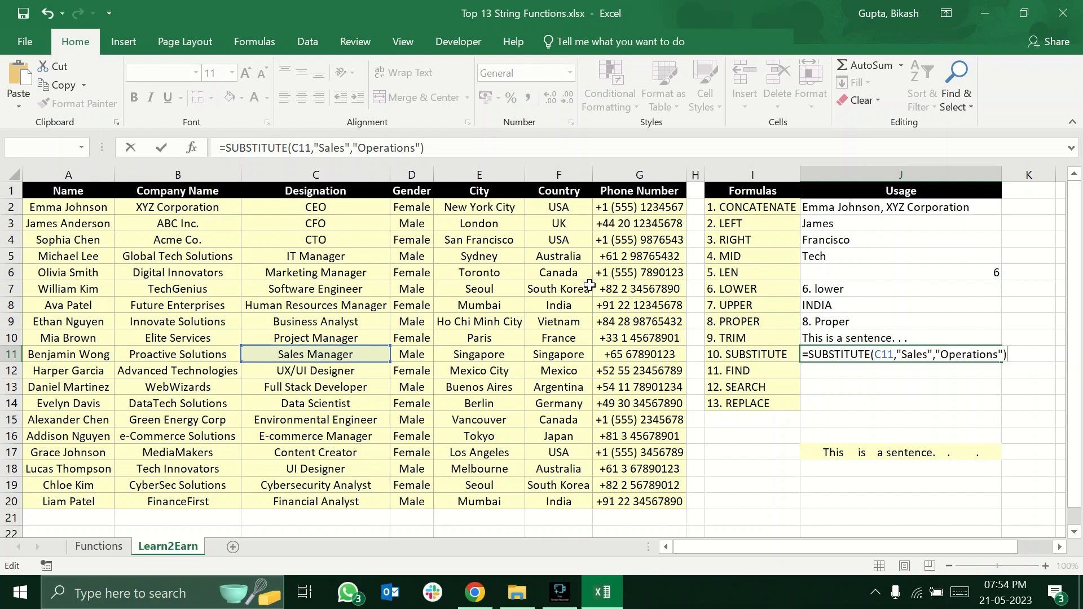
{"action": "key", "text": "Return"}
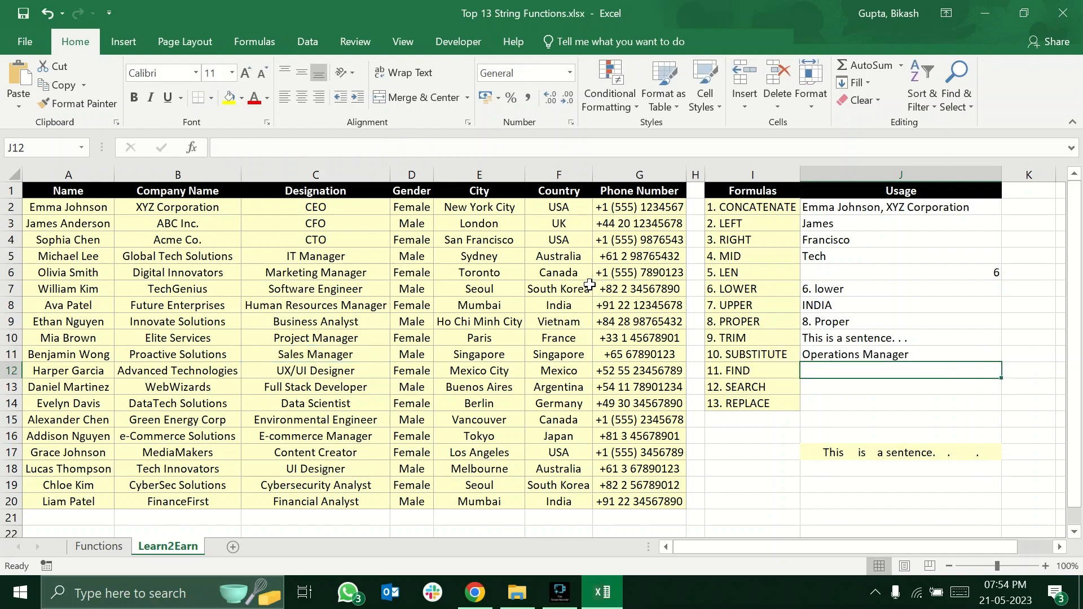
Compare the J11 result with the original designation in C11 and review the text, old_text and new_text arguments of the SUBSTITUTE formula.
{"action": "left_click", "coordinate": [317, 348]}
{"action": "left_click", "coordinate": [843, 359]}
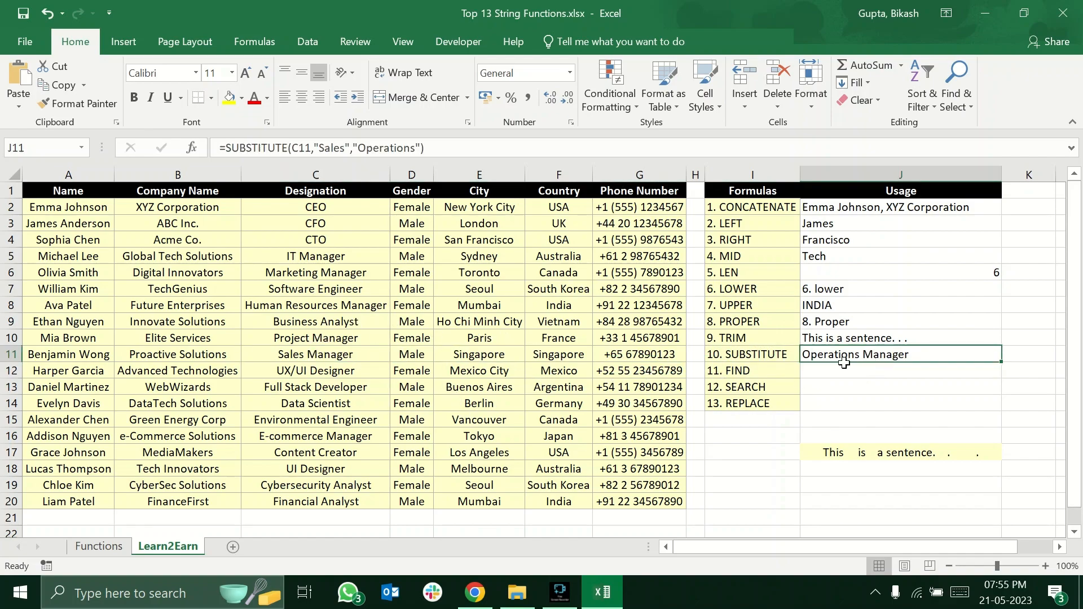
{"action": "double_click", "coordinate": [876, 361]}
{"action": "left_click", "coordinate": [877, 351]}
{"action": "double_click", "coordinate": [877, 351]}
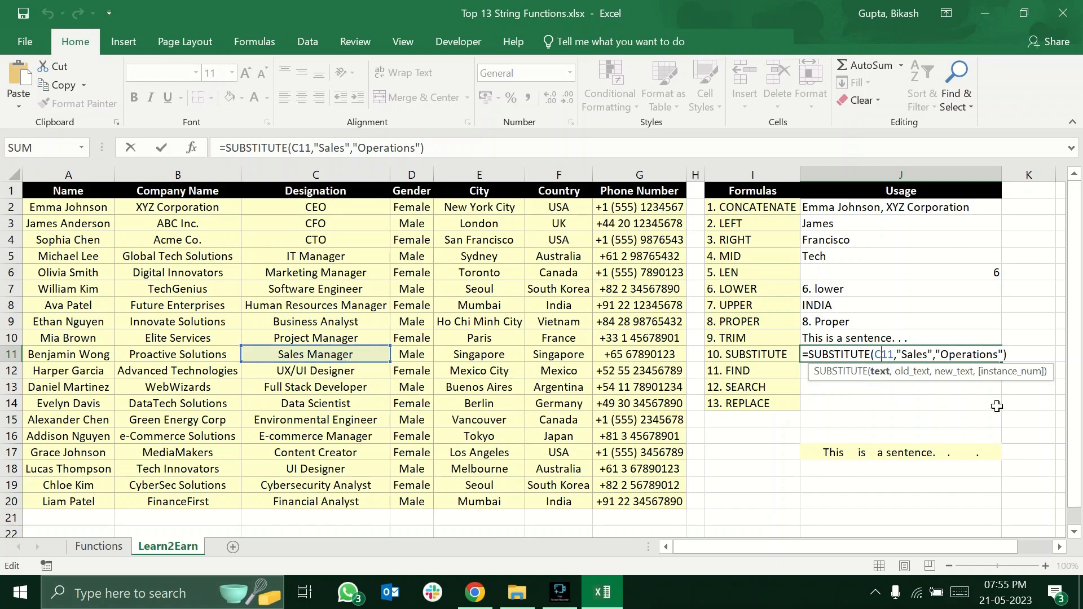
{"action": "left_click", "coordinate": [921, 354]}
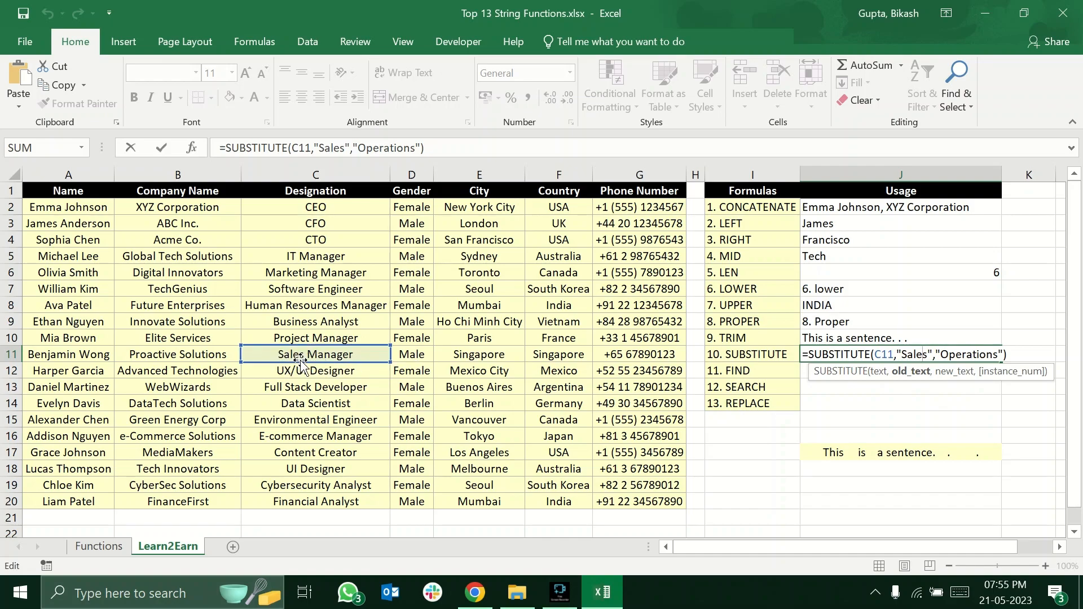
{"action": "left_click", "coordinate": [977, 354]}
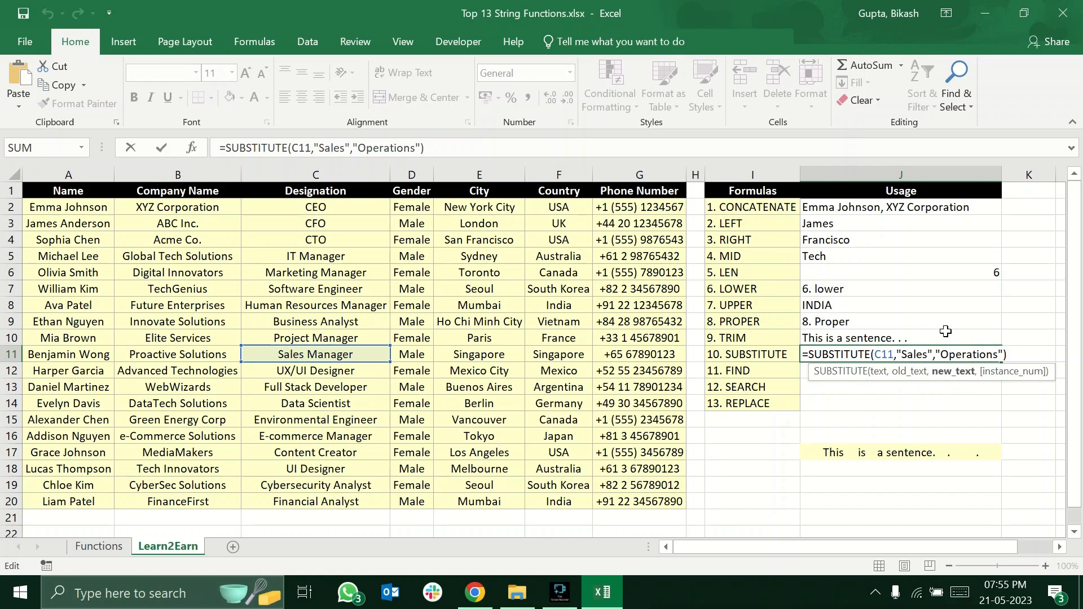
{"action": "left_click", "coordinate": [936, 417]}
Change the old text in the J11 SUBSTITUTE formula to lowercase "sales" to test its case sensitivity, and check the result.
{"action": "left_click", "coordinate": [842, 353]}
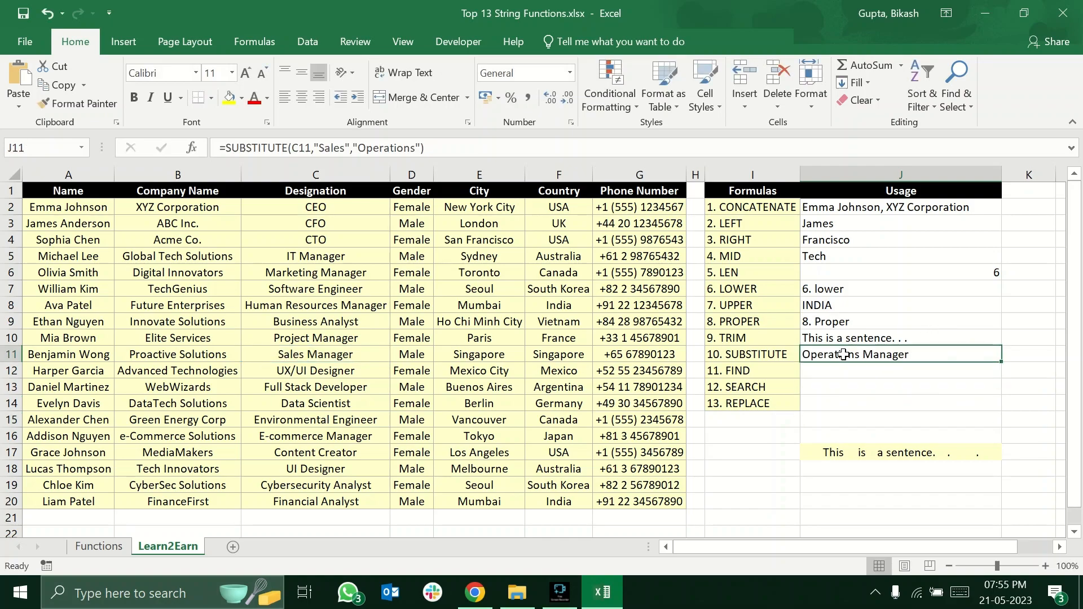
{"action": "double_click", "coordinate": [845, 355]}
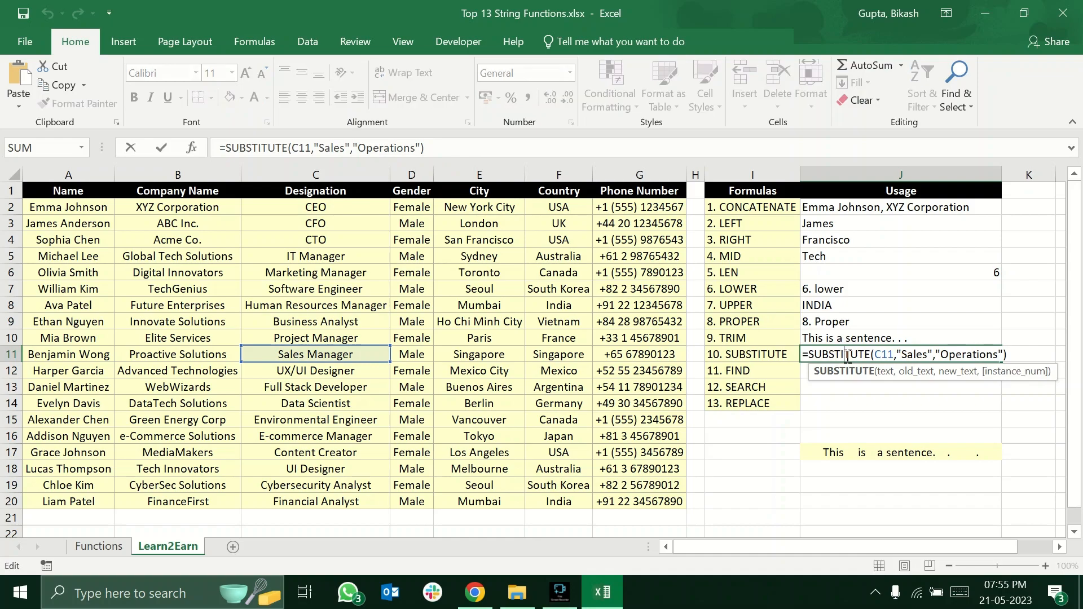
{"action": "left_click", "coordinate": [908, 354]}
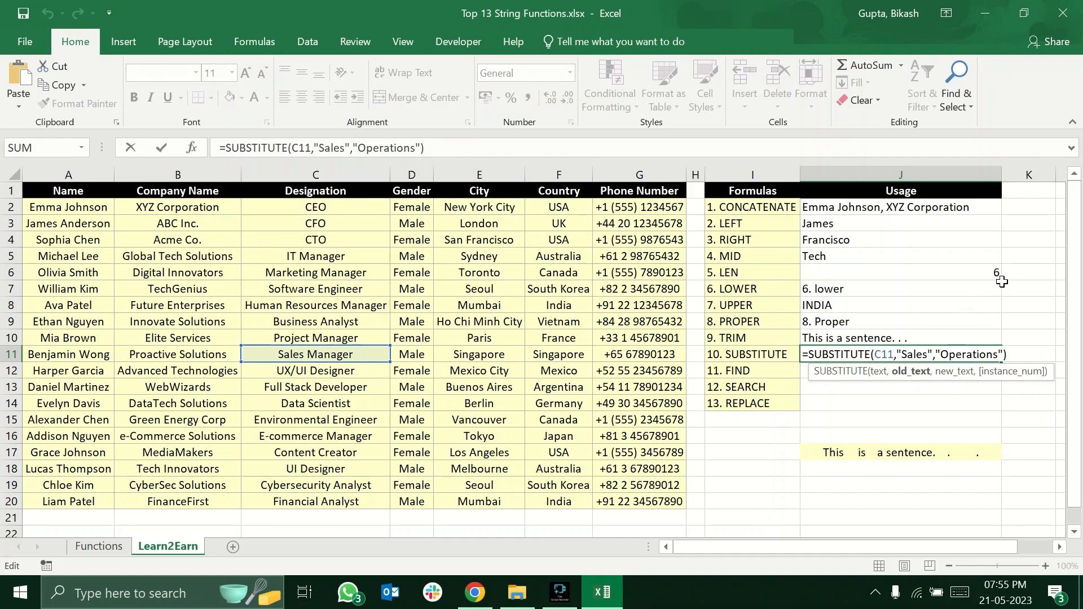
{"action": "key", "text": "BackSpace"}
{"action": "type", "text": "s"}
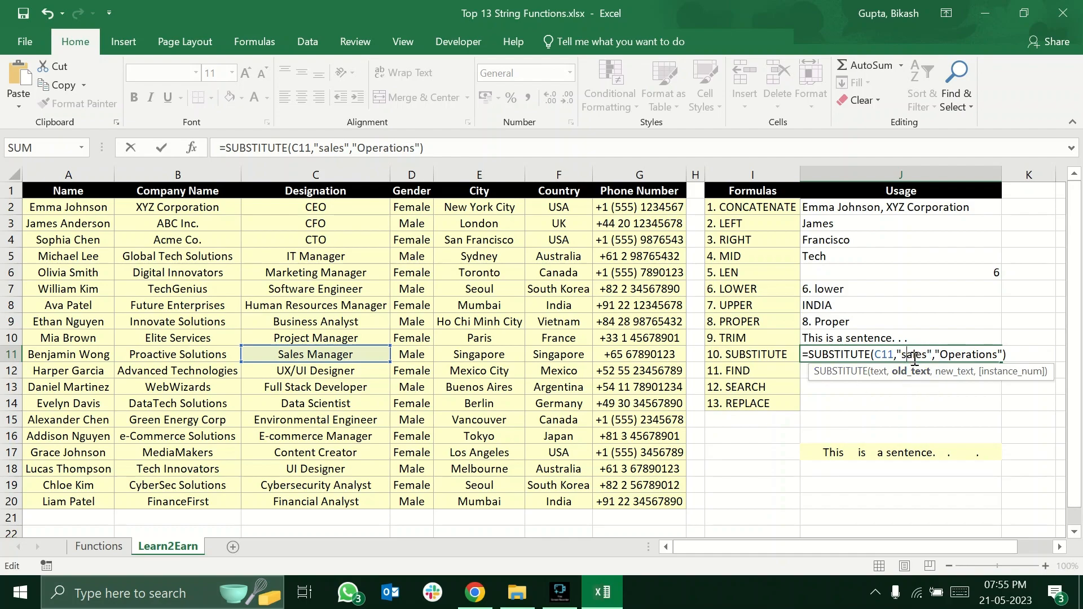
{"action": "left_click", "coordinate": [986, 354]}
{"action": "key", "text": "Return"}
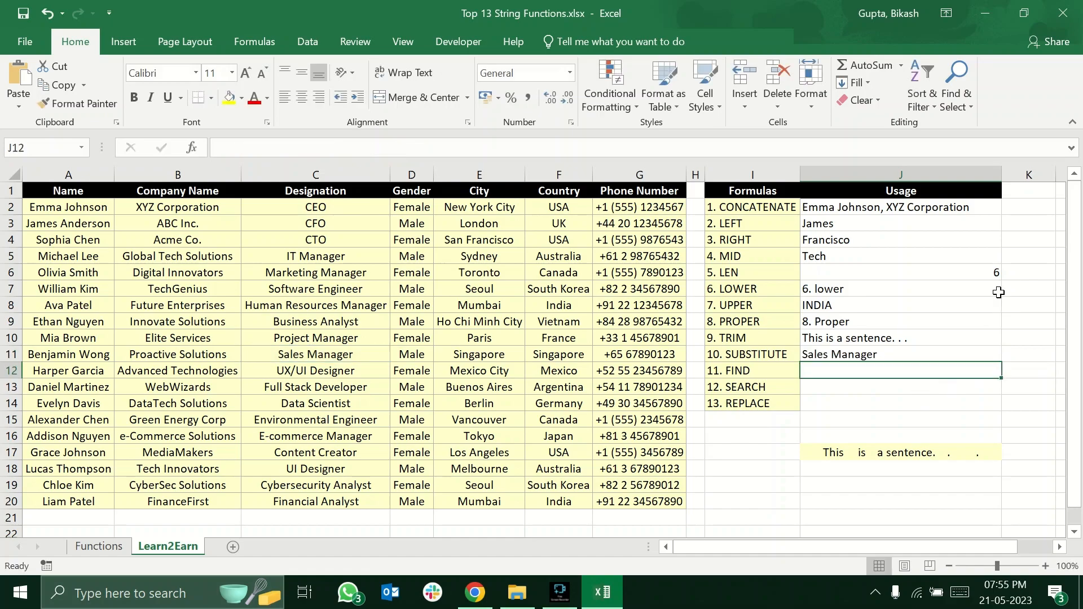
{"action": "left_click", "coordinate": [895, 350]}
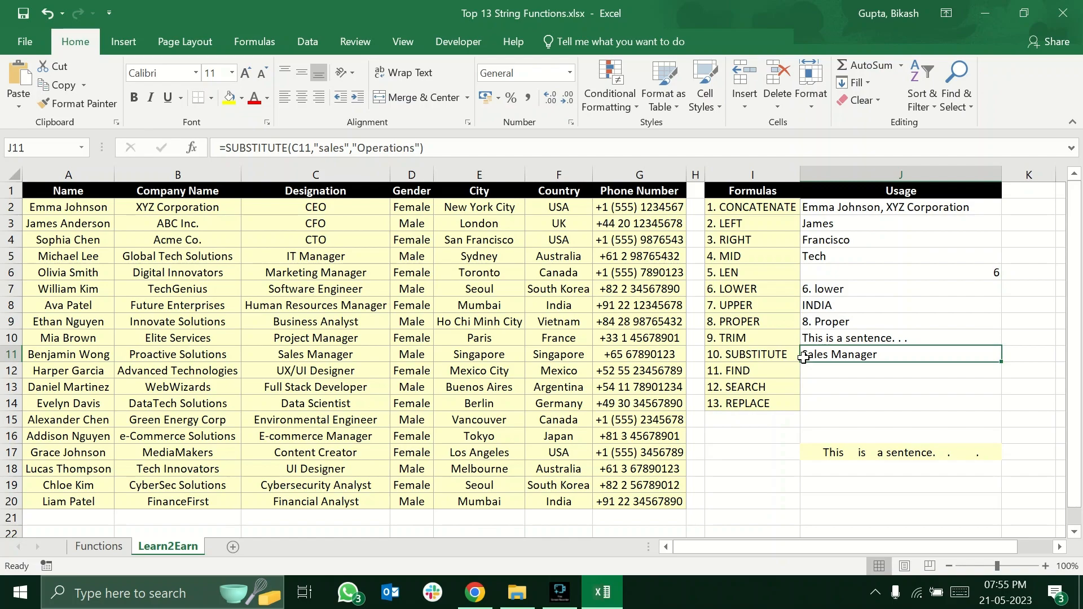
Enter =REPLACE(C14,6,9,"Analyst") in J14 to replace the second word of the designation in C14.
{"action": "left_click", "coordinate": [786, 404]}
{"action": "left_click", "coordinate": [827, 404]}
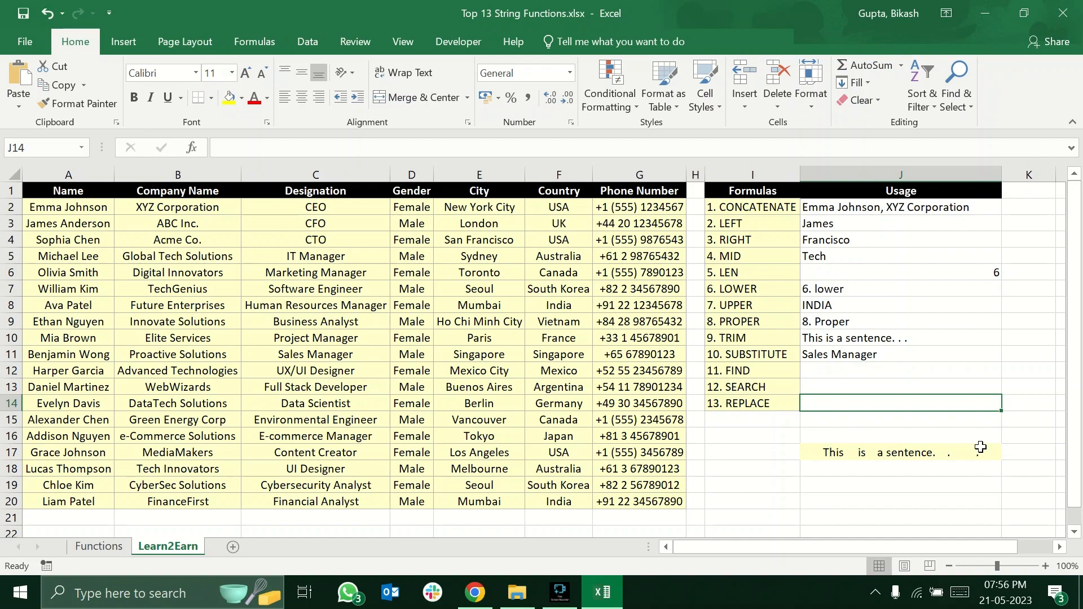
{"action": "type", "text": "=replace"}
{"action": "key", "text": "Tab"}
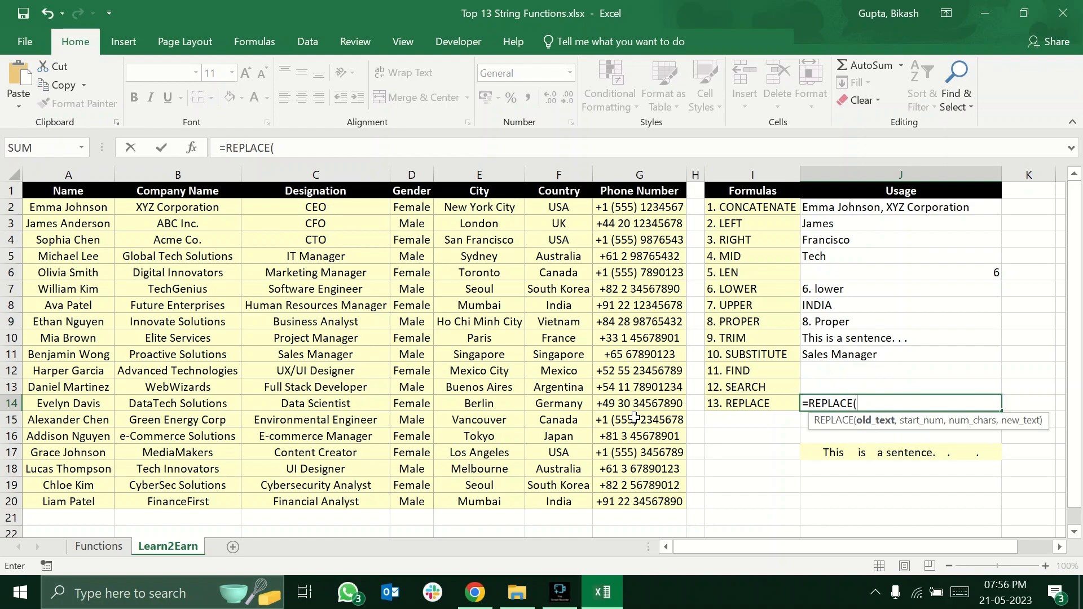
{"action": "left_click", "coordinate": [347, 406]}
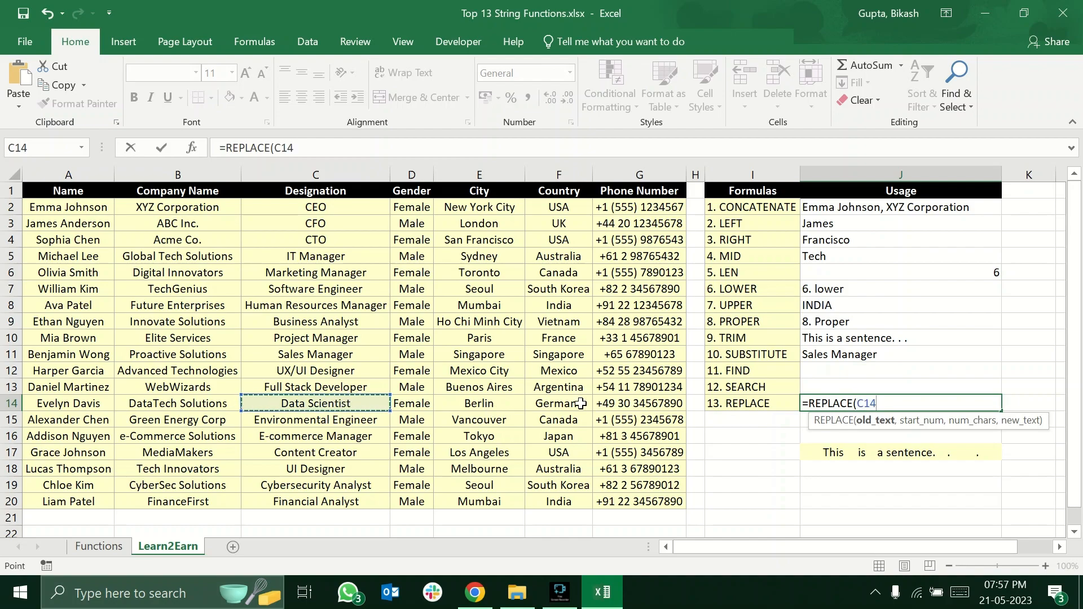
{"action": "type", "text": ","}
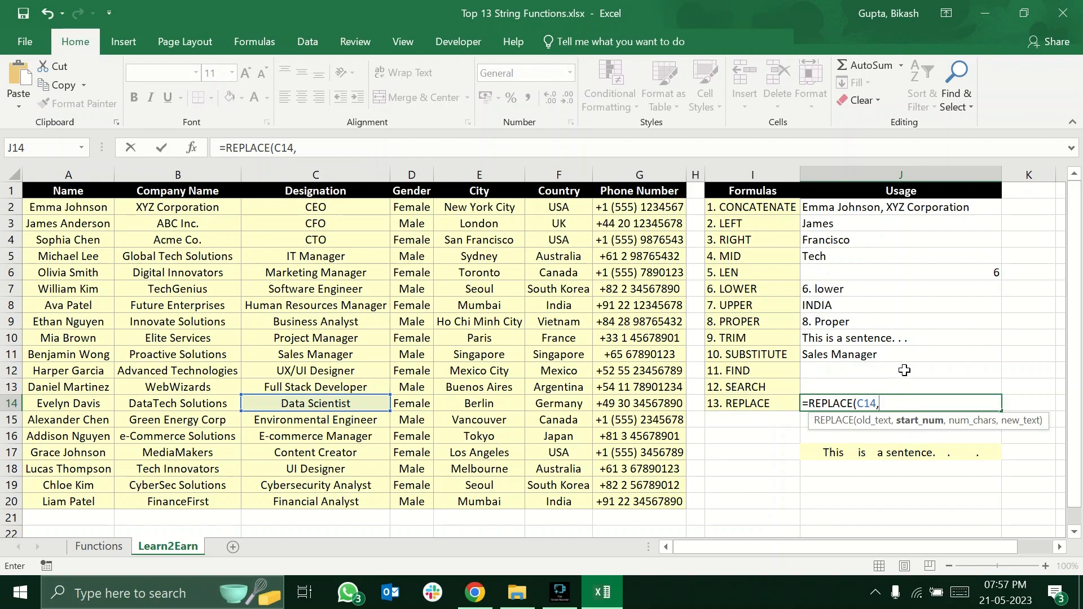
{"action": "type", "text": "6,"}
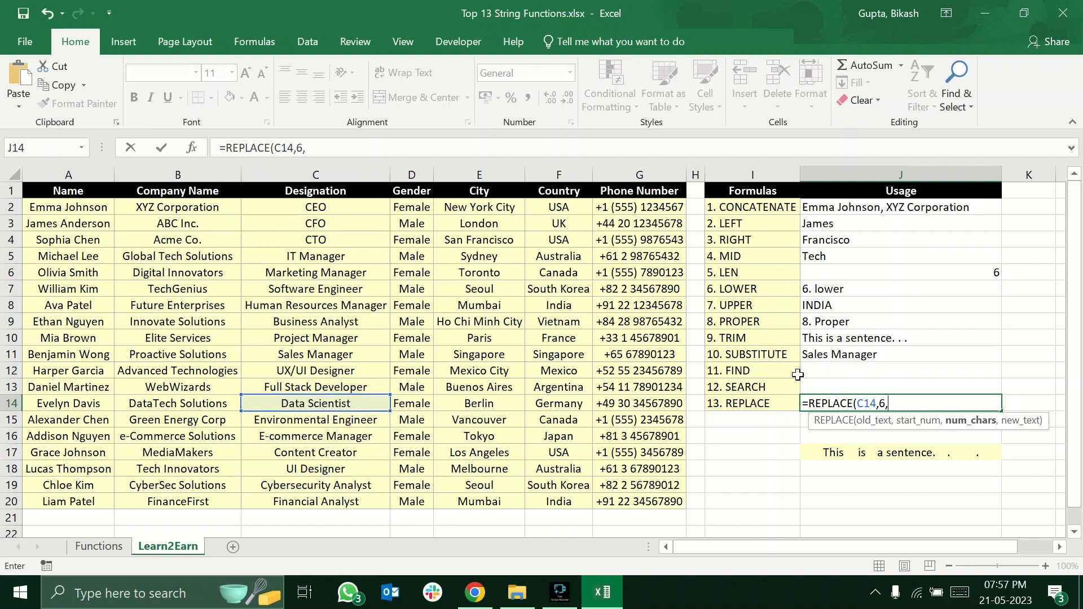
{"action": "type", "text": ",\"Analyst"}
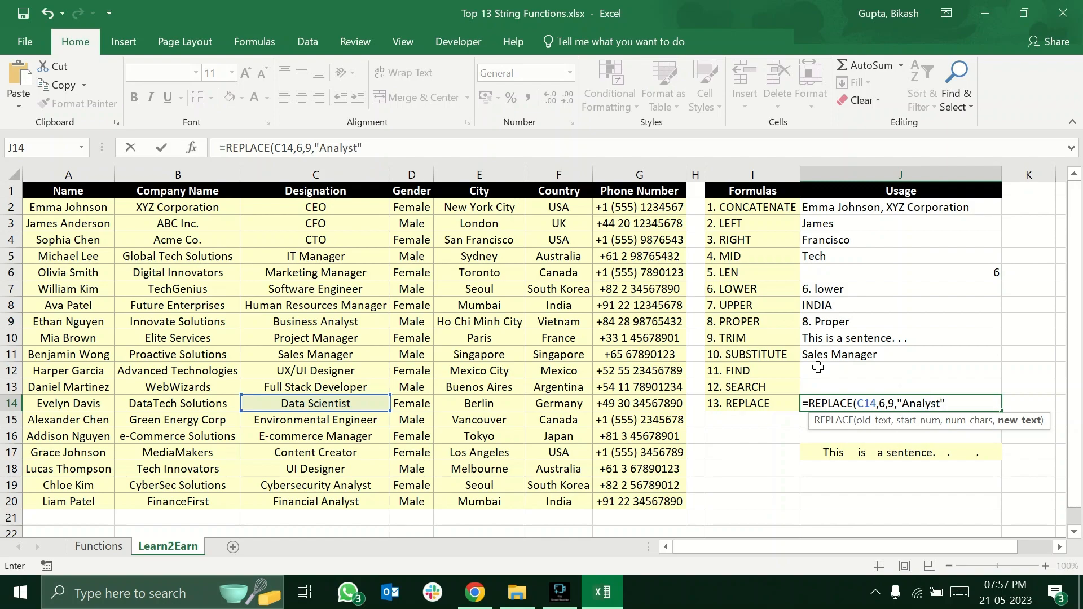
{"action": "key", "text": "Return"}
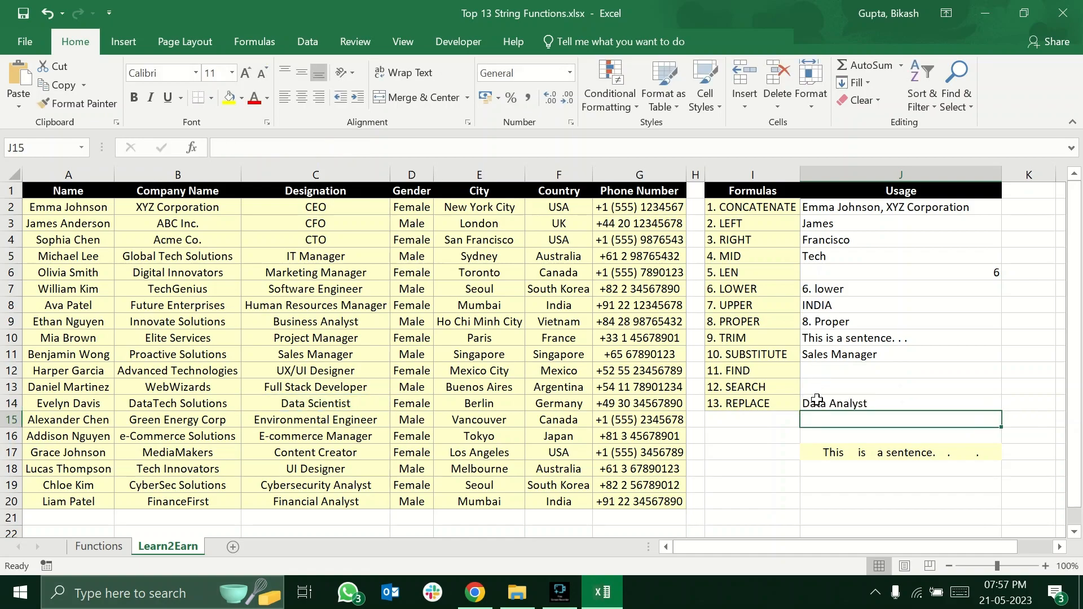
Compare the SUBSTITUTE formula in J11 with the REPLACE formula in J14 and how each specifies the text it changes.
{"action": "left_click", "coordinate": [896, 404]}
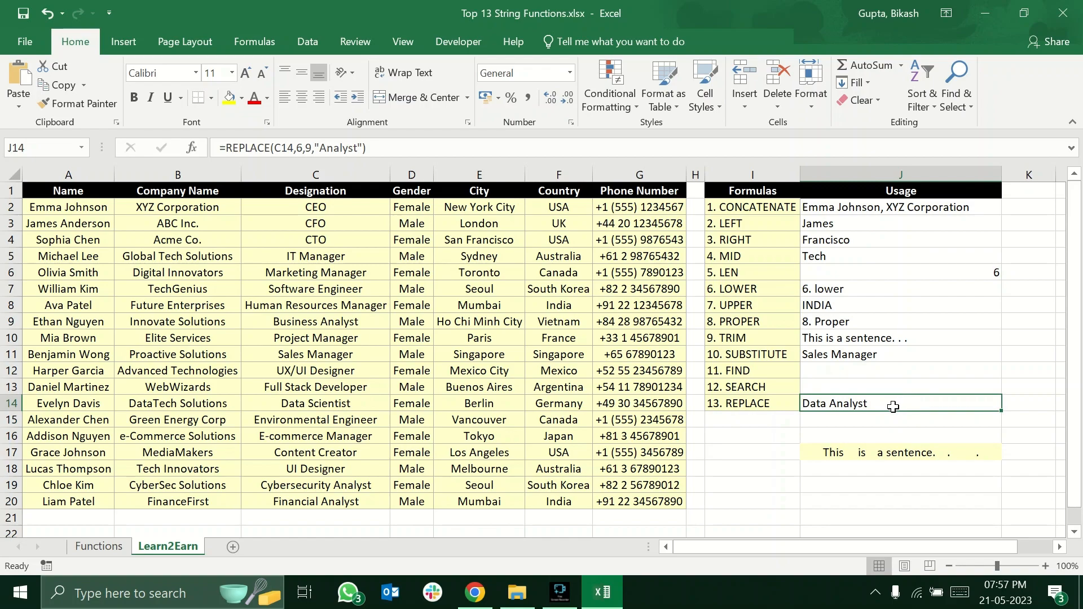
{"action": "left_click", "coordinate": [892, 354]}
{"action": "double_click", "coordinate": [894, 354]}
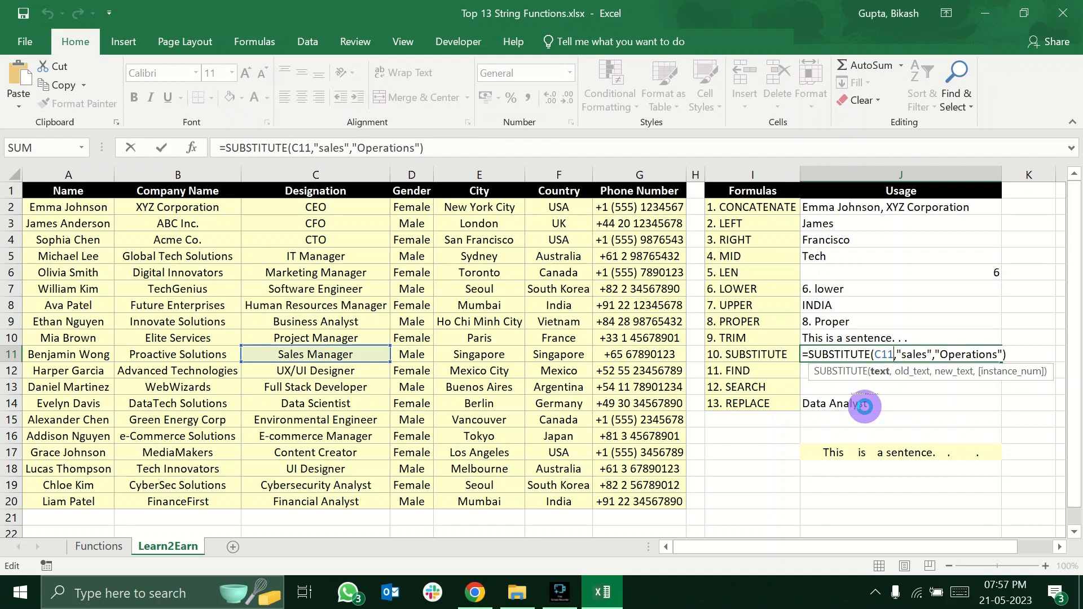
{"action": "key", "text": "Escape"}
{"action": "double_click", "coordinate": [864, 406]}
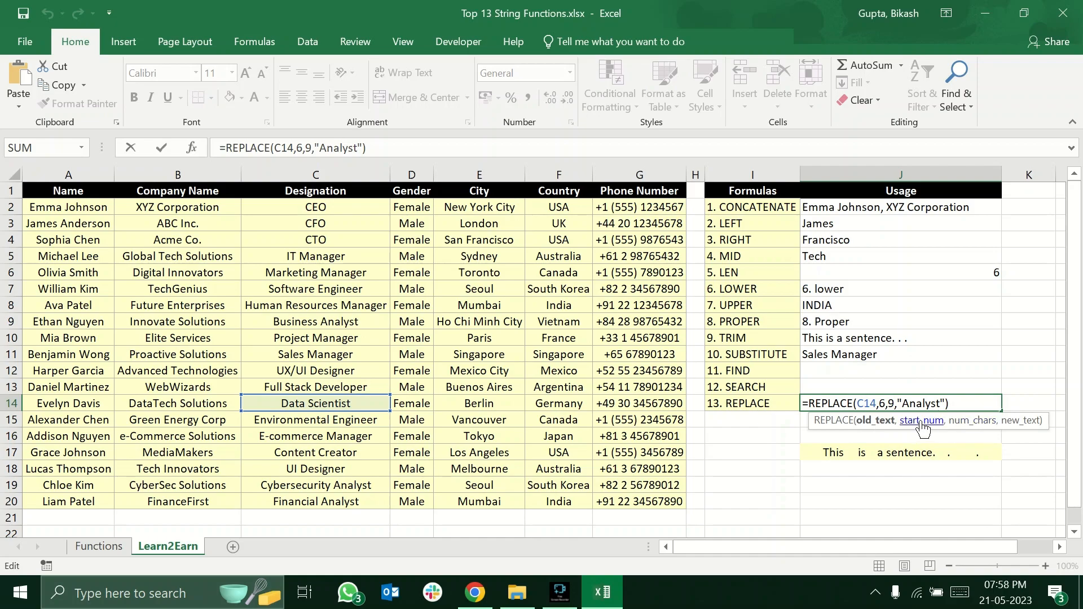
{"action": "left_click", "coordinate": [932, 387]}
{"action": "left_click", "coordinate": [869, 358]}
{"action": "left_click", "coordinate": [866, 409]}
{"action": "left_click", "coordinate": [890, 360]}
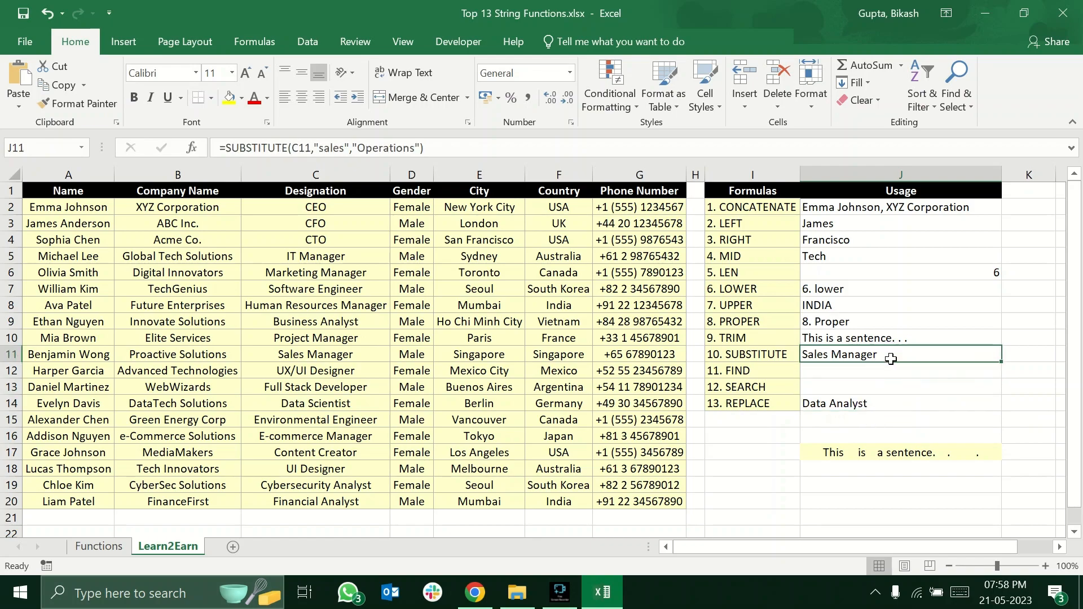
{"action": "left_click", "coordinate": [887, 359]}
{"action": "left_click", "coordinate": [876, 406]}
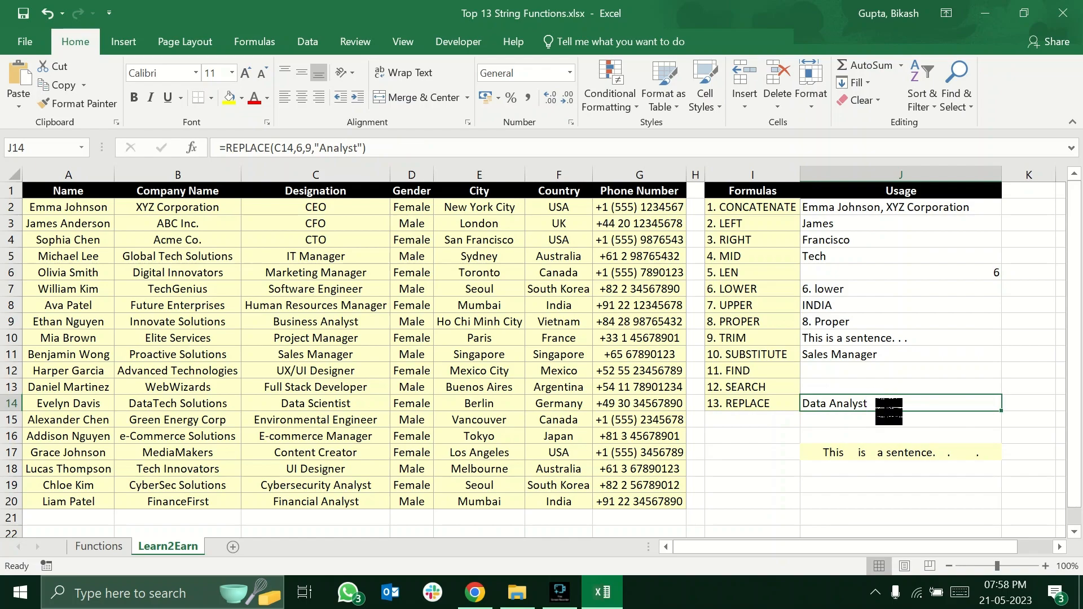
Examine the start_num and num_chars arguments of REPLACE in J14 against the old_text argument of SUBSTITUTE in J11.
{"action": "double_click", "coordinate": [880, 405]}
{"action": "left_click", "coordinate": [884, 404]}
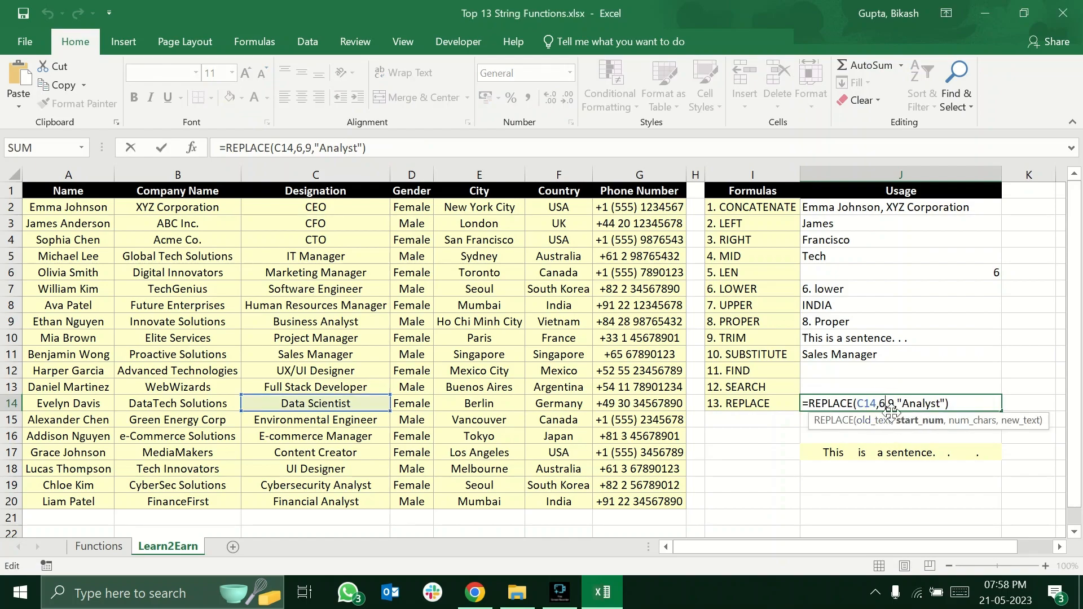
{"action": "left_click_drag", "start_coordinate": [878, 404], "coordinate": [897, 406]}
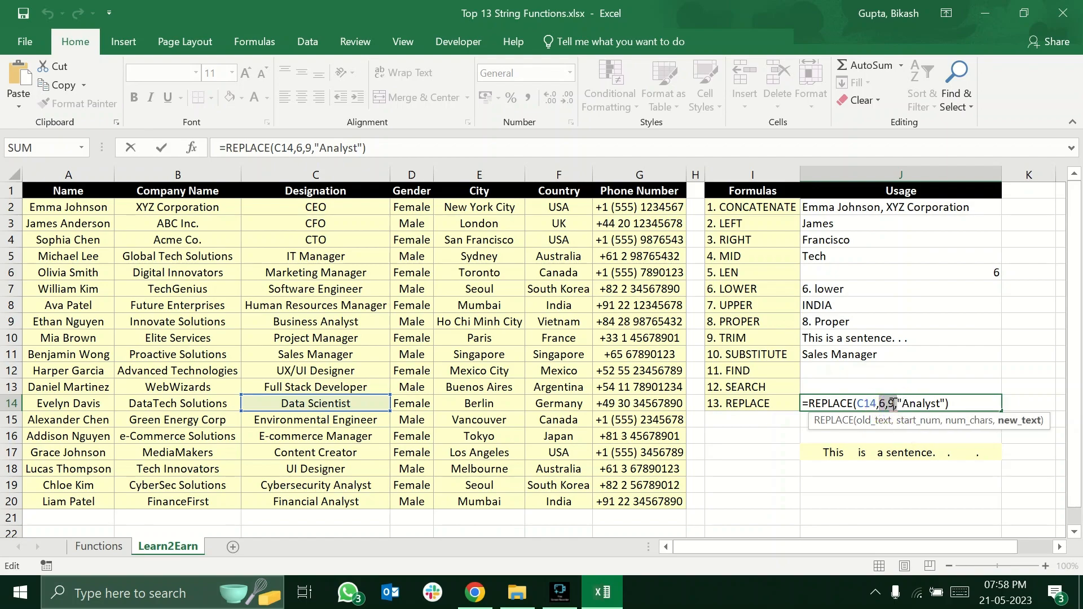
{"action": "left_click", "coordinate": [886, 353]}
{"action": "key", "text": "ctrl+Return"}
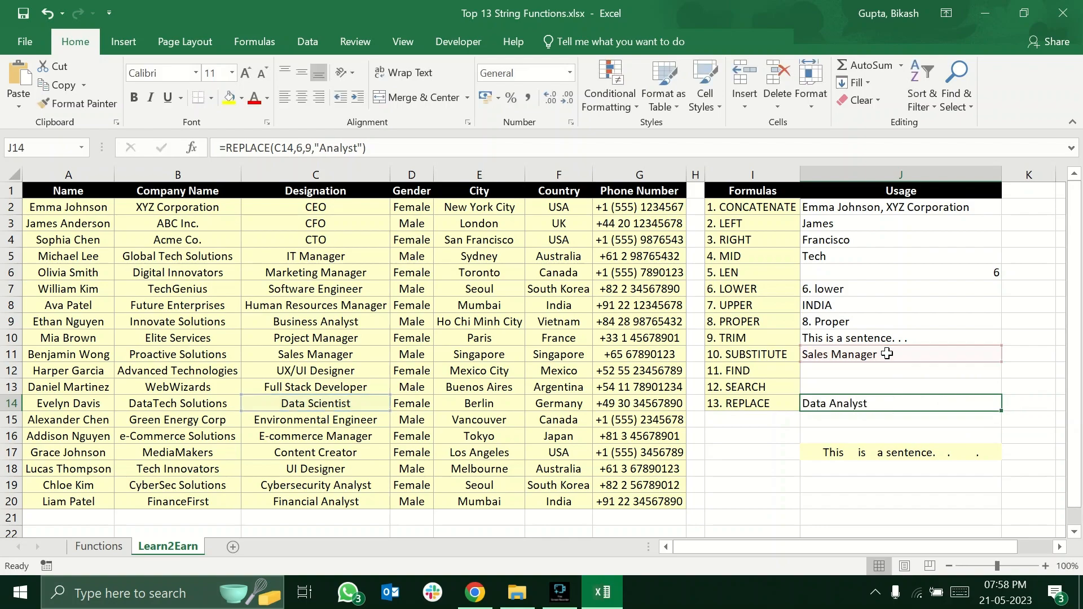
{"action": "double_click", "coordinate": [887, 353]}
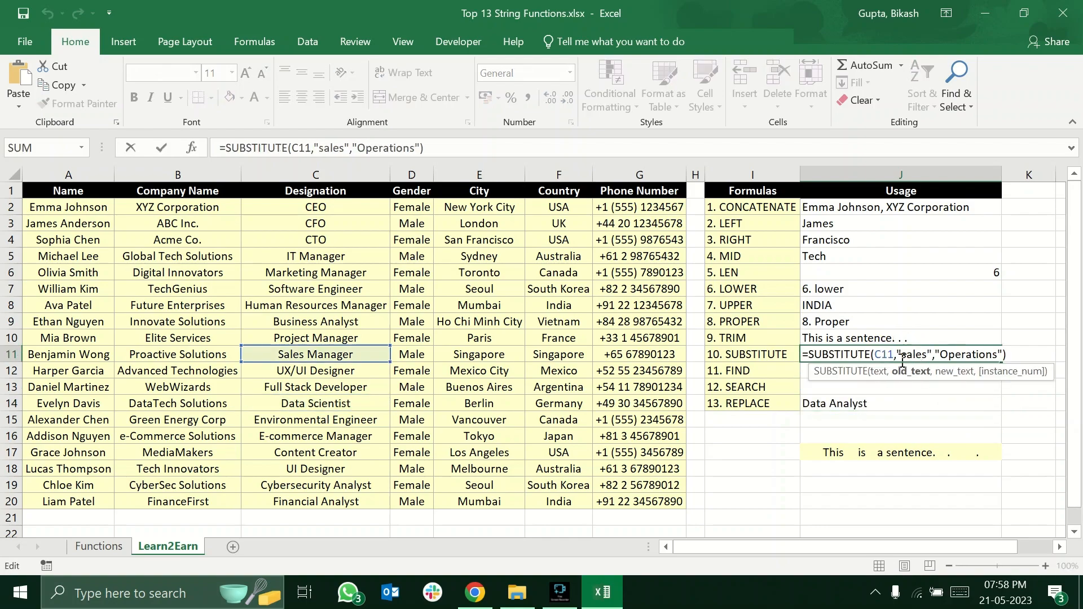
{"action": "left_click", "coordinate": [908, 355]}
{"action": "key", "text": "Escape"}
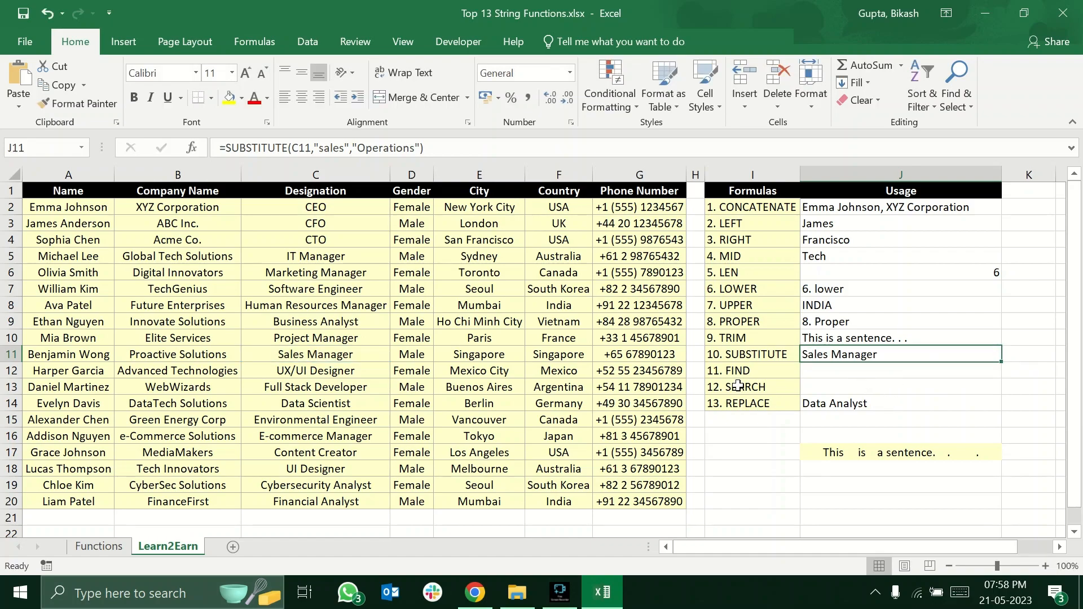
Read the FIND and SEARCH descriptions on the Functions sheet, checking what each says about case sensitivity.
{"action": "left_click", "coordinate": [814, 375]}
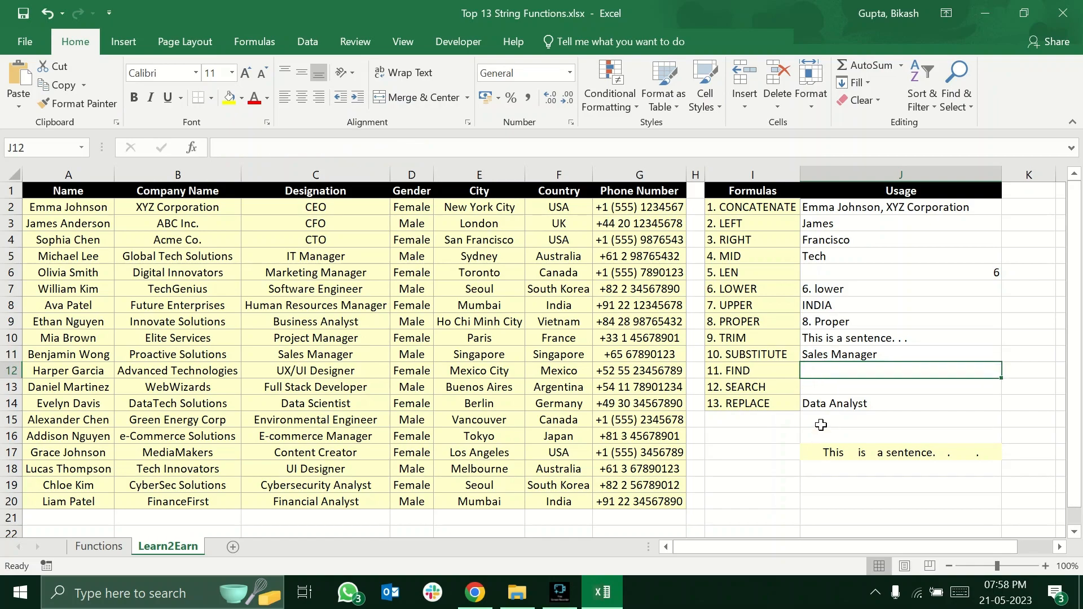
{"action": "left_click", "coordinate": [99, 546]}
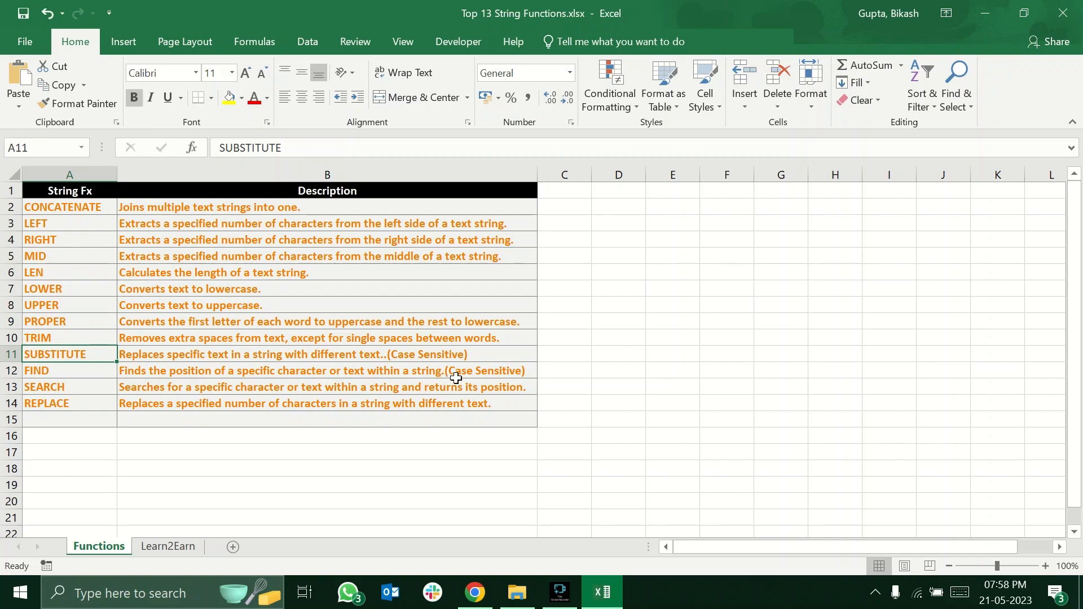
{"action": "left_click", "coordinate": [476, 372]}
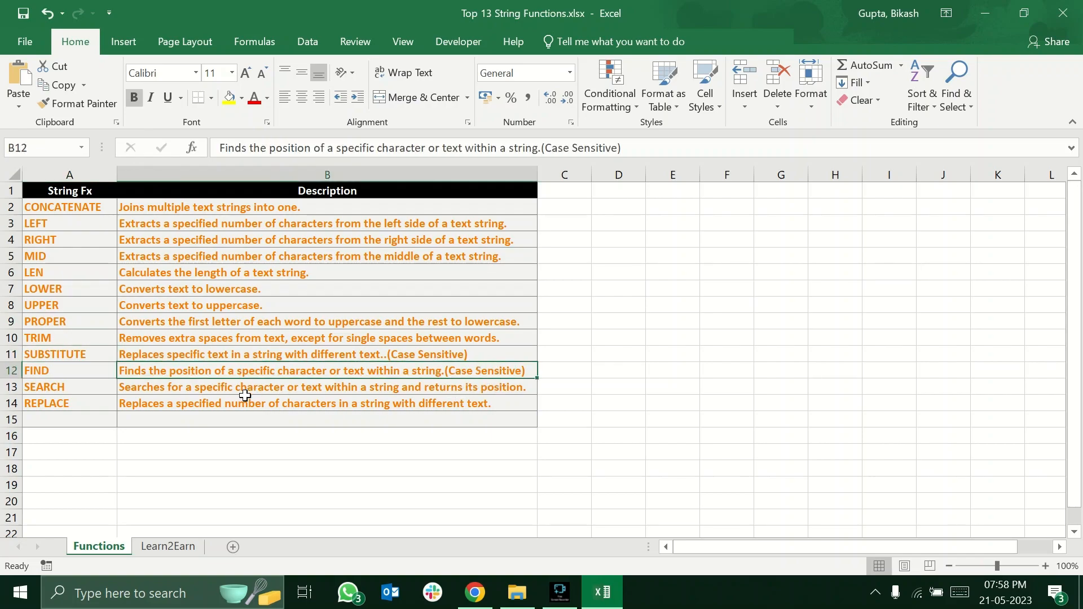
{"action": "left_click", "coordinate": [79, 385]}
{"action": "left_click", "coordinate": [156, 388]}
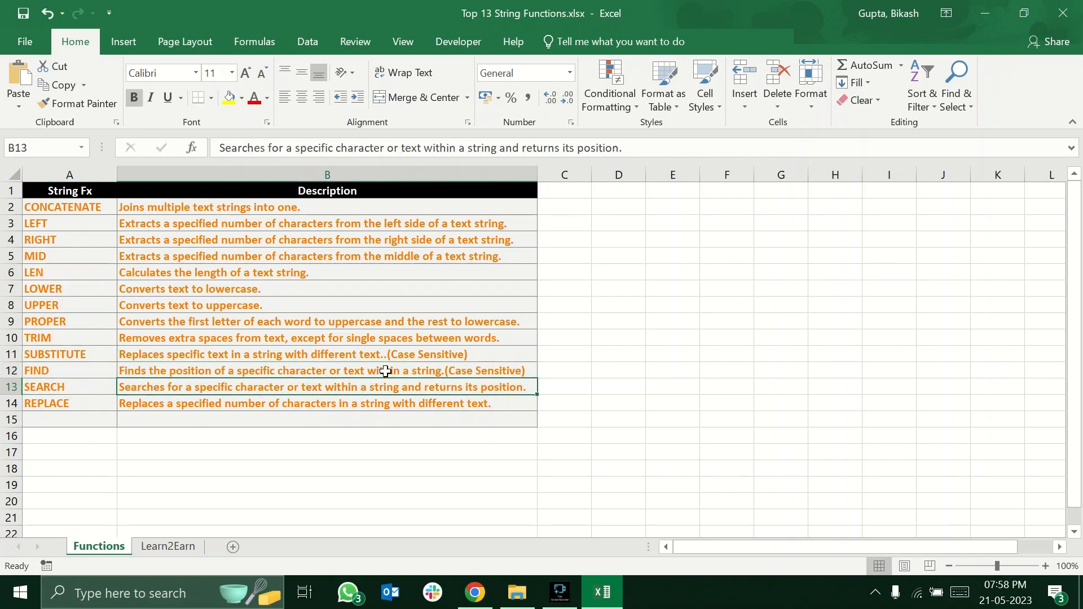
Enter =FIND("x",E12) in J12 of the Learn2Earn sheet and check the result against the city name in E12.
{"action": "left_click", "coordinate": [172, 548]}
{"action": "type", "text": "="}
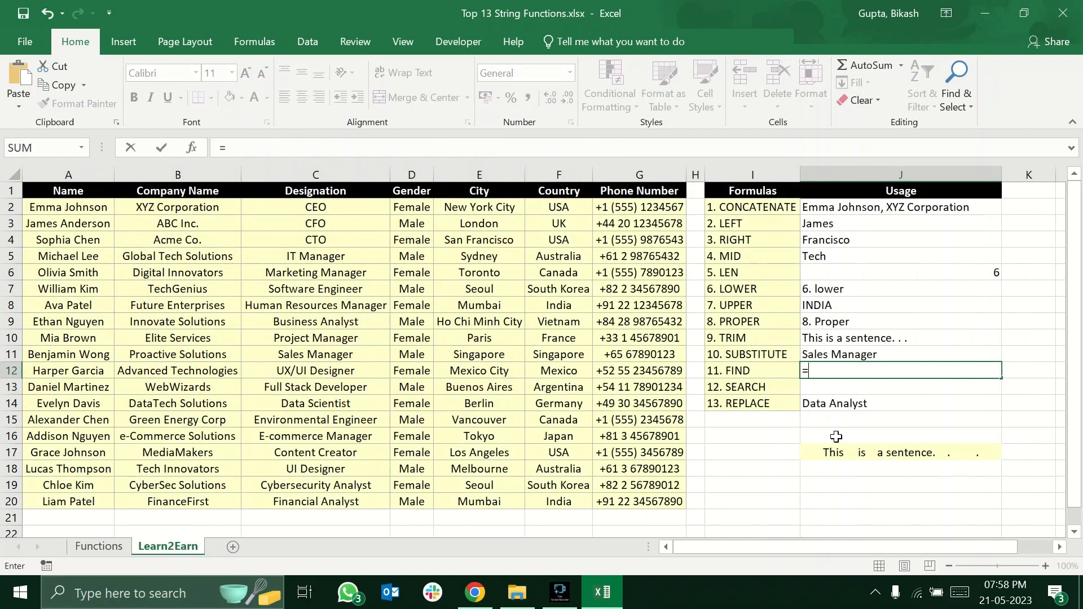
{"action": "type", "text": "find"}
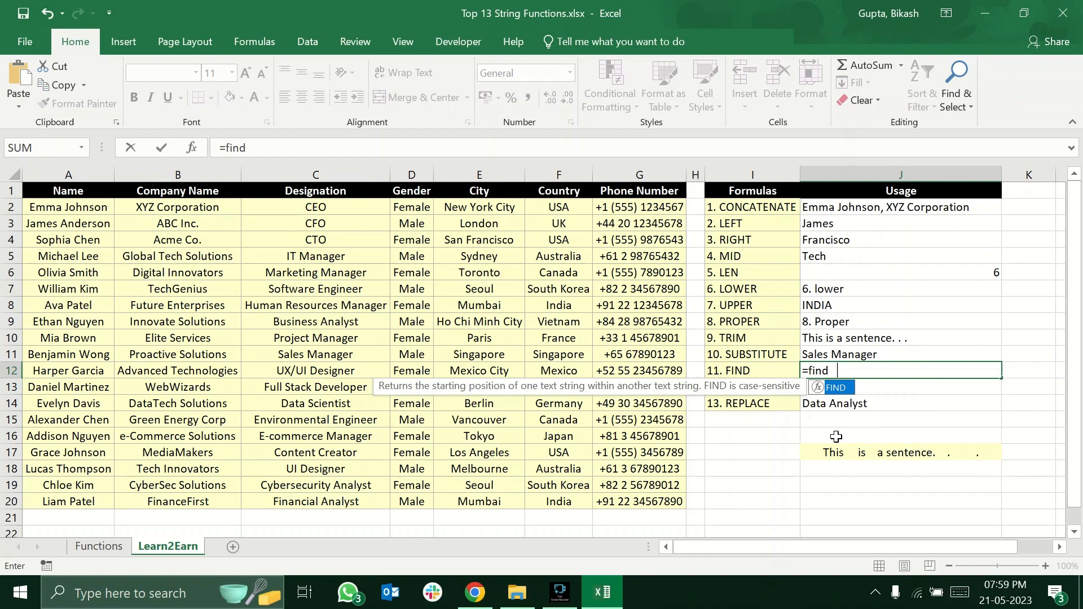
{"action": "key", "text": "Tab"}
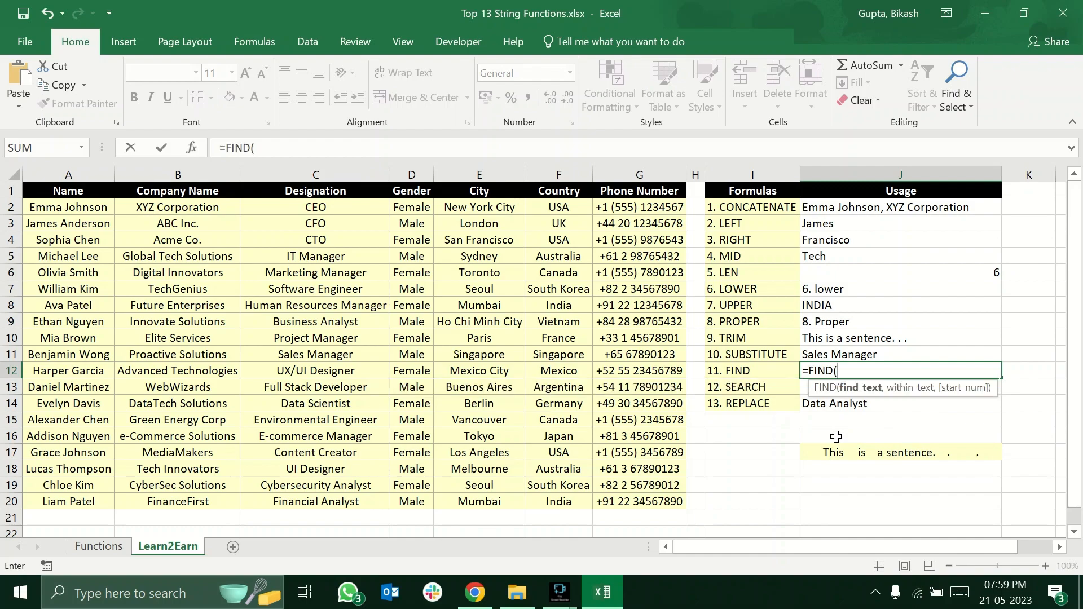
{"action": "key", "text": "alt+Tab"}
{"action": "left_click", "coordinate": [861, 372]}
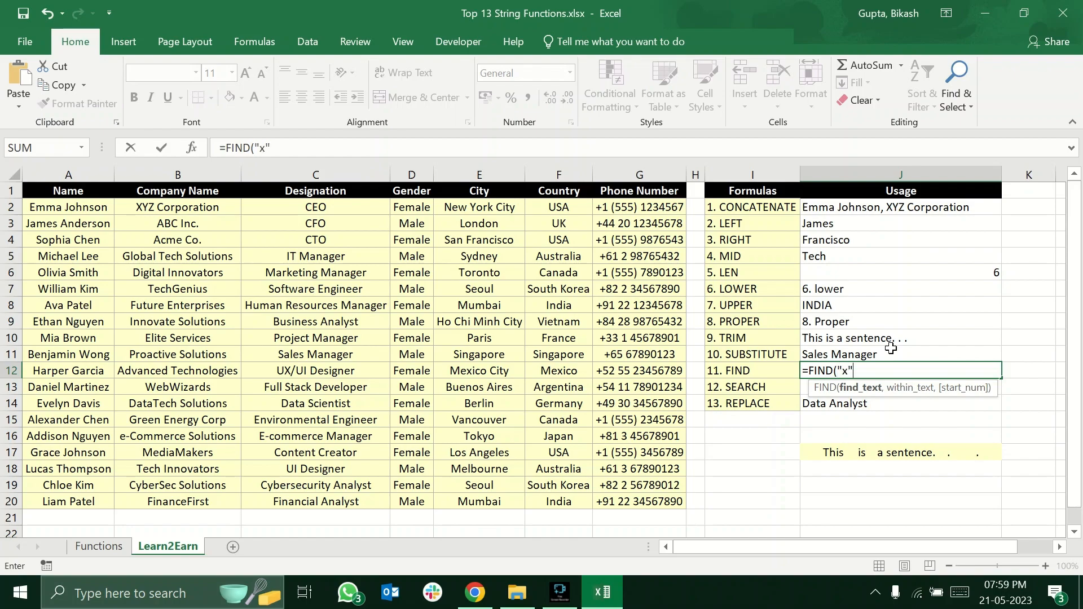
{"action": "type", "text": ","}
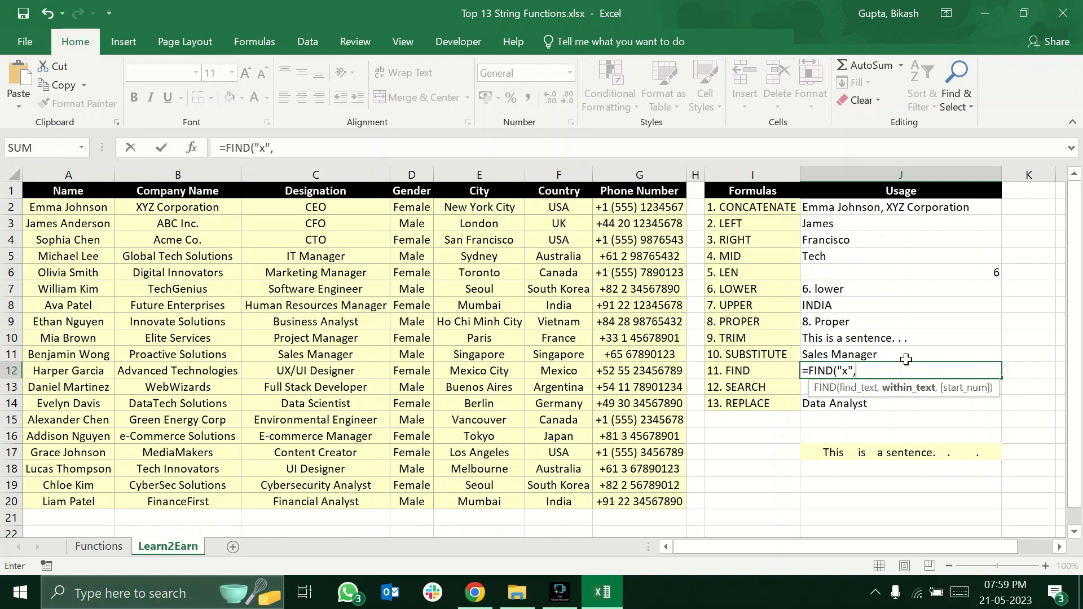
{"action": "left_click", "coordinate": [497, 370]}
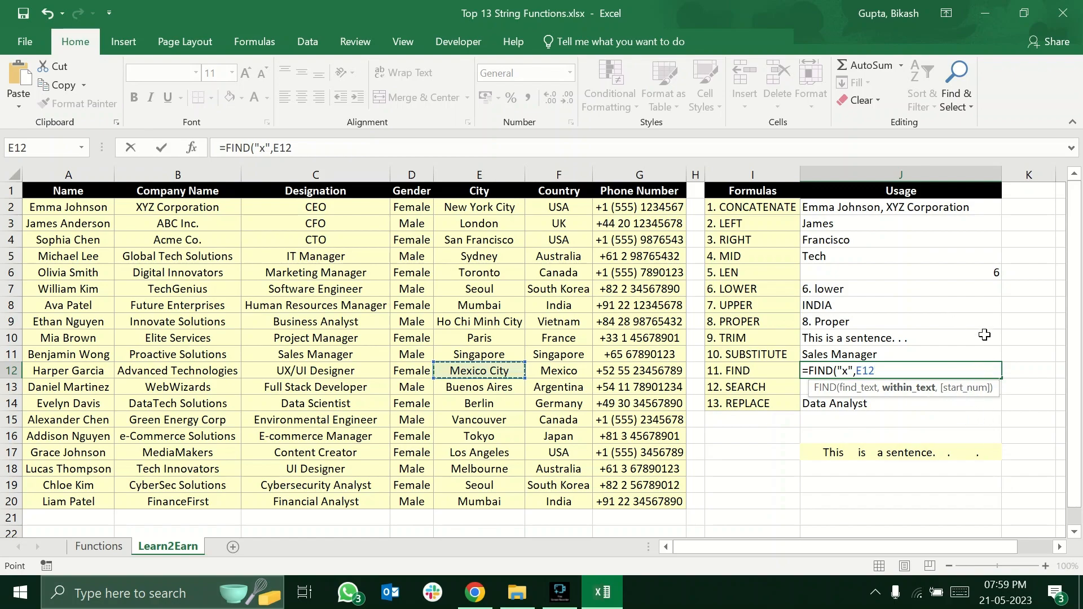
{"action": "type", "text": ")"}
{"action": "key", "text": "Return"}
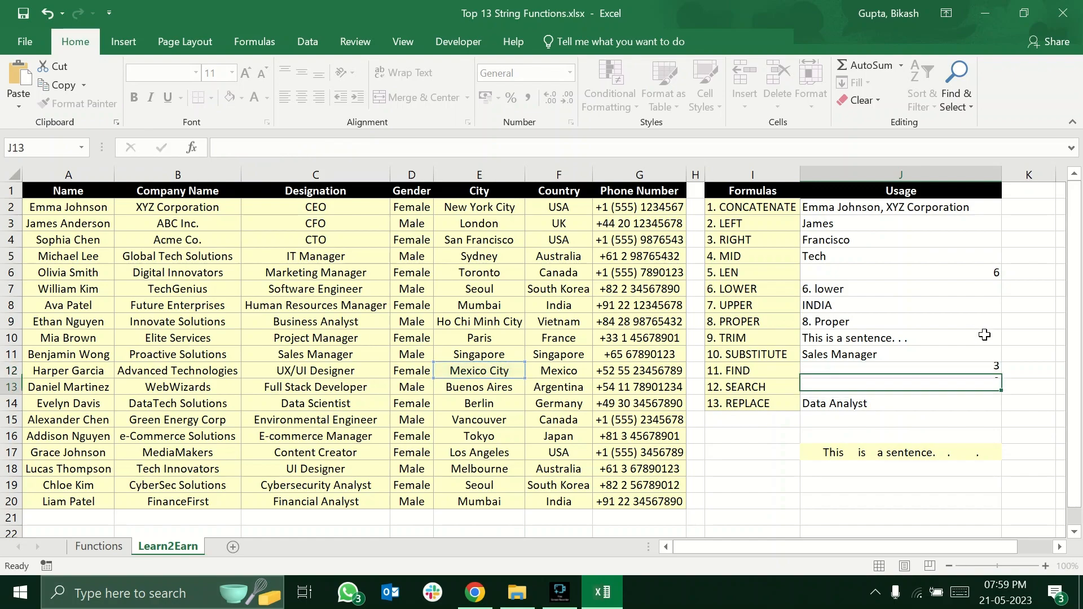
{"action": "left_click", "coordinate": [883, 370]}
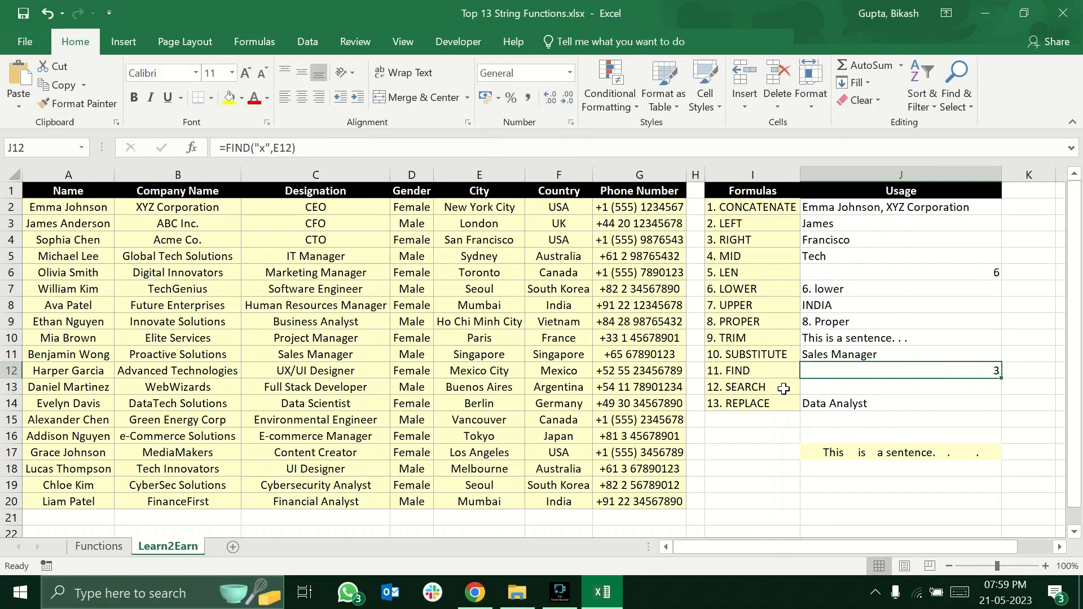
{"action": "left_click", "coordinate": [475, 370]}
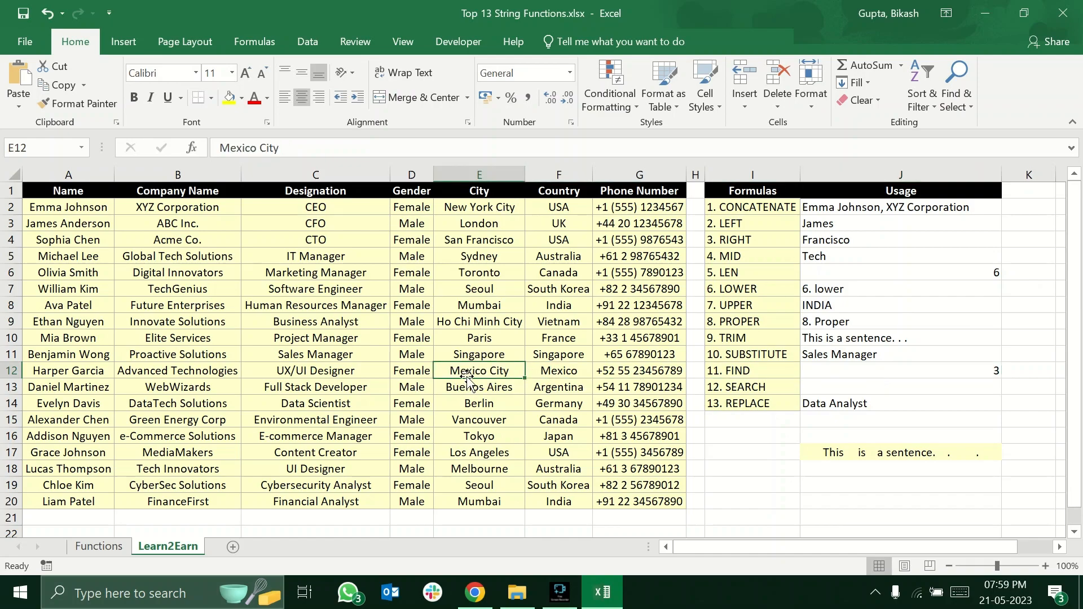
Change the find text in the J12 FIND formula to "i" and compare the result with the city name in E12.
{"action": "left_click", "coordinate": [847, 371]}
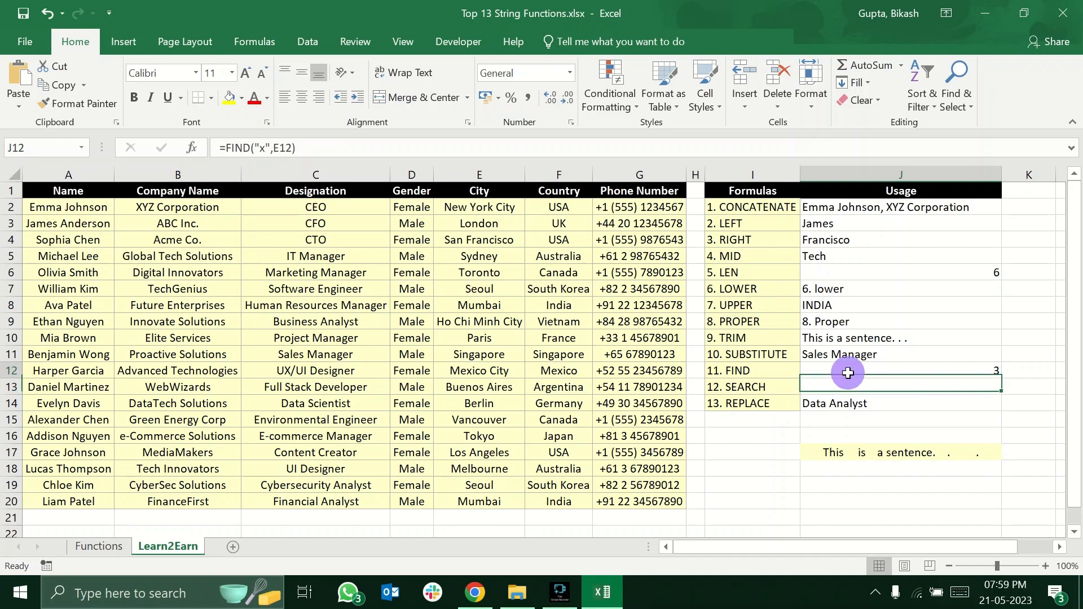
{"action": "double_click", "coordinate": [849, 372]}
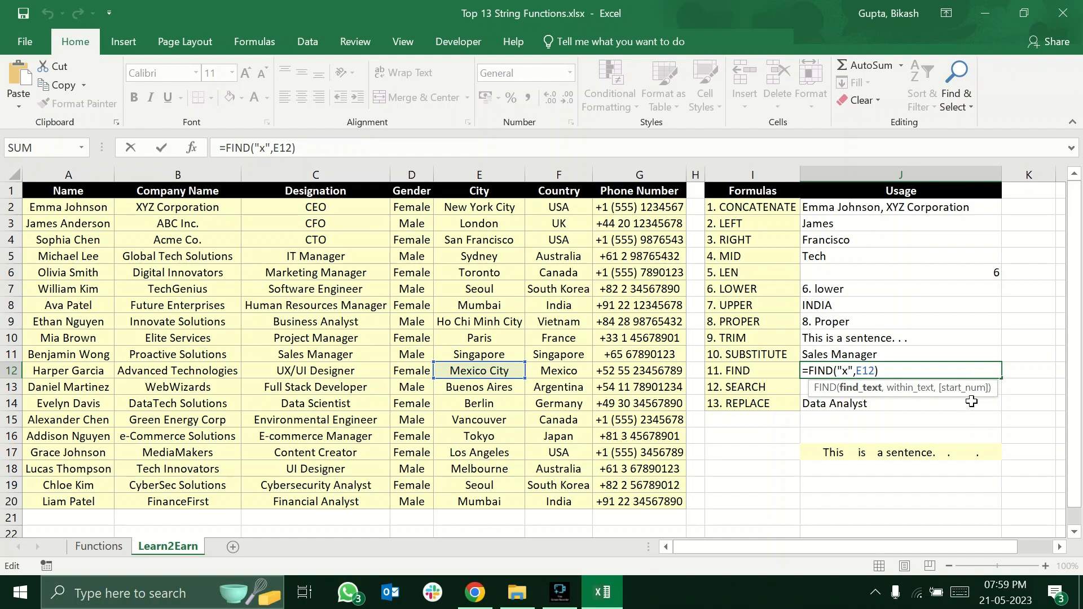
{"action": "left_click", "coordinate": [847, 370]}
{"action": "key", "text": "BackSpace"}
{"action": "type", "text": "i"}
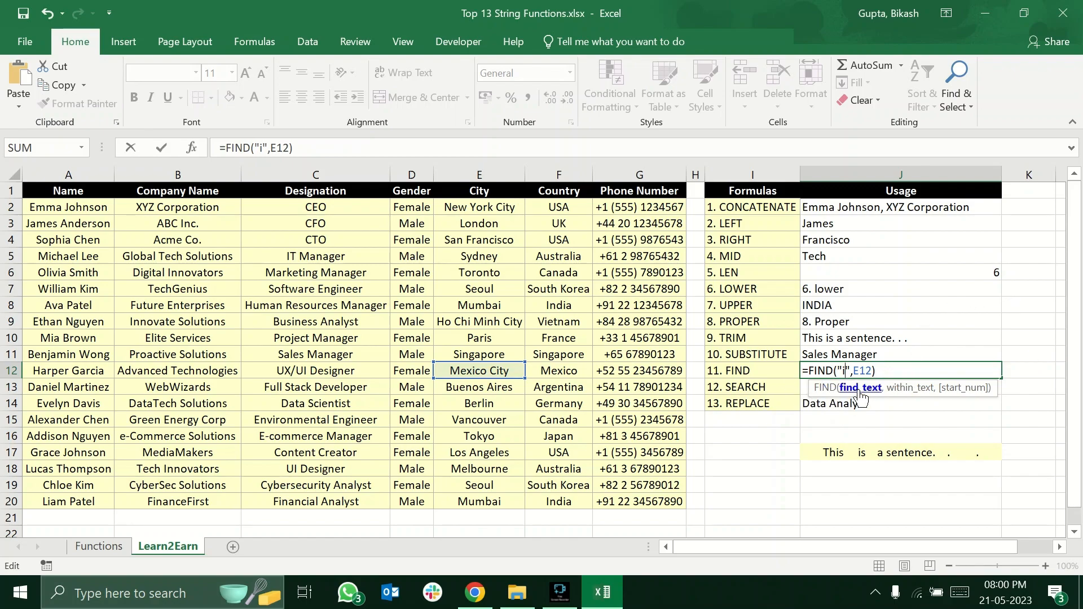
{"action": "key", "text": "Return"}
{"action": "left_click", "coordinate": [870, 370]}
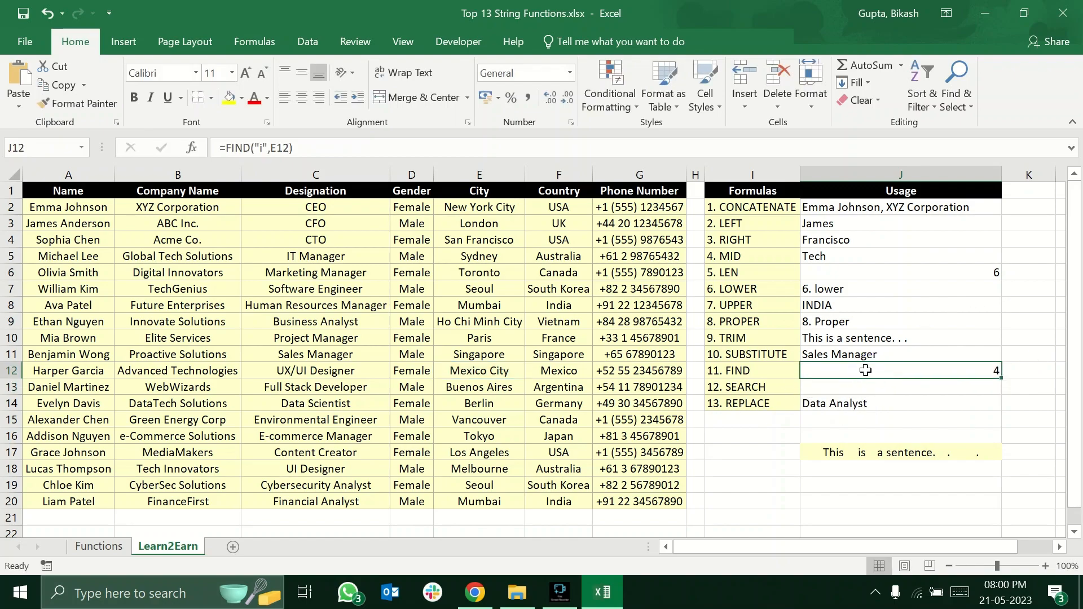
{"action": "left_click", "coordinate": [471, 372]}
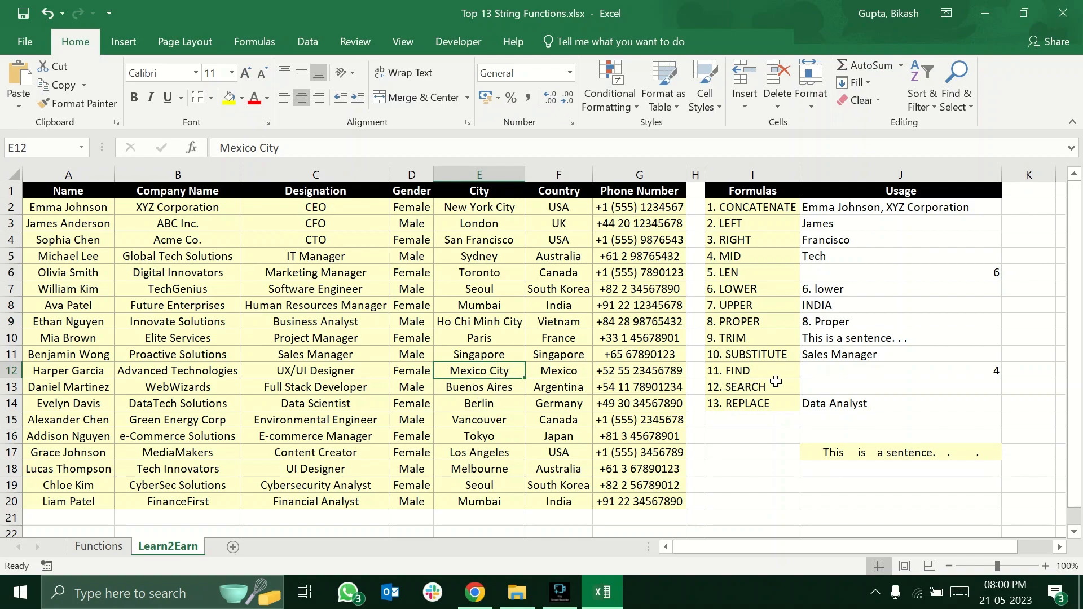
{"action": "double_click", "coordinate": [835, 371]}
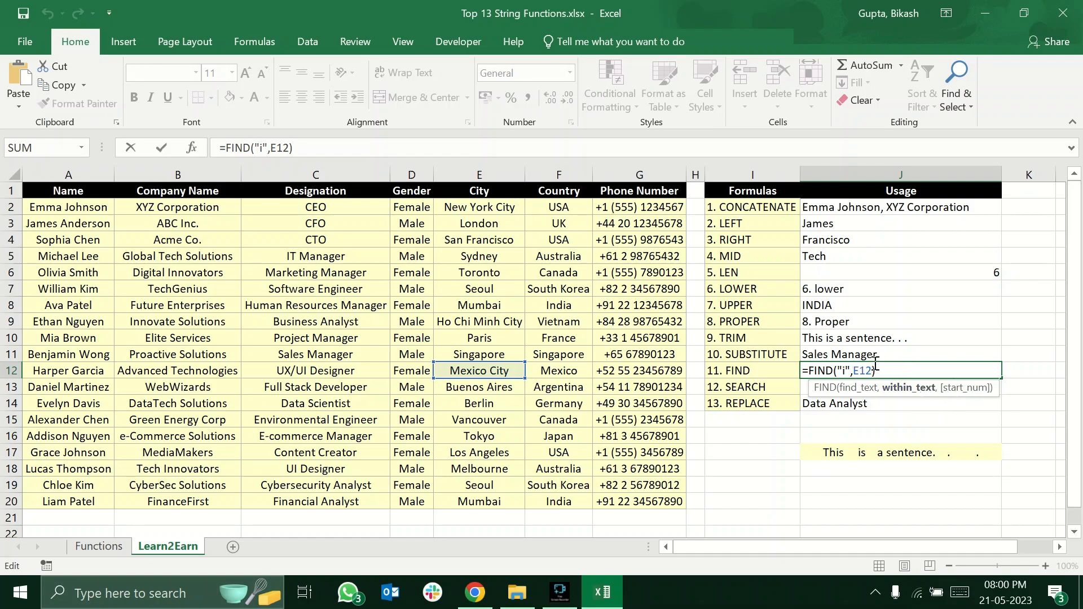
{"action": "key", "text": "Return"}
{"action": "type", "text": ","}
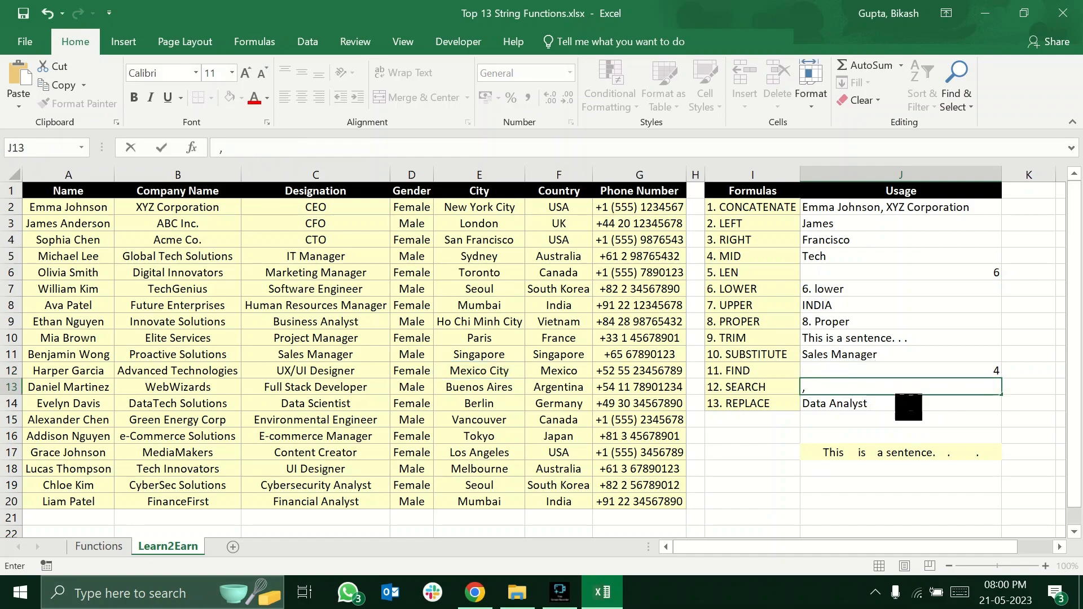
{"action": "key", "text": "Escape"}
Add a start number of 5 to the J12 formula, making it =FIND("i",E12,5), and check the result.
{"action": "double_click", "coordinate": [905, 371]}
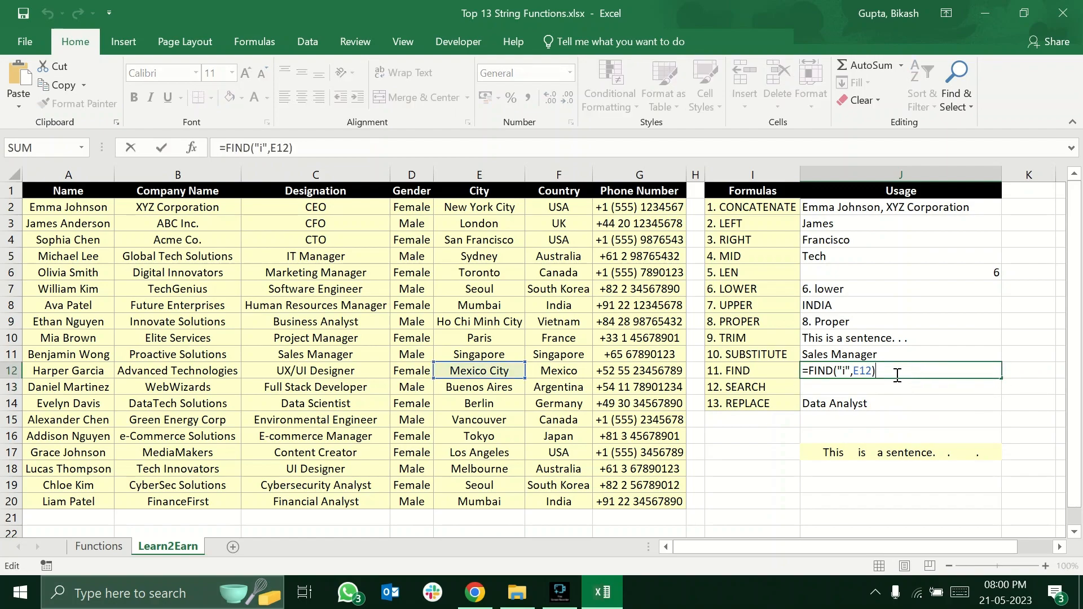
{"action": "left_click", "coordinate": [871, 372]}
{"action": "type", "text": ","}
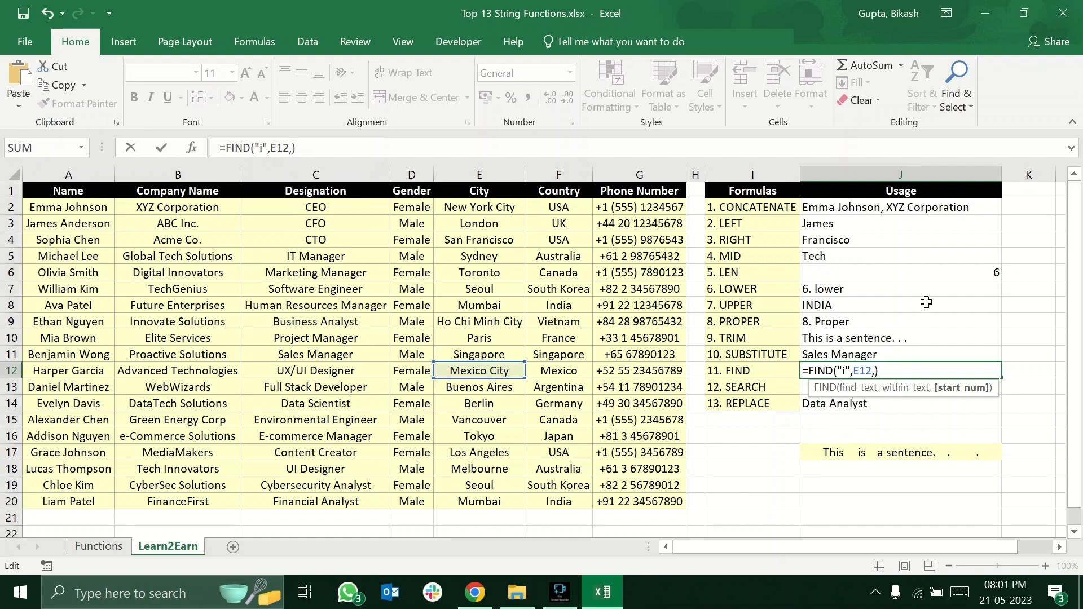
{"action": "type", "text": "5"}
{"action": "key", "text": "Return"}
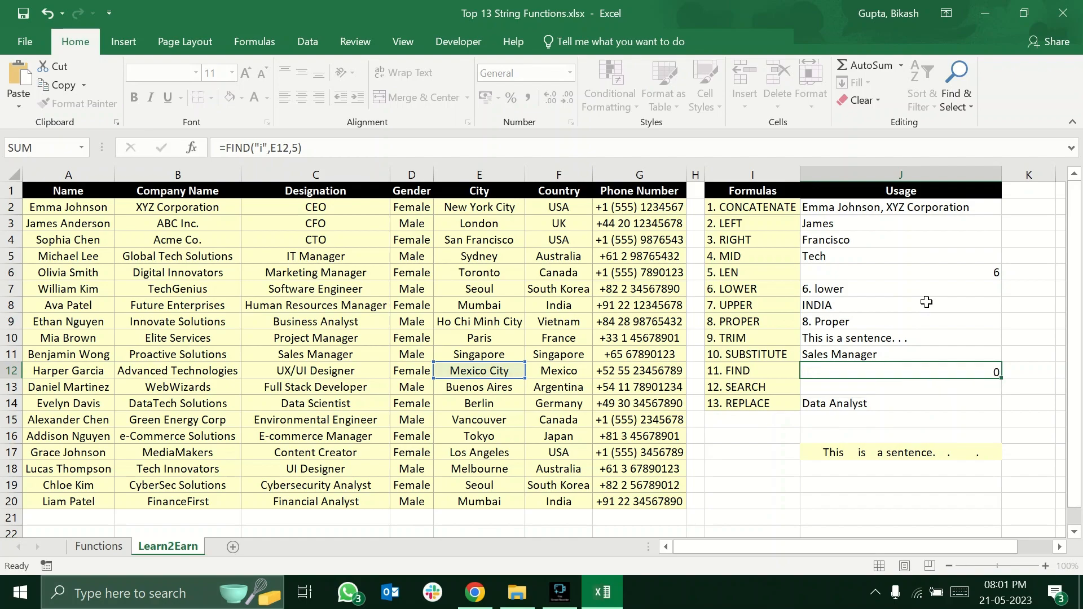
{"action": "left_click", "coordinate": [953, 371]}
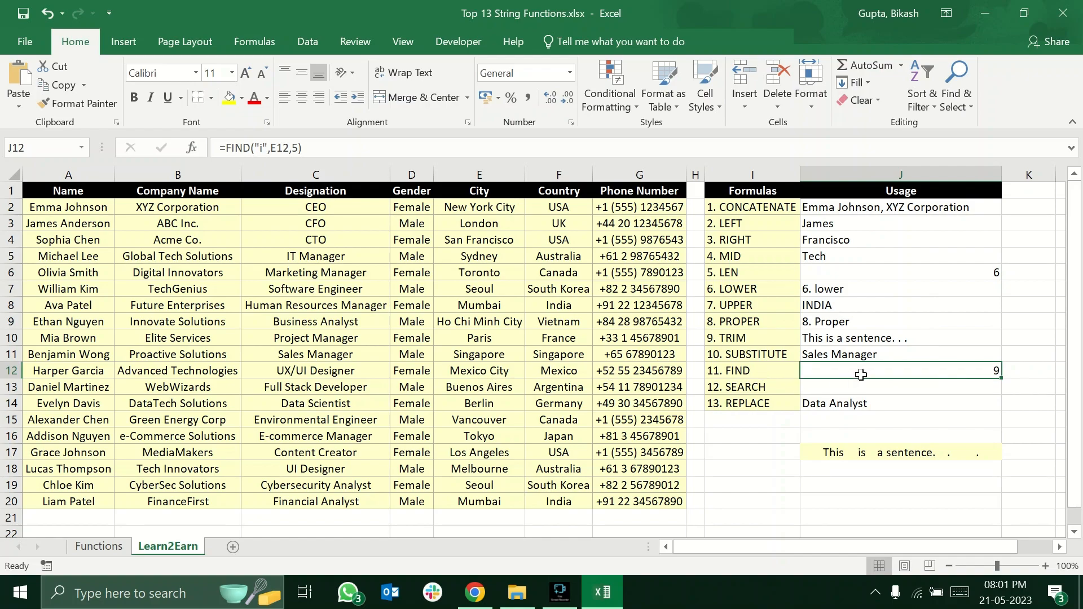
Change the start number in the J12 FIND formula to 4 and compare the result with the city name in E12.
{"action": "double_click", "coordinate": [859, 374]}
{"action": "left_click", "coordinate": [882, 371]}
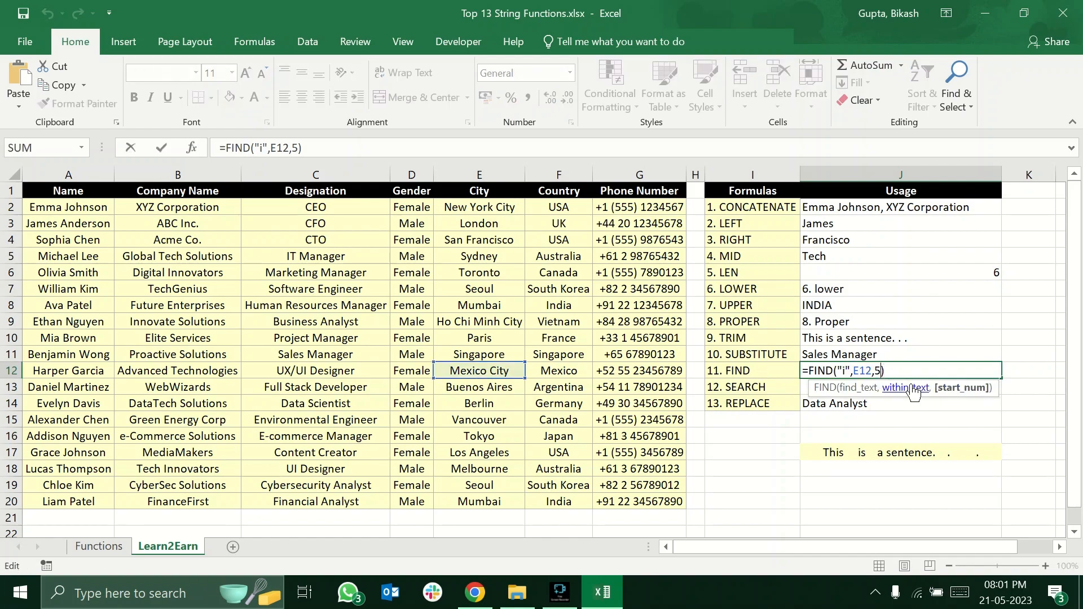
{"action": "key", "text": "BackSpace"}
{"action": "type", "text": "4"}
{"action": "key", "text": "Return"}
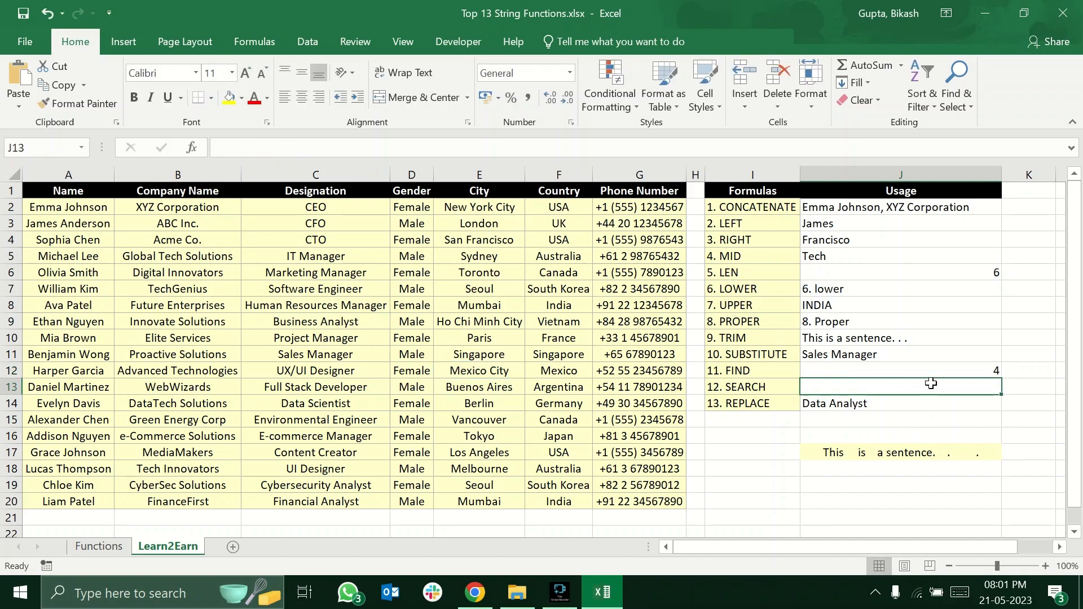
{"action": "left_click", "coordinate": [957, 371]}
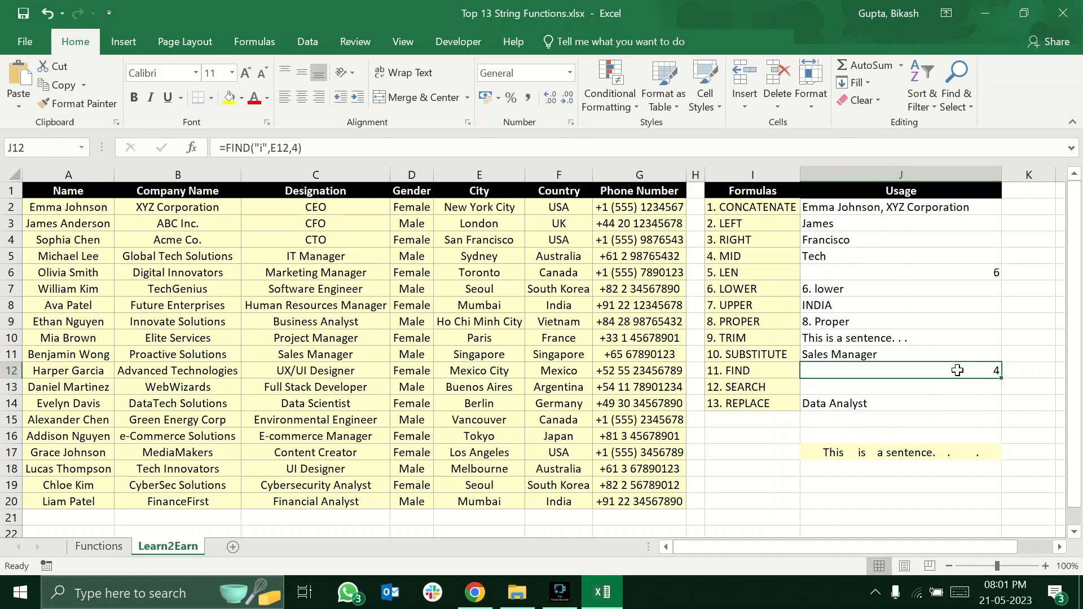
{"action": "left_click", "coordinate": [471, 376]}
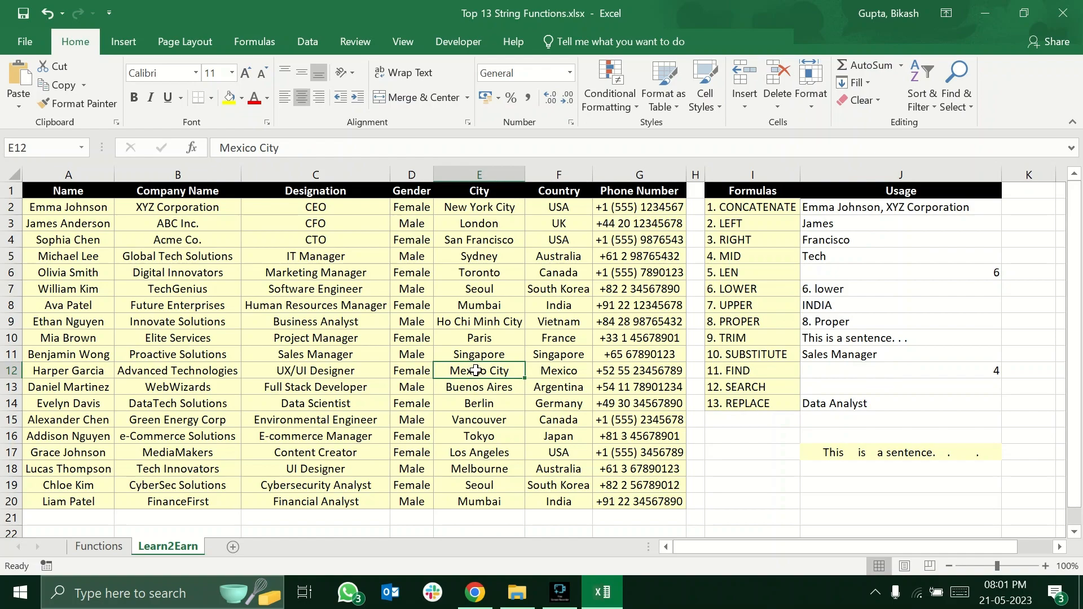
{"action": "left_click", "coordinate": [932, 371]}
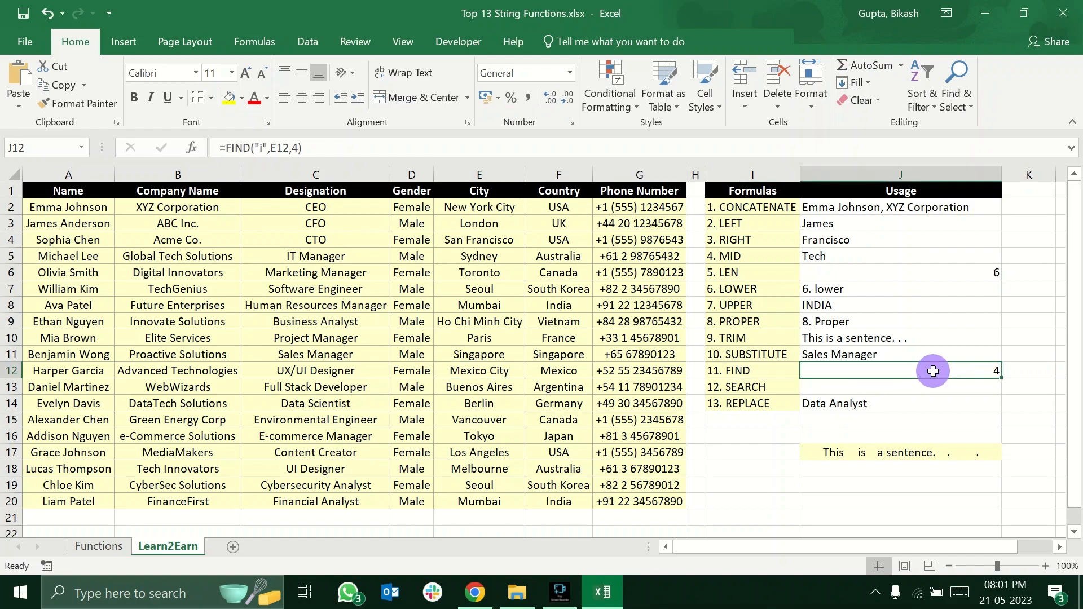
Enter =SEARCH("b",E13) in J13 beside the SEARCH label and check its result.
{"action": "left_click", "coordinate": [908, 386]}
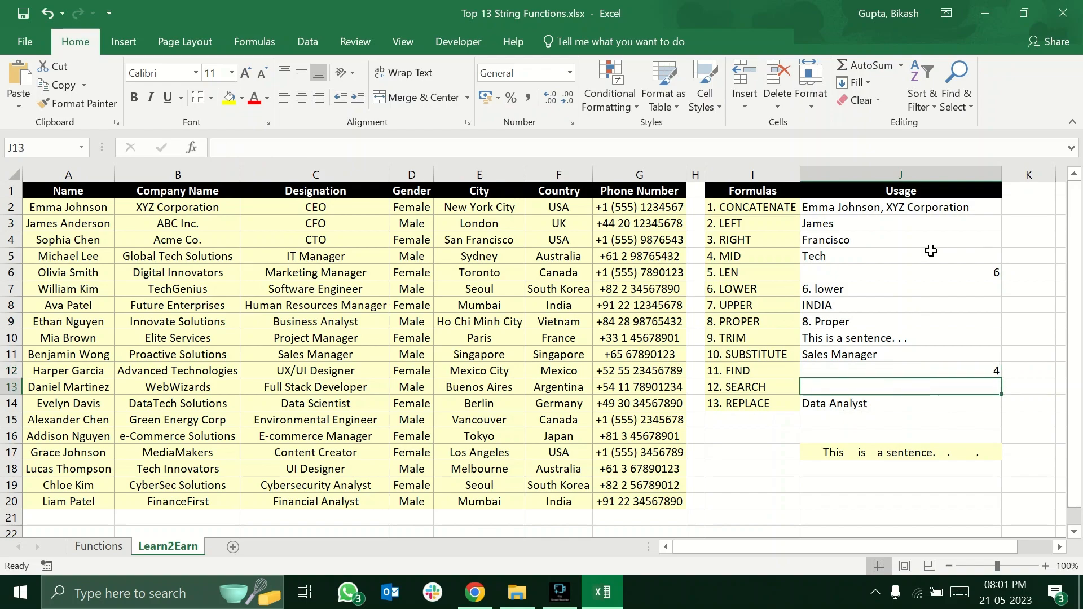
{"action": "type", "text": "=search"}
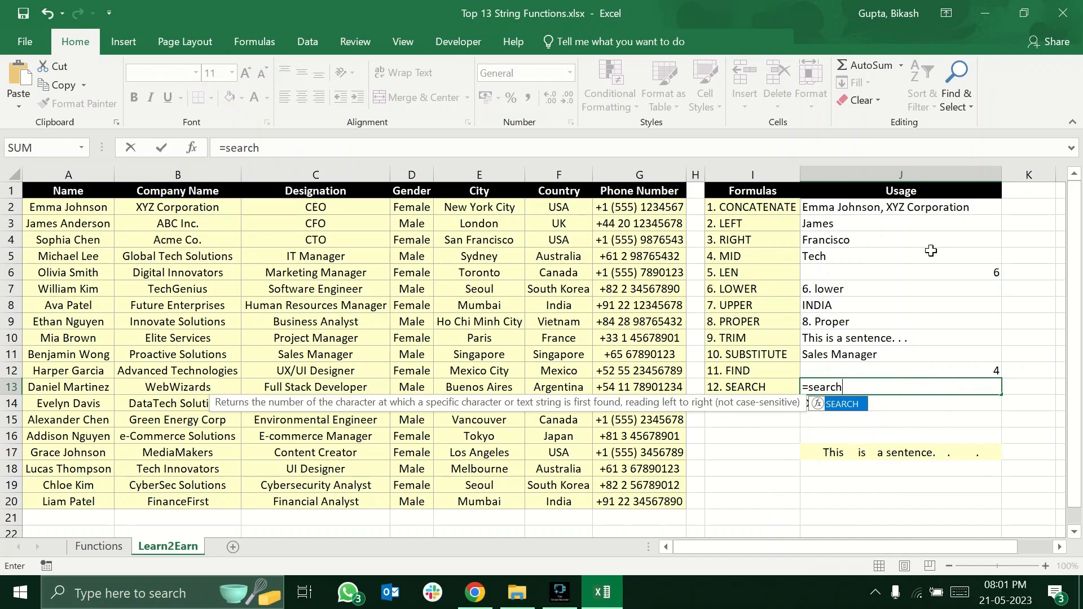
{"action": "key", "text": "Tab"}
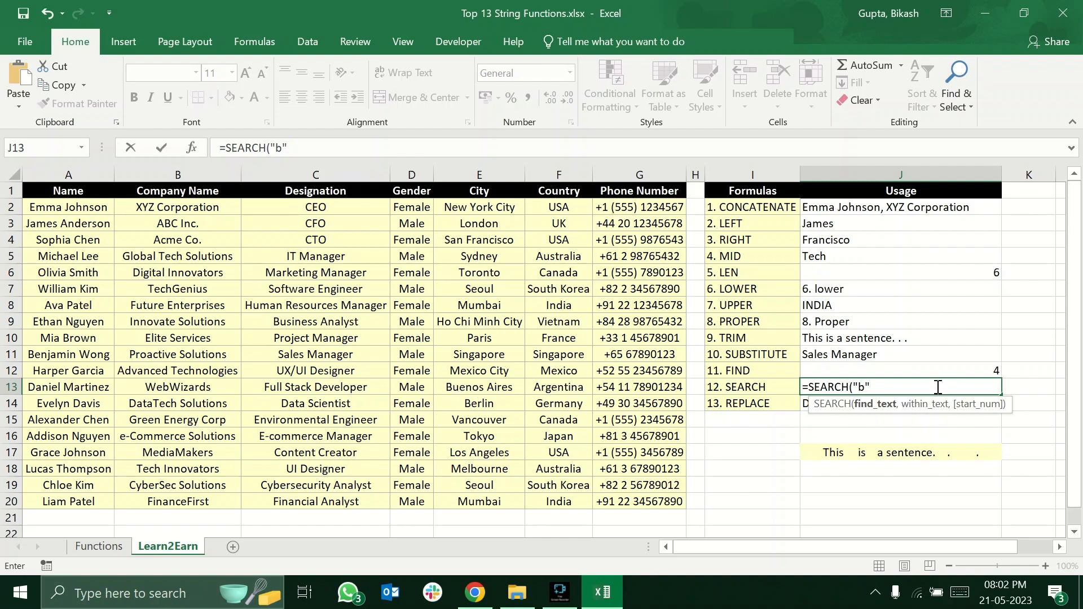
{"action": "type", "text": ","}
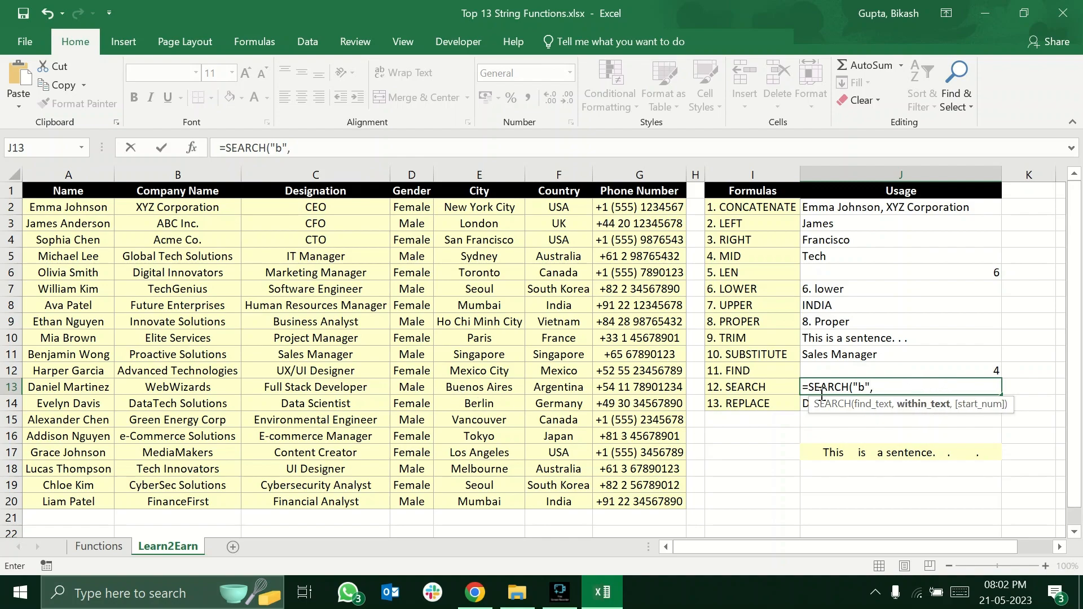
{"action": "left_click", "coordinate": [496, 392]}
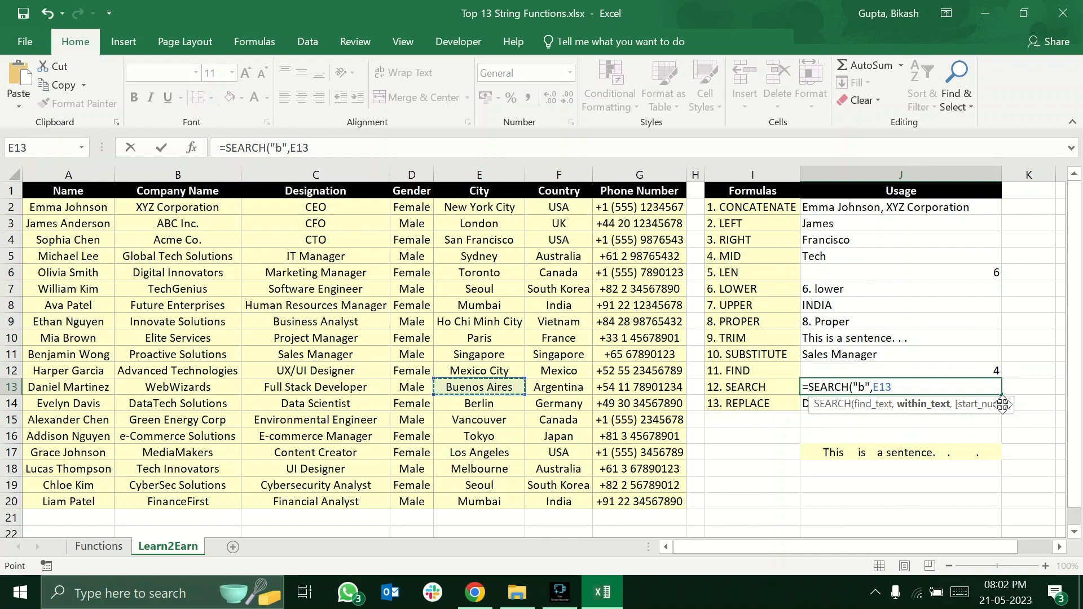
{"action": "type", "text": ")"}
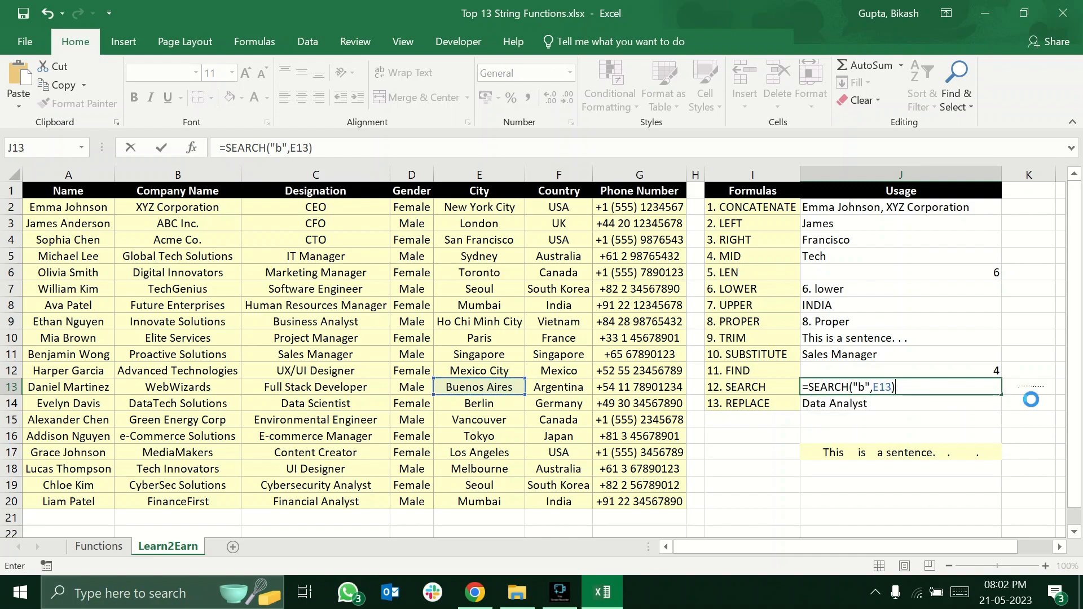
{"action": "key", "text": "Return"}
{"action": "left_click", "coordinate": [988, 387]}
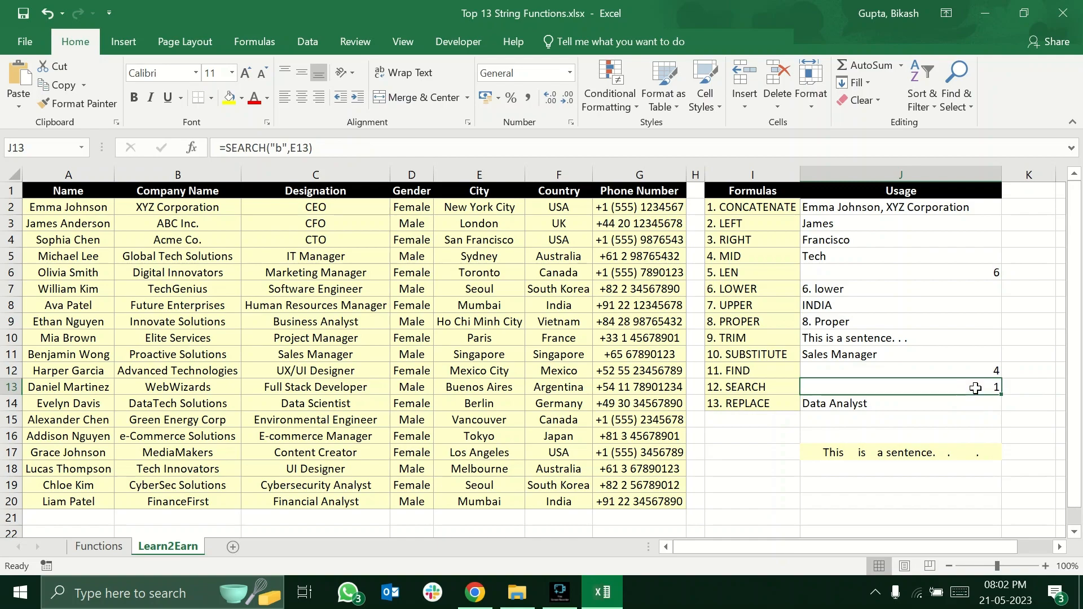
Review the find text and cell reference in the J13 SEARCH formula and leave the cell.
{"action": "double_click", "coordinate": [927, 386]}
{"action": "left_click", "coordinate": [866, 388]}
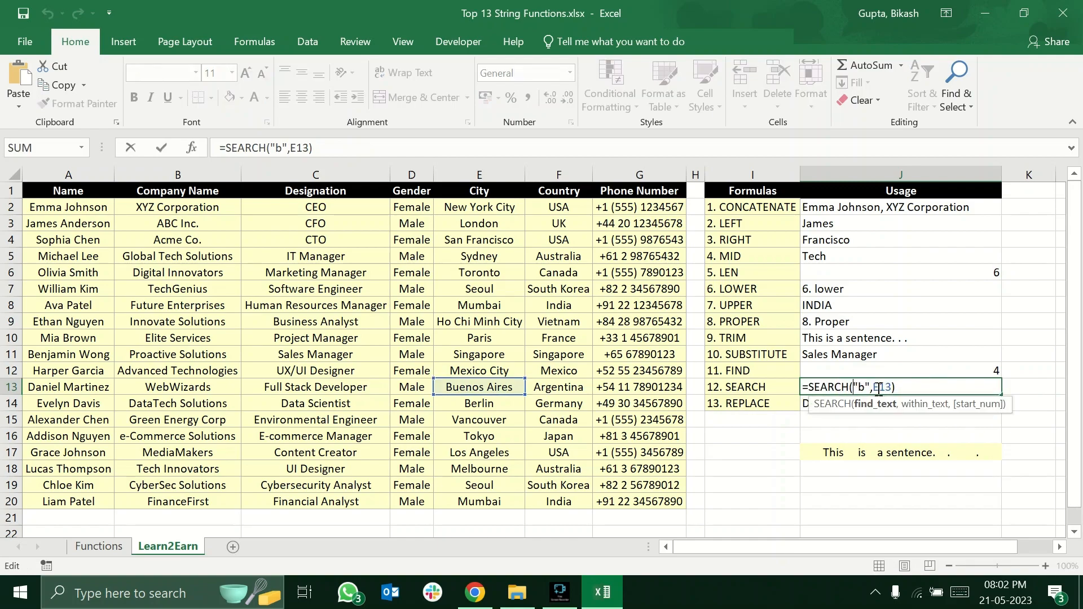
{"action": "left_click", "coordinate": [915, 388]}
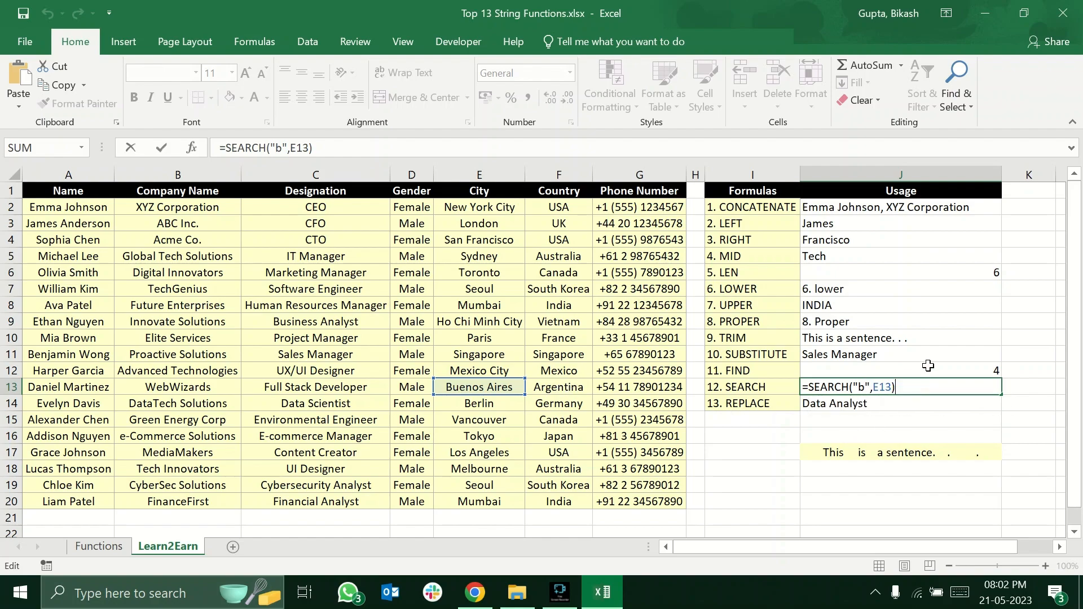
{"action": "left_click", "coordinate": [892, 433]}
{"action": "key", "text": "Down"}
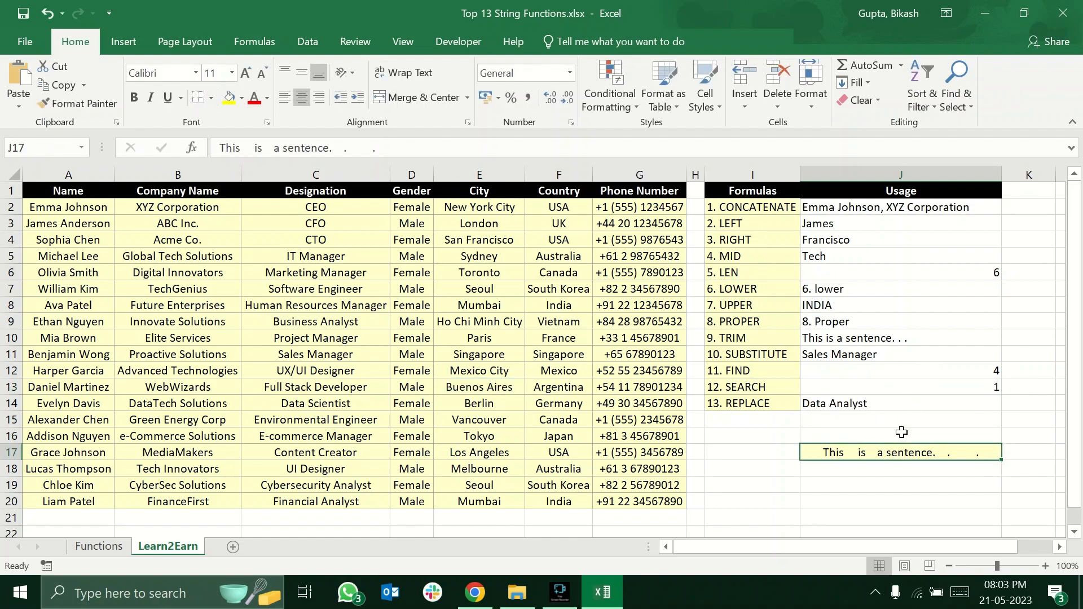